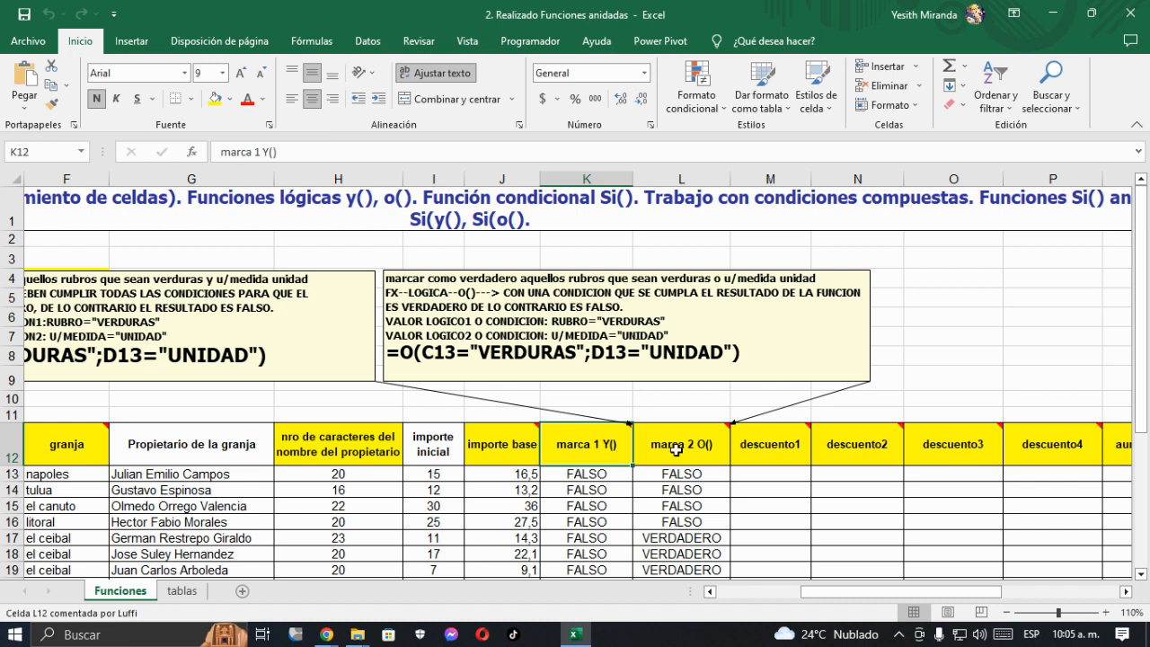
# - Review the arguments of the Y function in cell K13 and leave the formula as it is
pyautogui.click(601, 450)
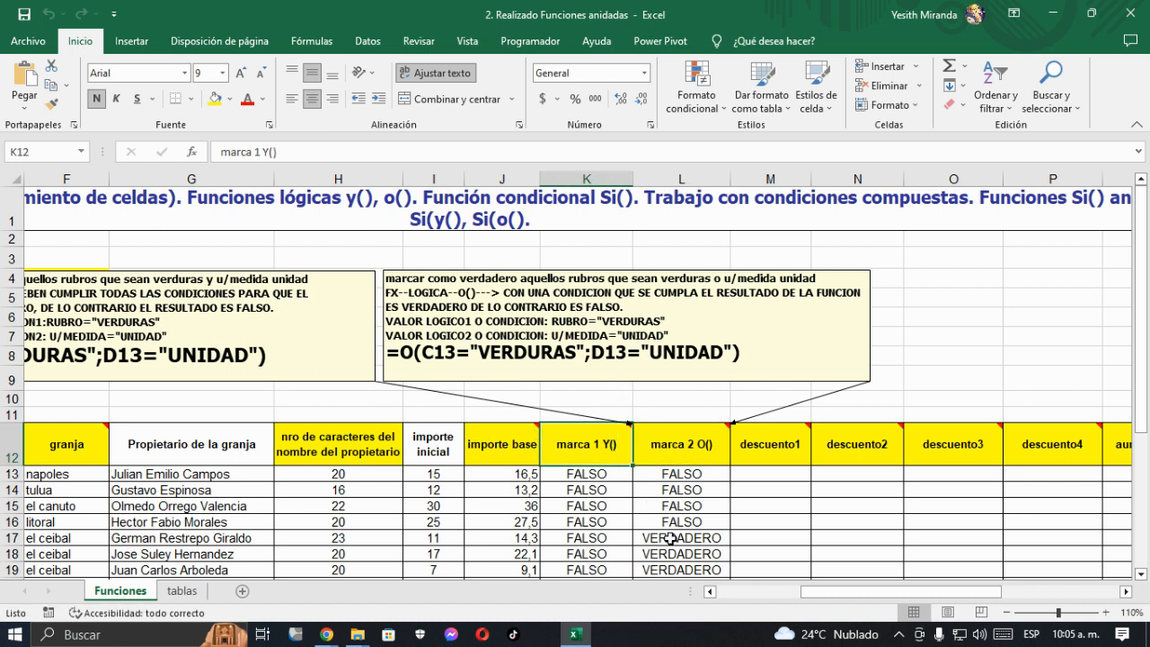
pyautogui.click(710, 591)
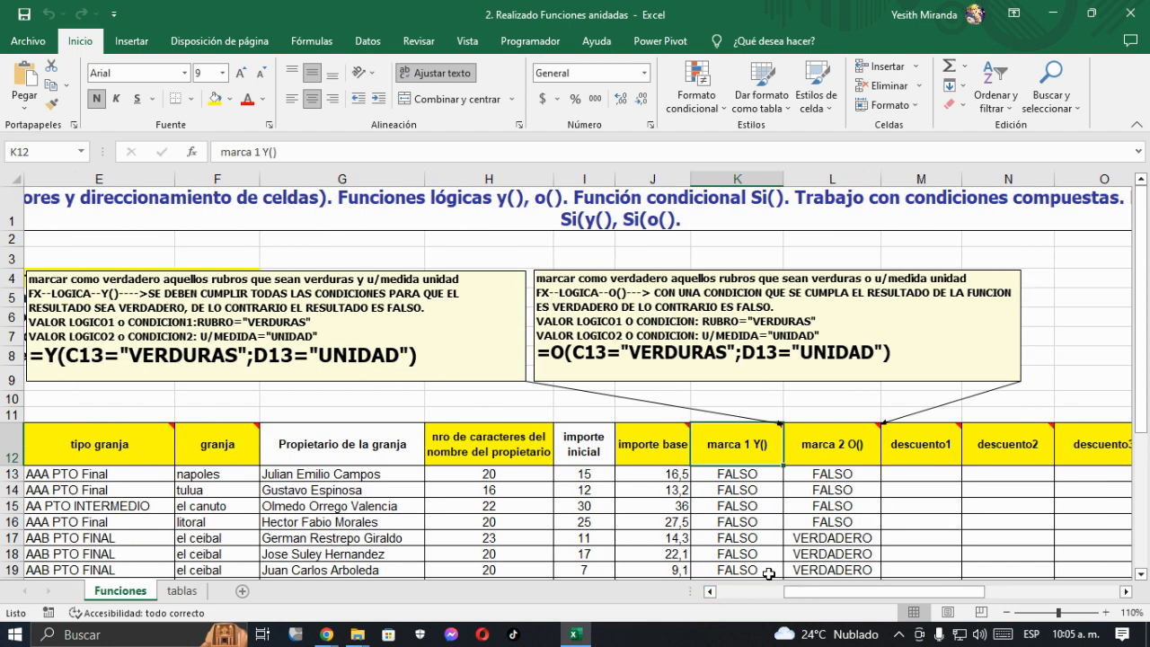
pyautogui.click(761, 477)
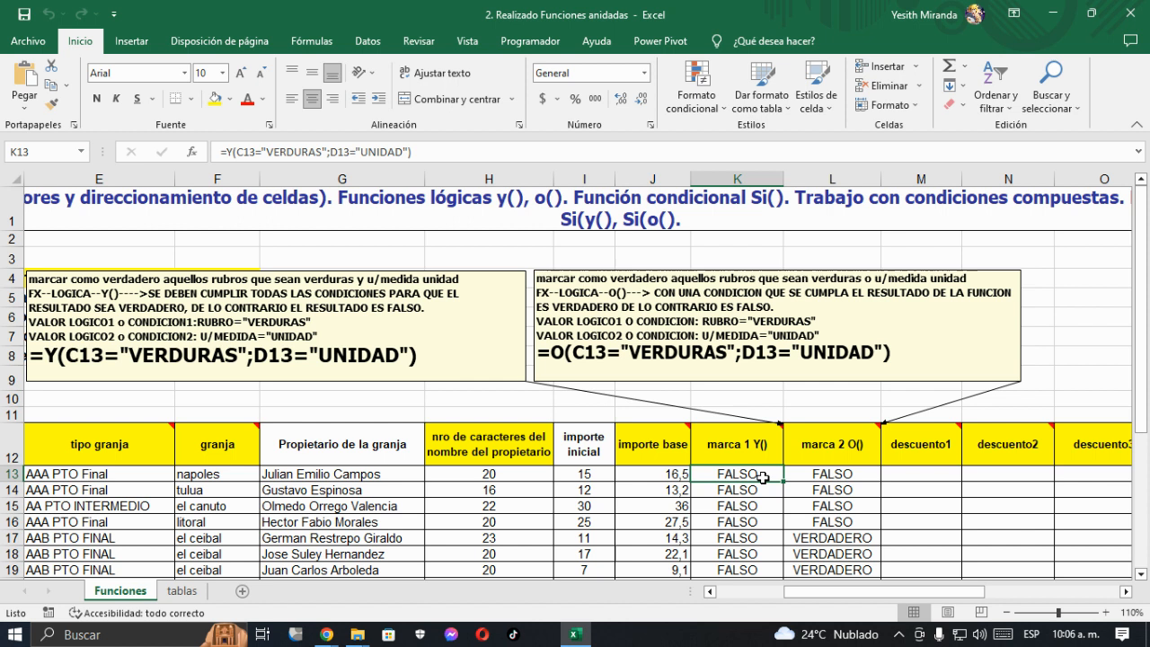
pyautogui.click(194, 153)
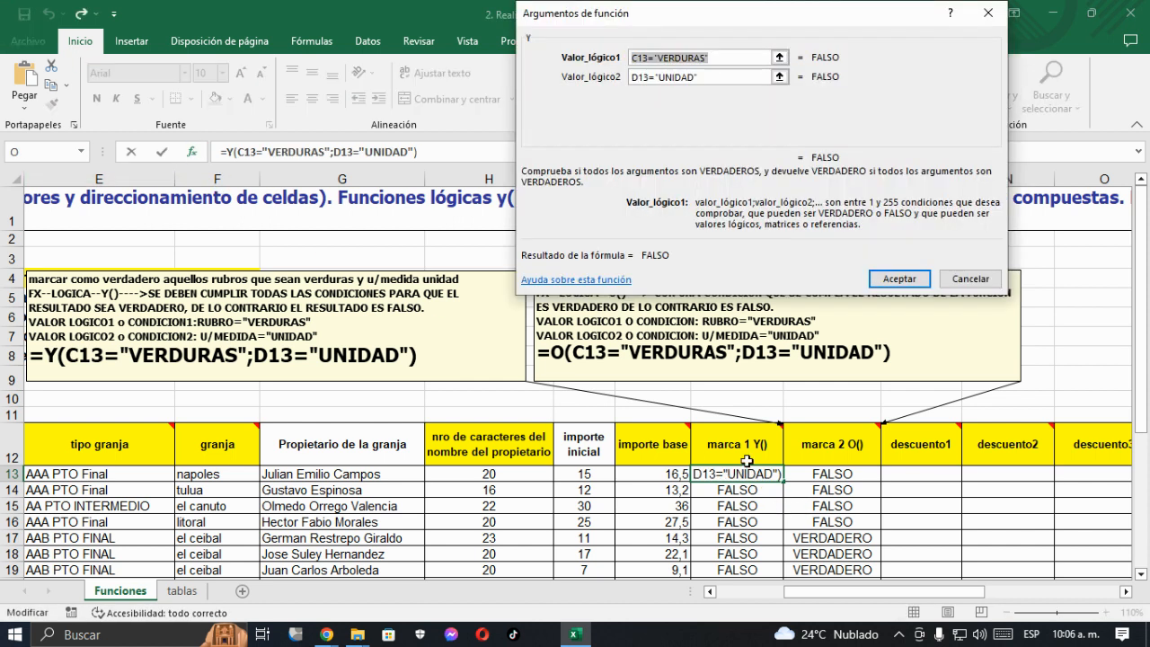
pyautogui.click(718, 79)
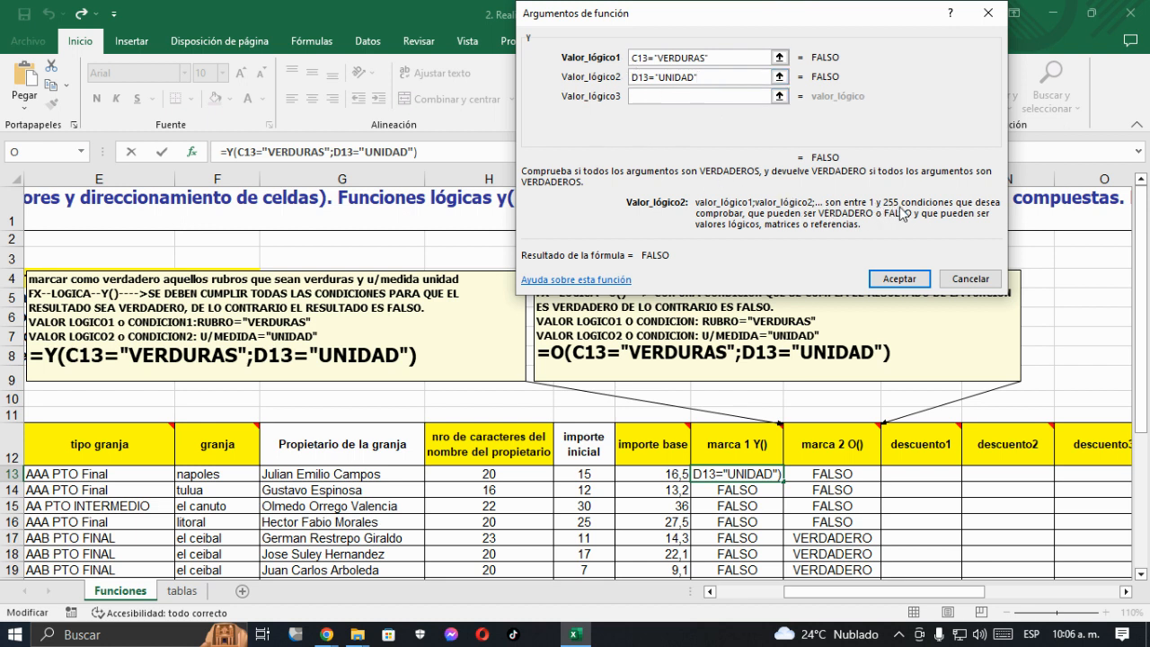
pyautogui.click(968, 277)
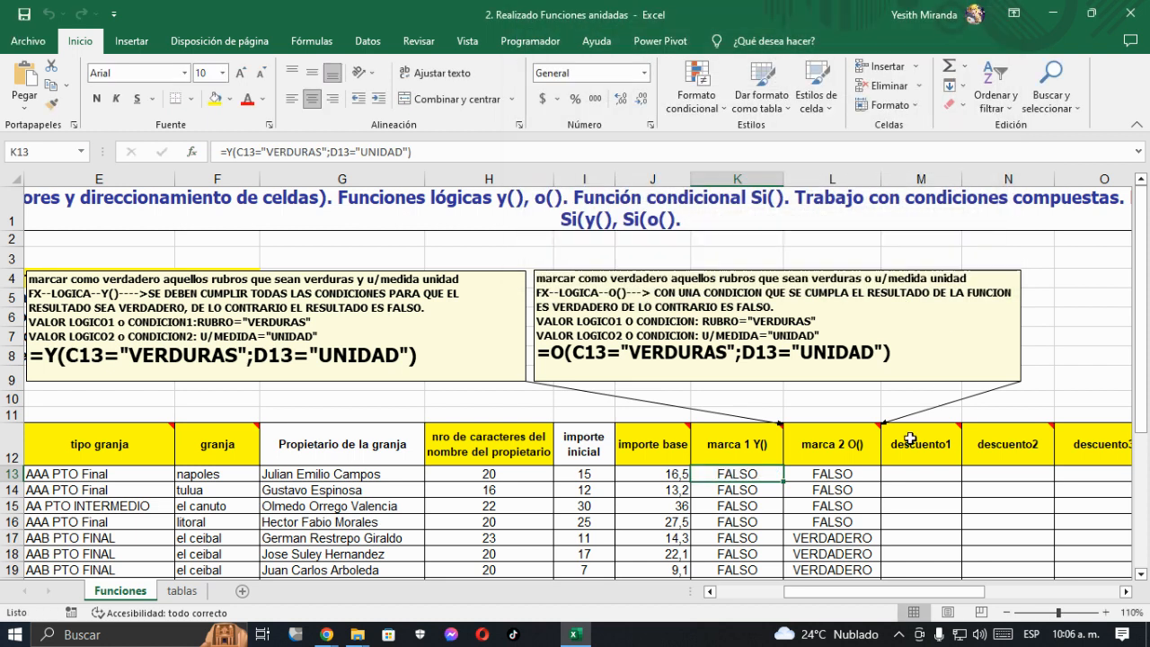
# - Review the arguments of the O function in cell L13 without changing the formula
pyautogui.click(812, 472)
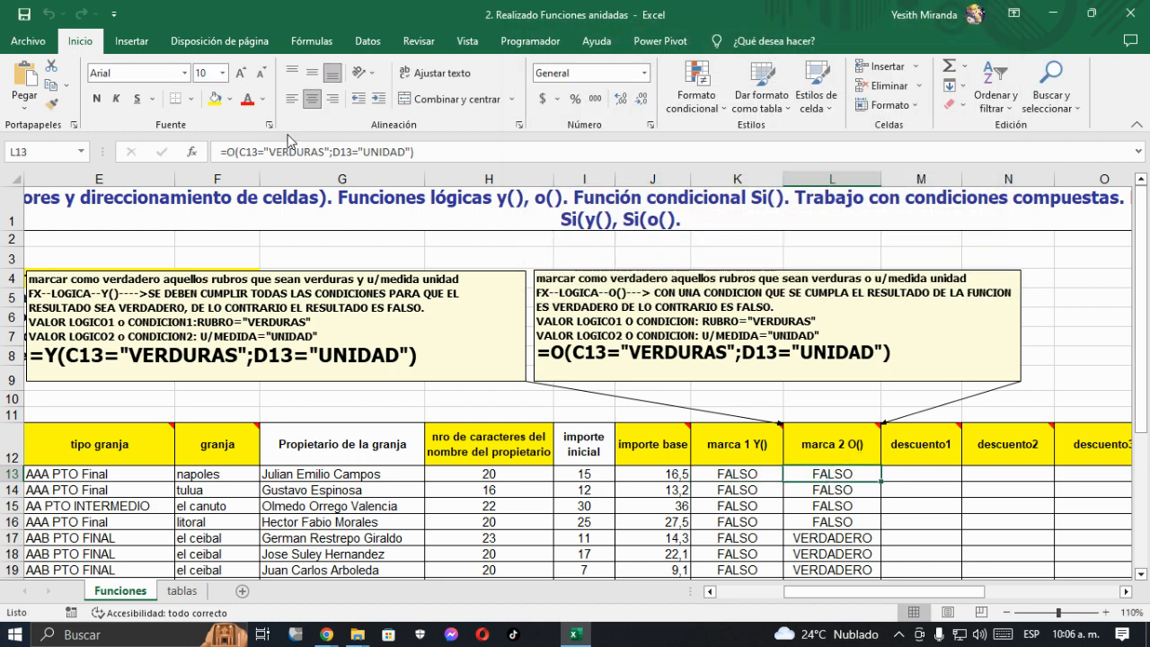
pyautogui.click(199, 159)
pyautogui.click(198, 155)
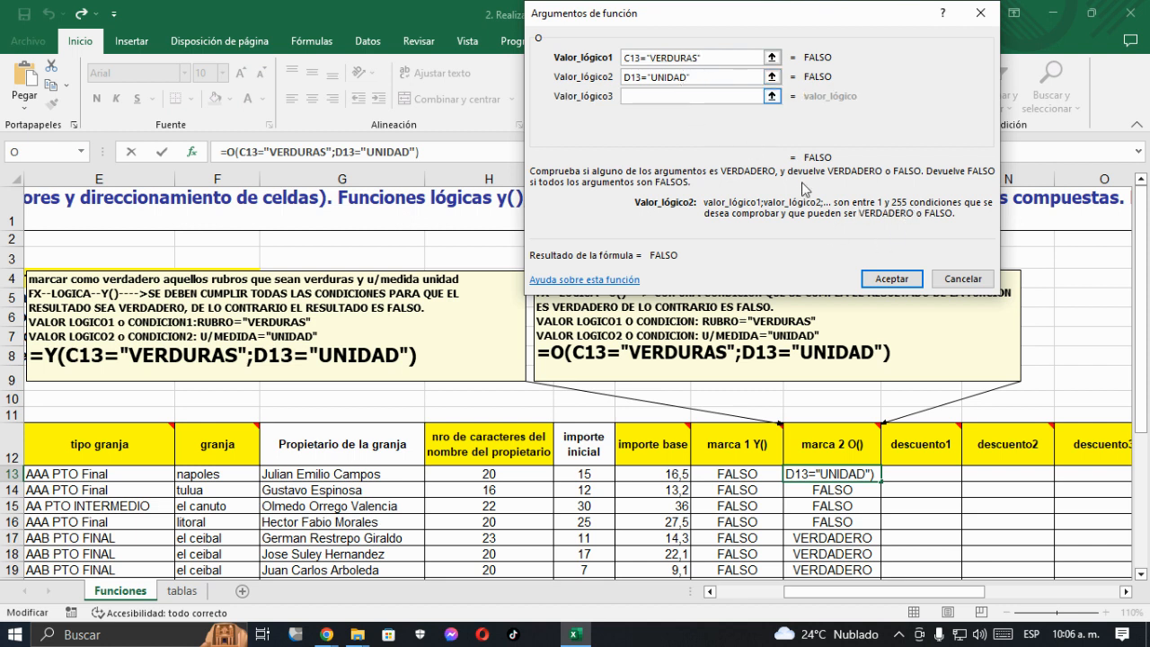
pyautogui.click(959, 278)
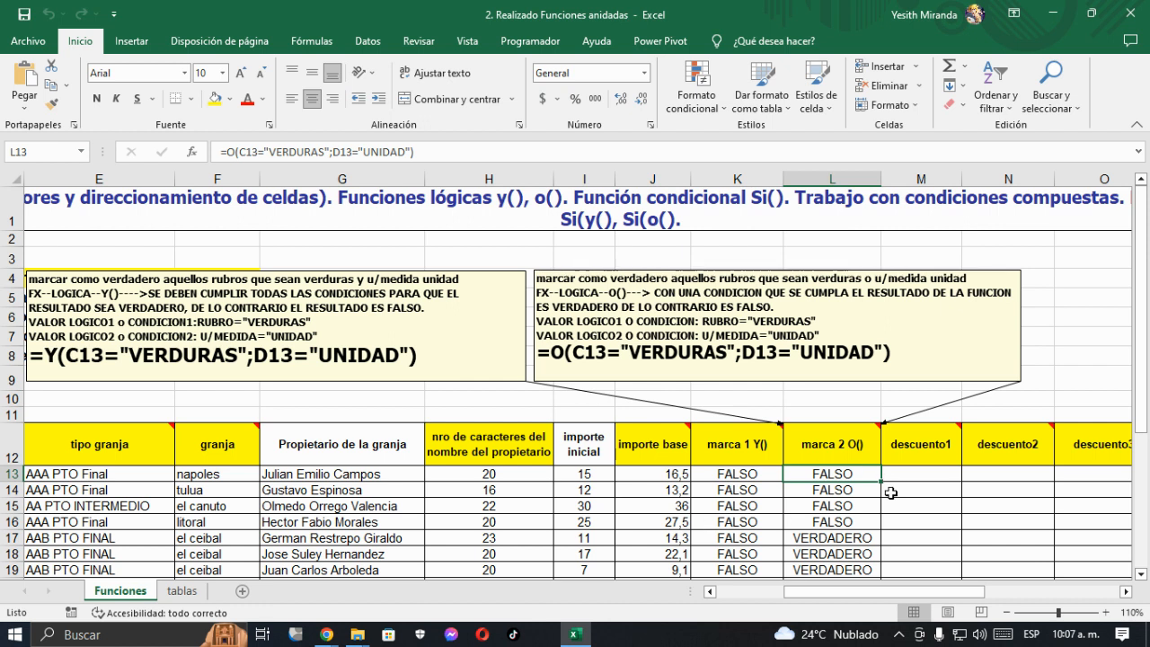
# - Hide the comments attached to the "marca 1 Y()" and "marca 2 O()" header cells
pyautogui.click(916, 449)
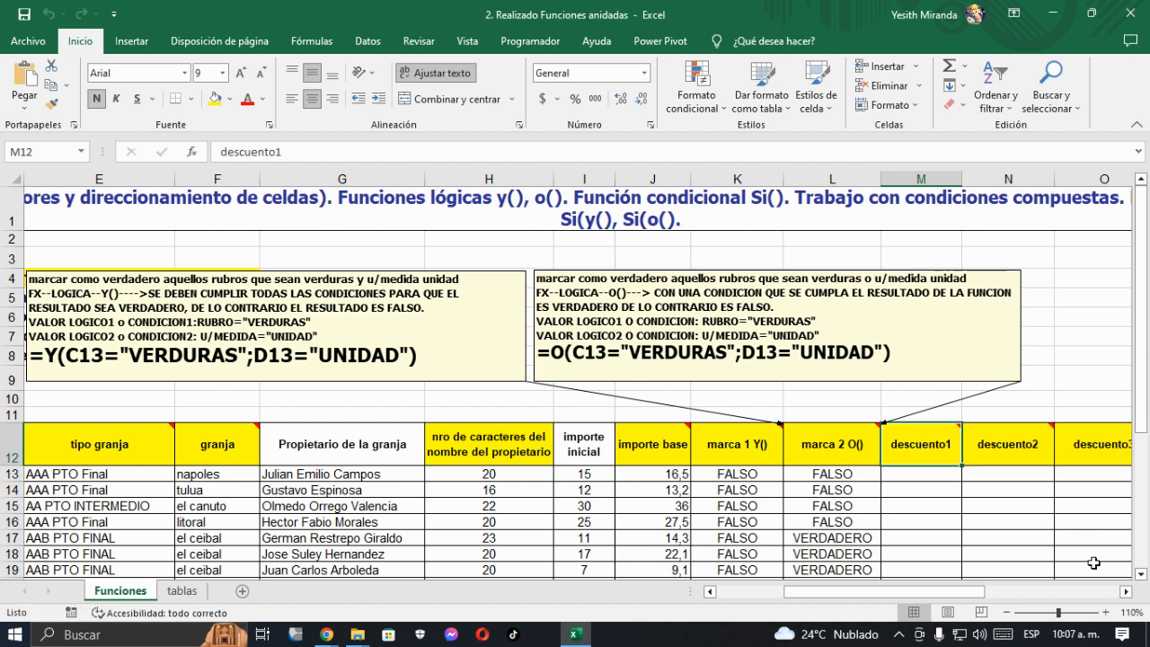
pyautogui.click(1126, 592)
pyautogui.click(1127, 592)
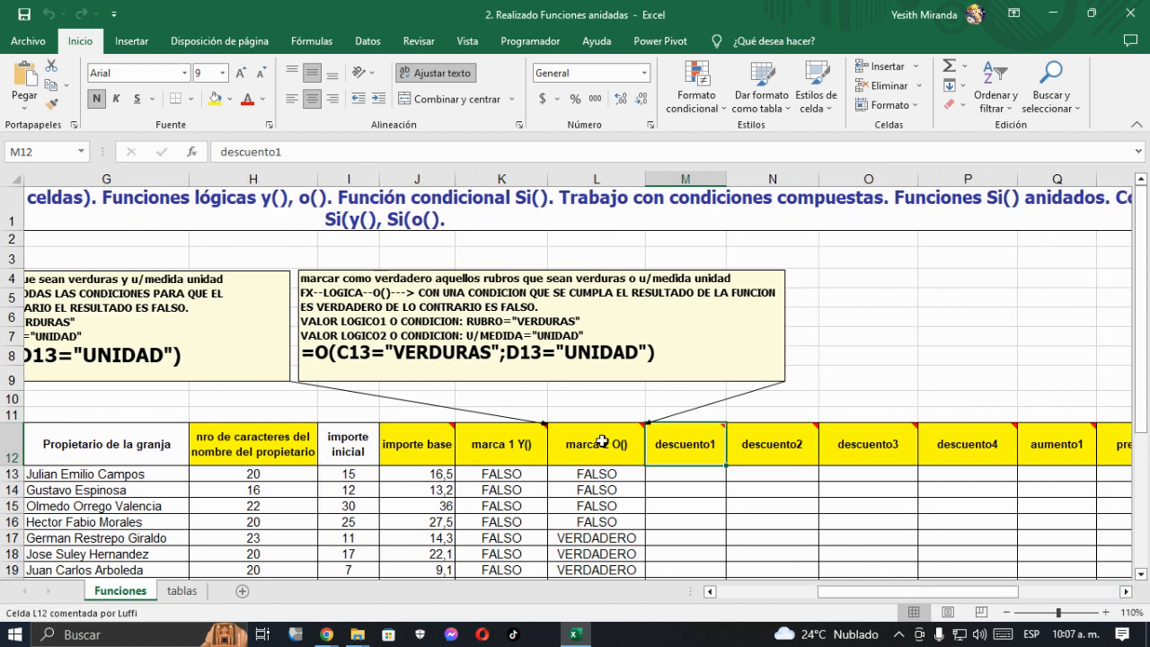
pyautogui.click(482, 446)
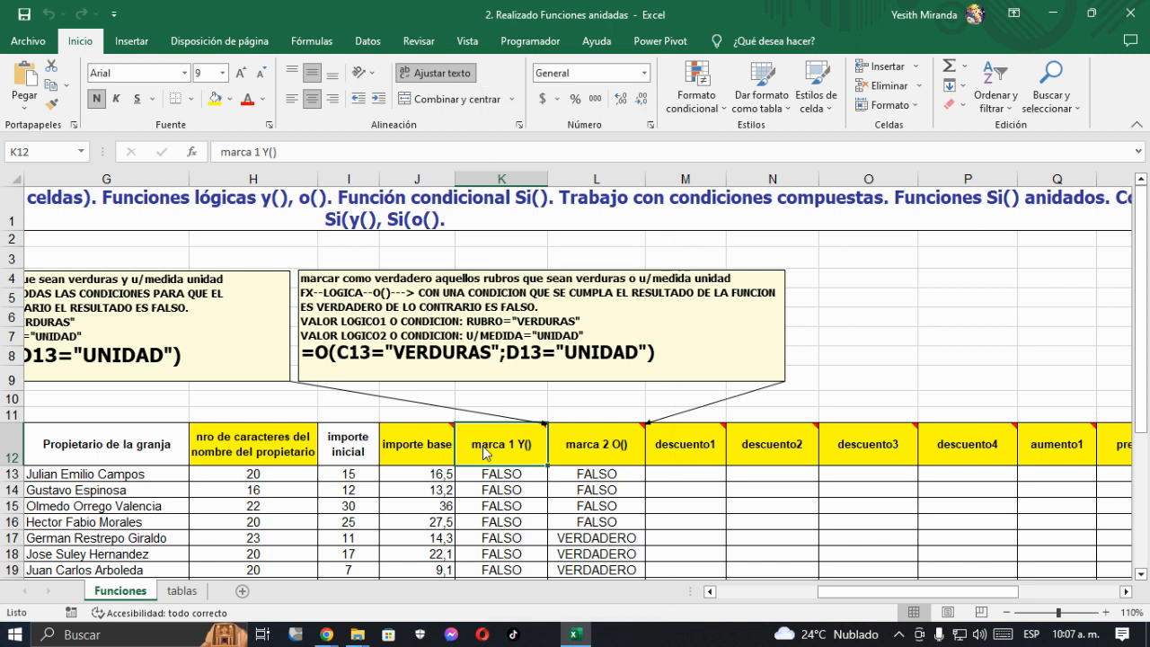
pyautogui.rightClick(483, 452)
pyautogui.click(544, 524)
pyautogui.click(607, 438)
pyautogui.rightClick(608, 438)
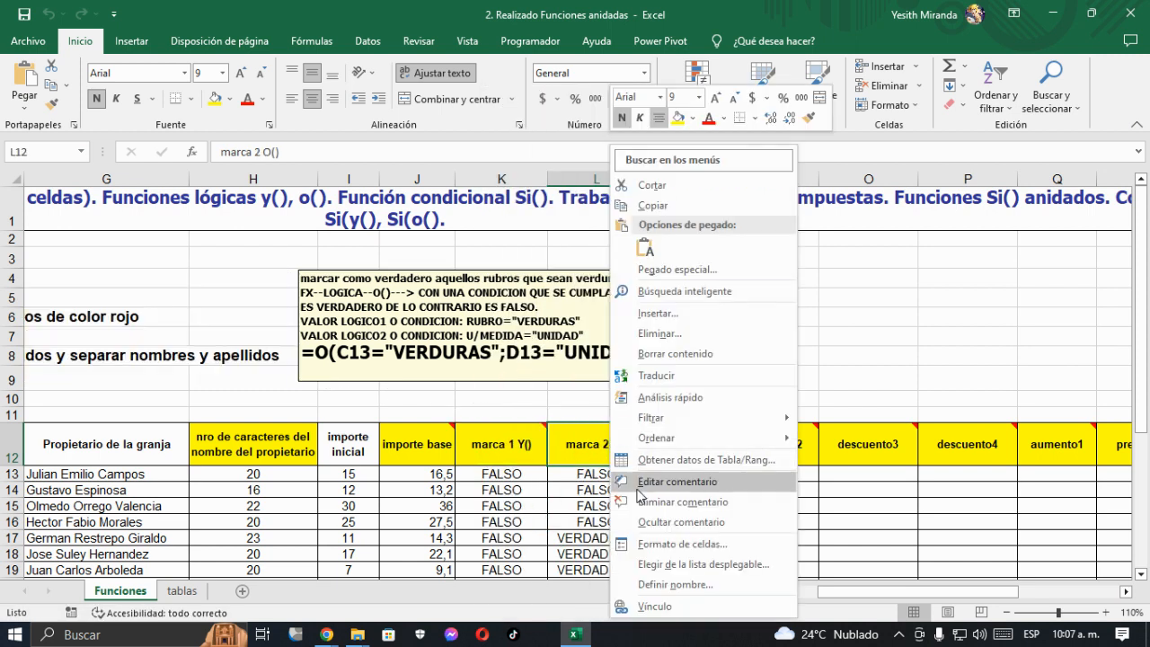
pyautogui.click(637, 521)
# - Show the comment of the descuento1 header, move it above the table and enlarge its box in height and width
pyautogui.click(675, 459)
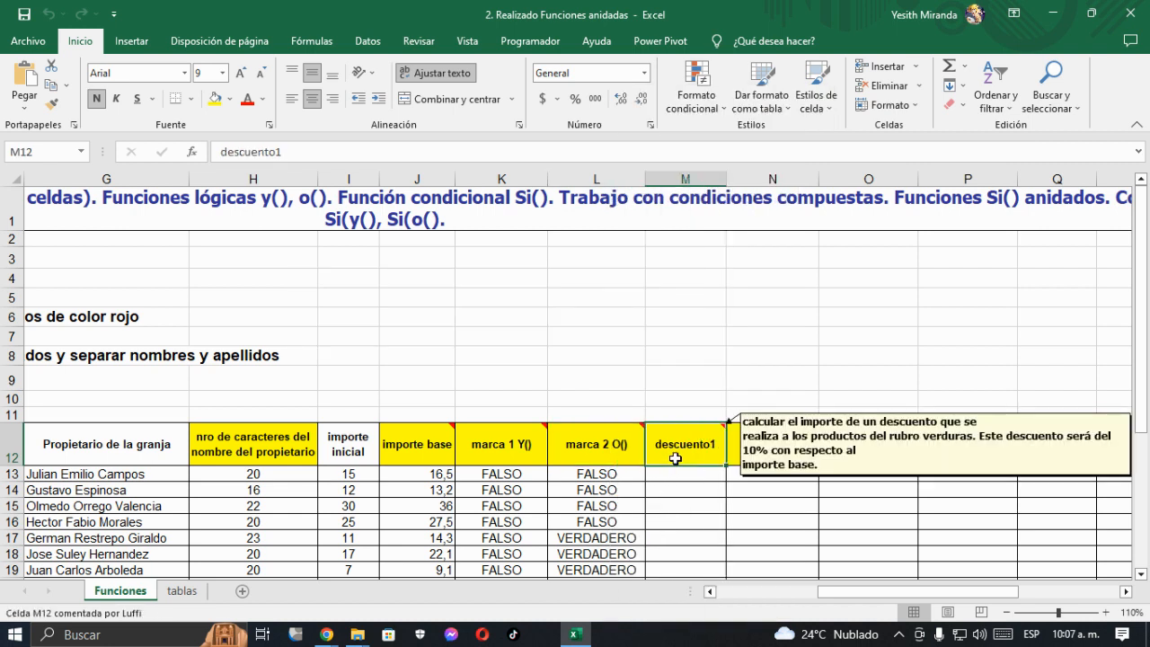
pyautogui.rightClick(675, 458)
pyautogui.click(728, 526)
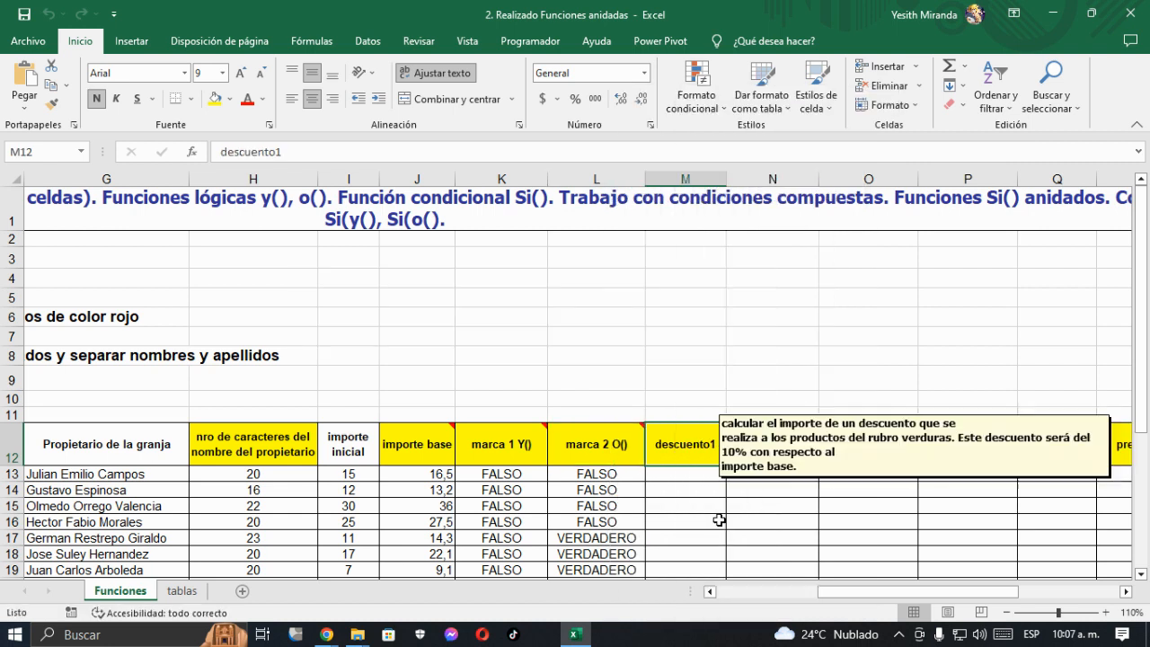
pyautogui.moveTo(743, 412); pyautogui.dragTo(508, 248)
pyautogui.moveTo(681, 320); pyautogui.dragTo(682, 368)
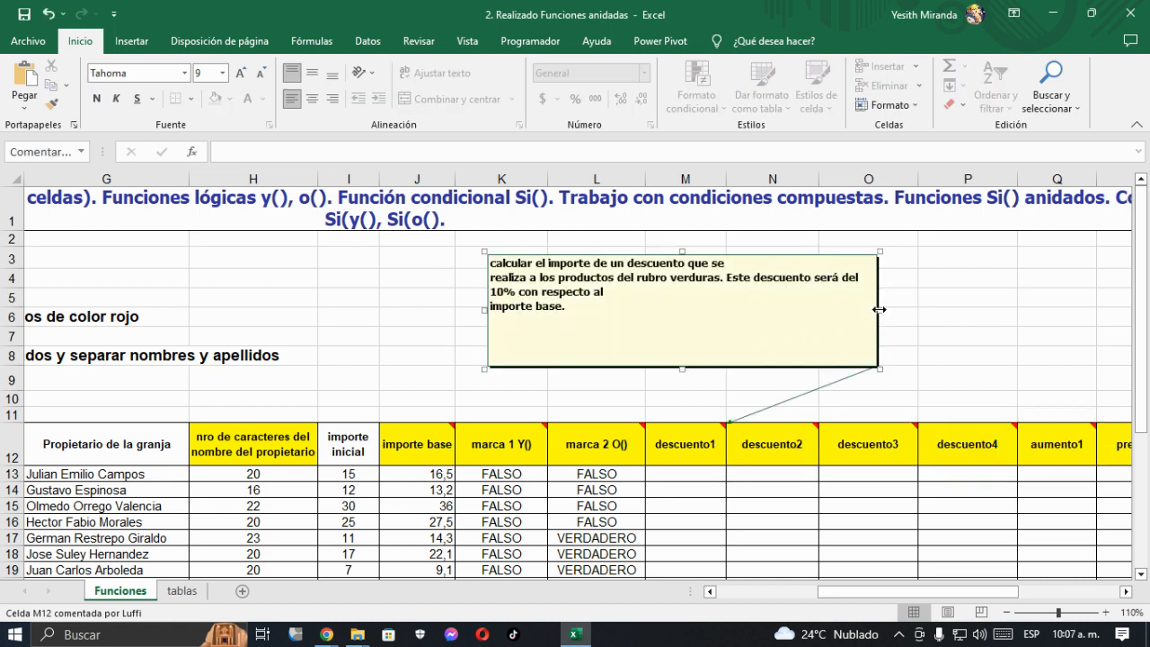
pyautogui.moveTo(878, 308); pyautogui.dragTo(1016, 309)
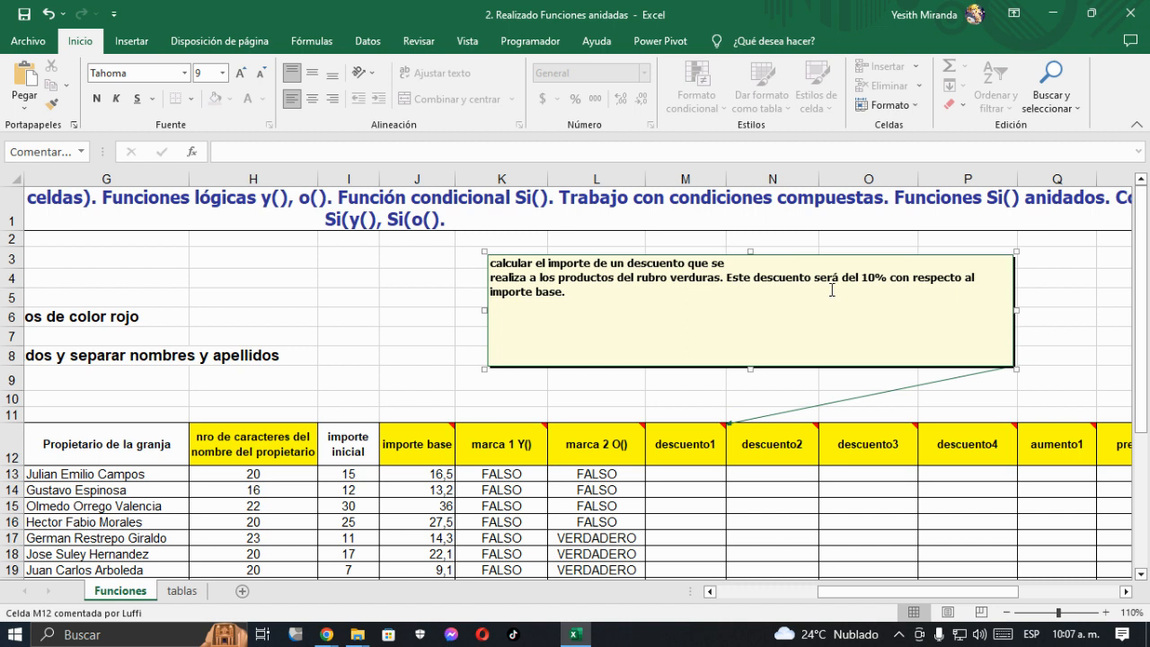
# - Remove the stray line breaks from the descuento1 comment text and reposition the box just above the header row
pyautogui.click(730, 267)
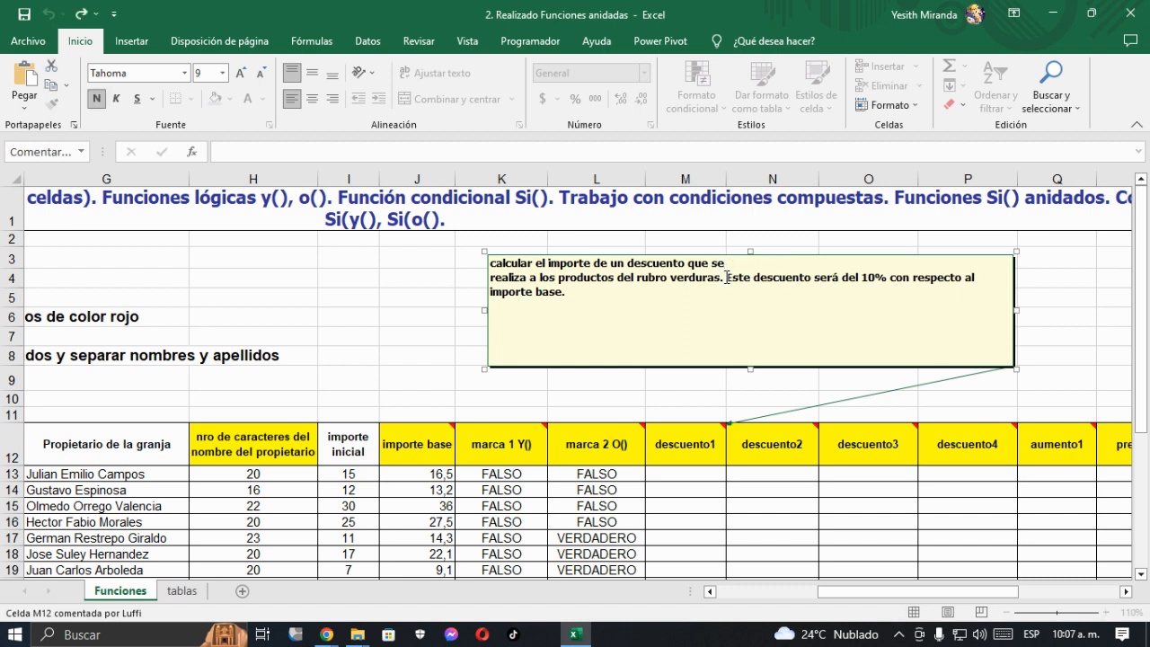
pyautogui.press('Delete')
pyautogui.click(725, 278)
pyautogui.press('Delete')
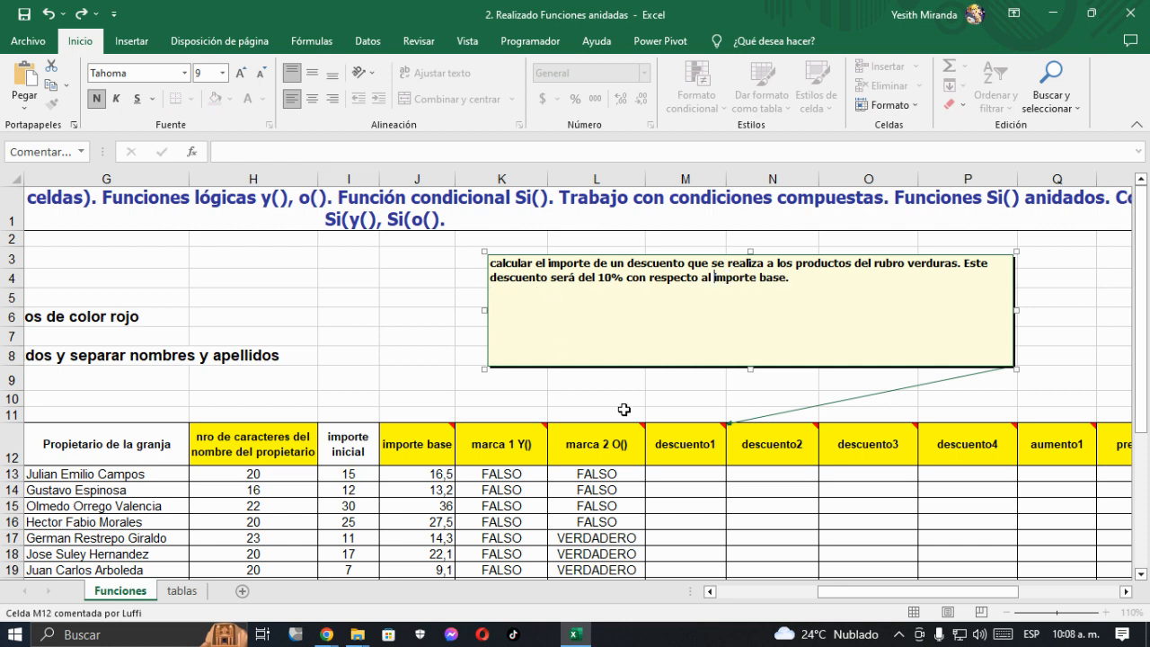
pyautogui.moveTo(578, 366); pyautogui.dragTo(511, 395)
# - Add the line "FX--LOGICA--SI() O CONDICIONAL SI" below the existing text of the descuento1 comment
pyautogui.click(672, 474)
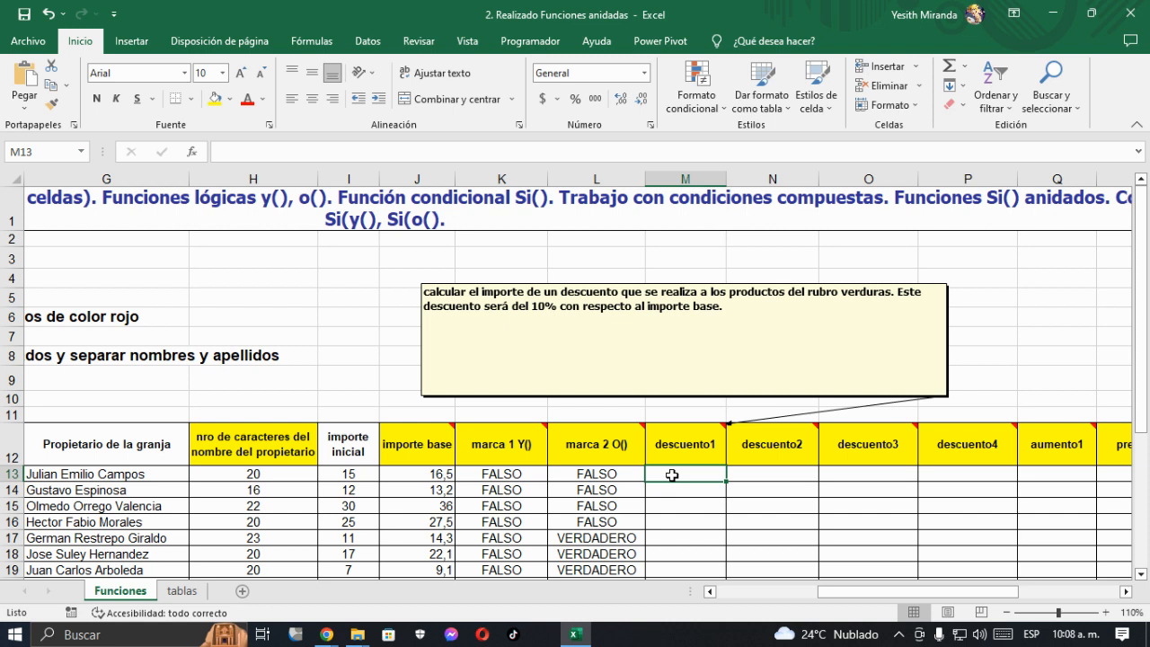
pyautogui.click(444, 320)
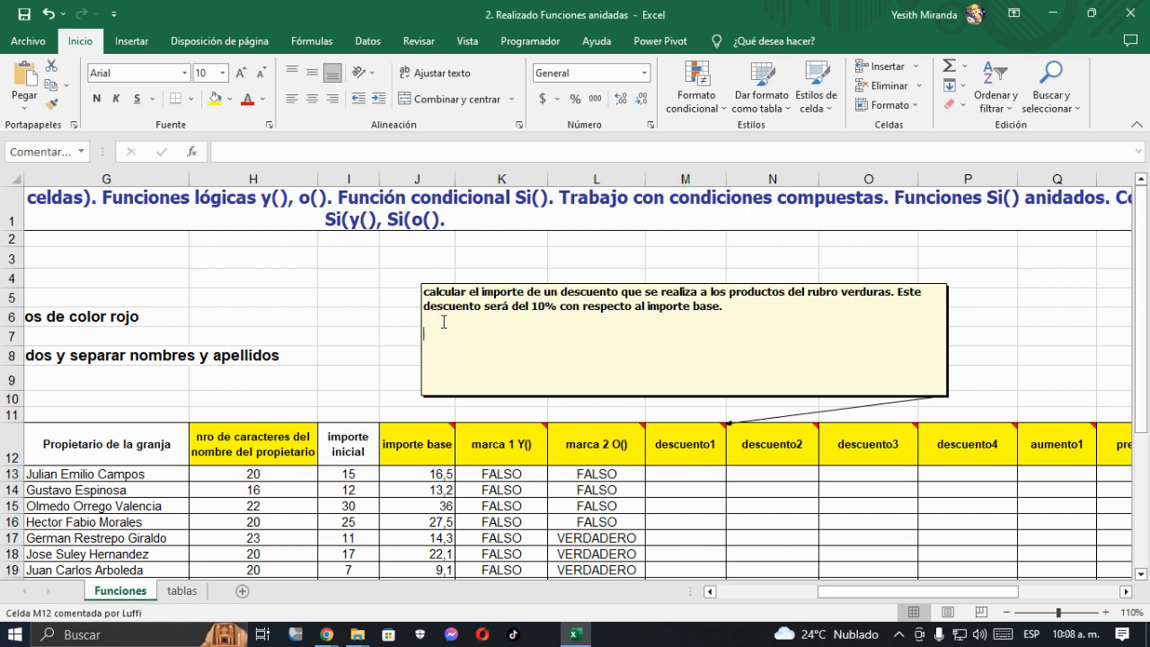
pyautogui.hotkey('ctrl', 'n')
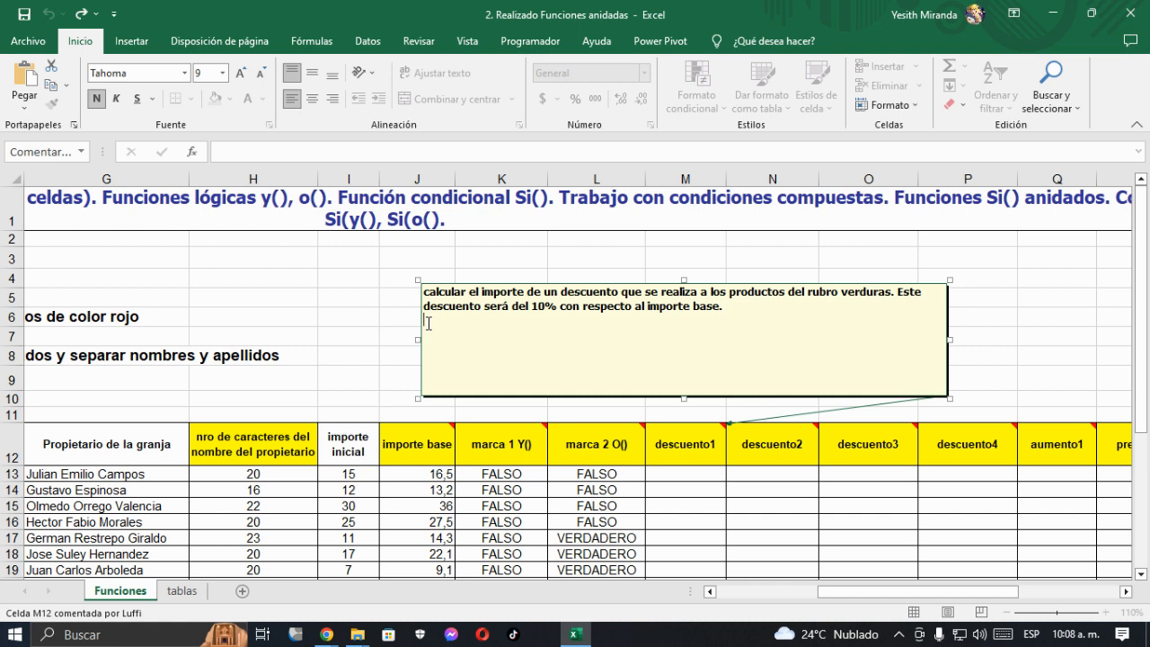
pyautogui.write('FX--LOGICA--SI(')
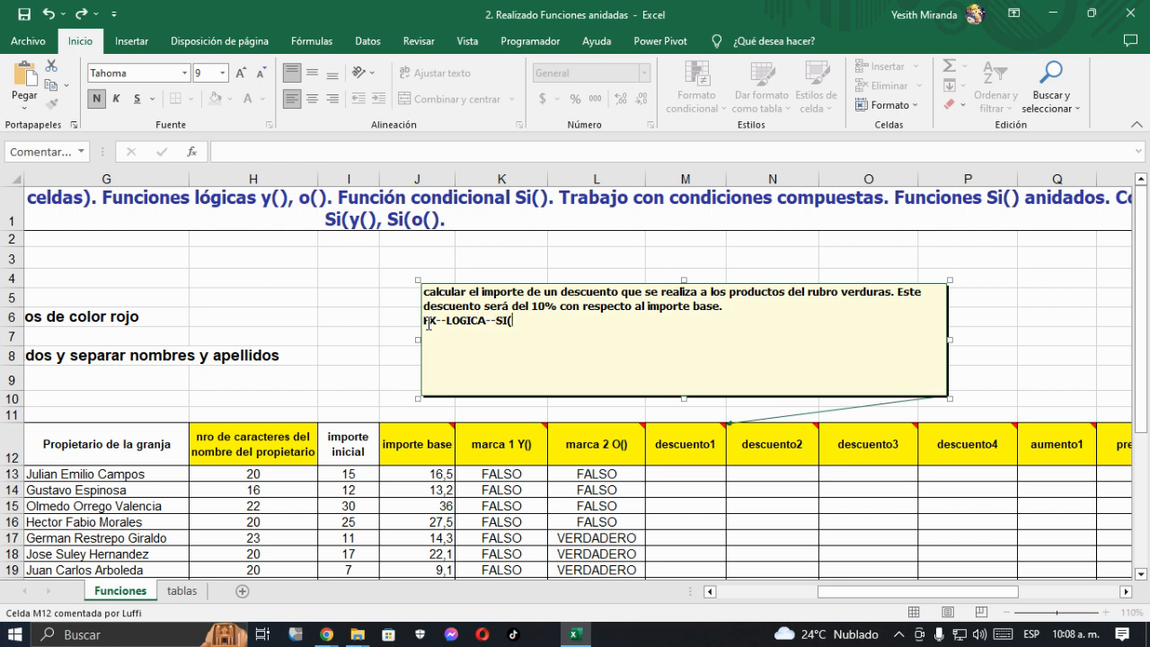
pyautogui.write(') O CONDICIONAL SI')
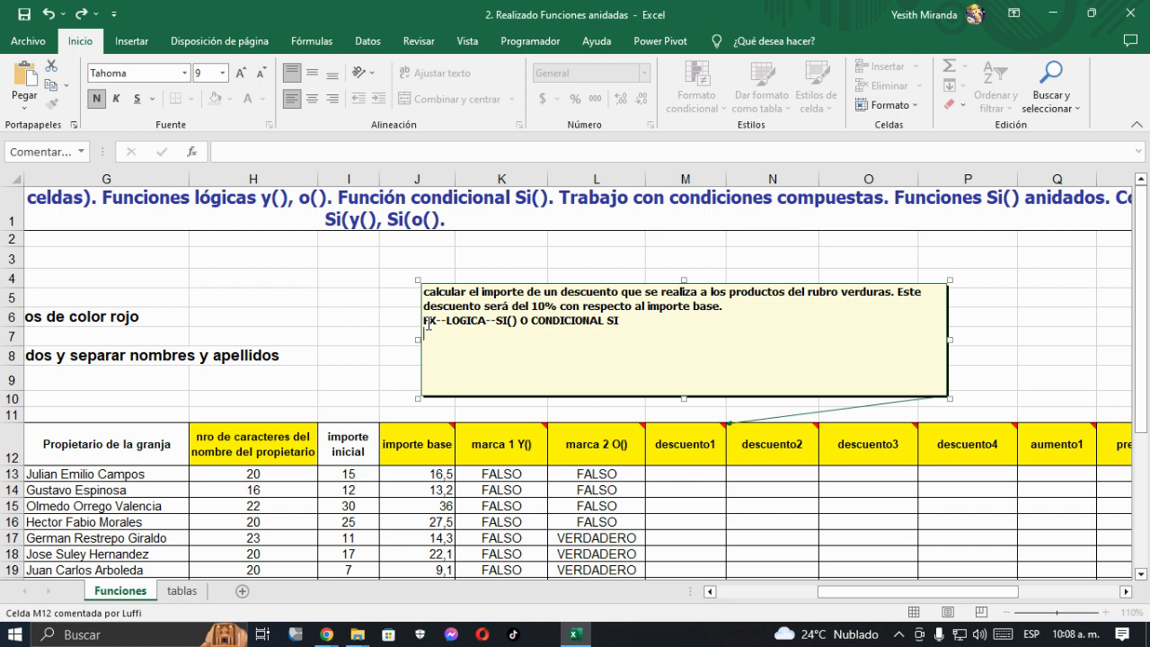
# - Add the lines "PRUEBA LOGICA:", "VALOR SI VERDADERO:" and "VALOR SI FALSO:" below the function line in the comment
pyautogui.press('Return')
pyautogui.write('PRUEBA LOGICA:')
pyautogui.press('Return')
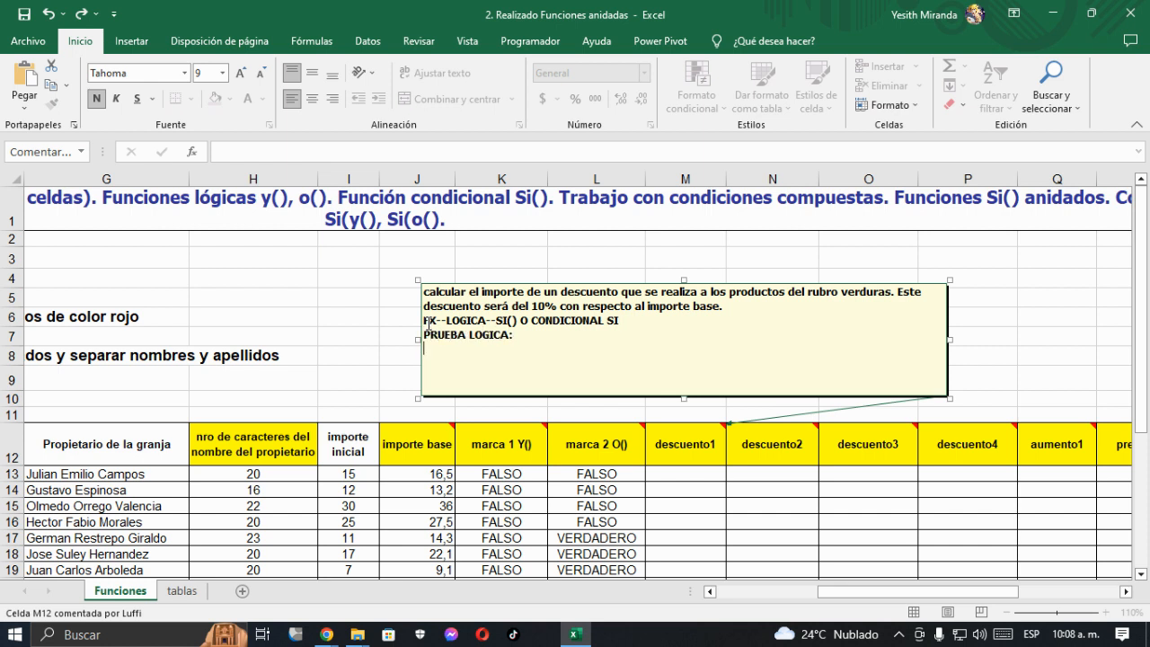
pyautogui.write('VALOR SI VERDADERO:')
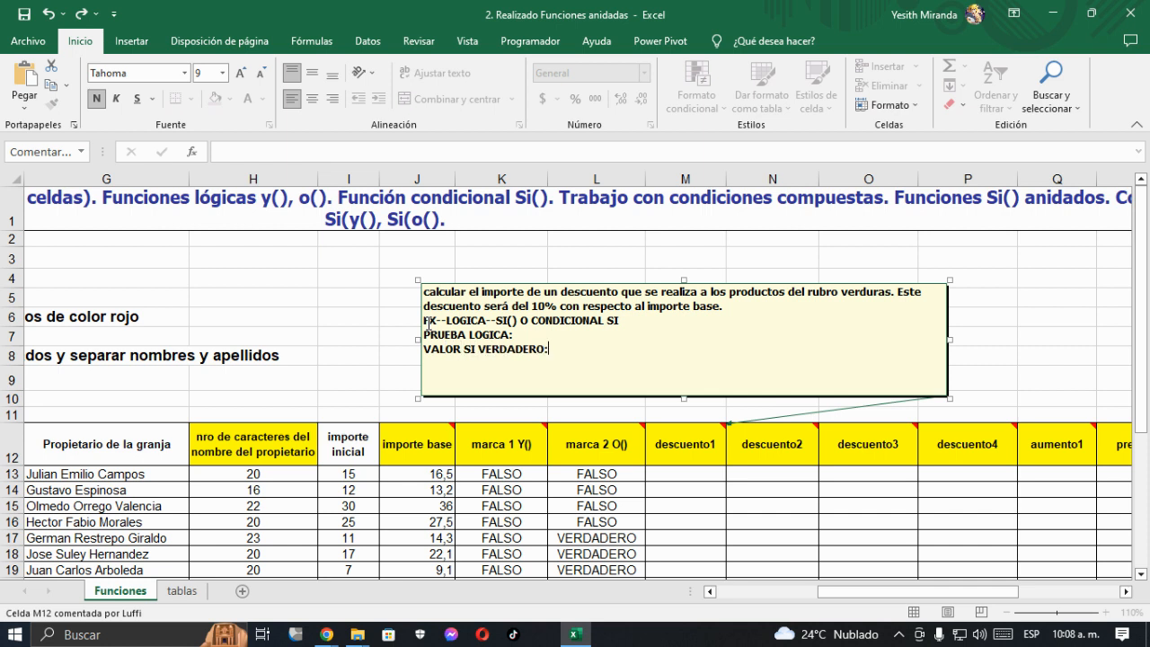
pyautogui.press('Return')
pyautogui.write('VALOR SI FALSO:')
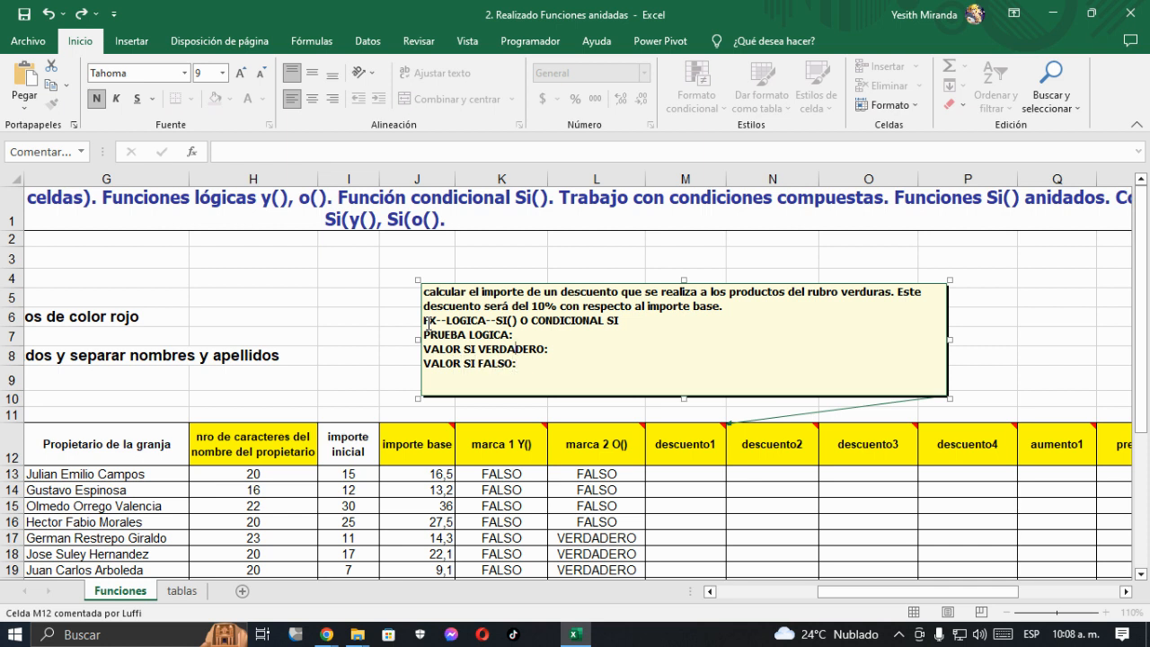
# - Increase the font size of the four added comment lines to 11
pyautogui.moveTo(519, 364); pyautogui.dragTo(423, 320)
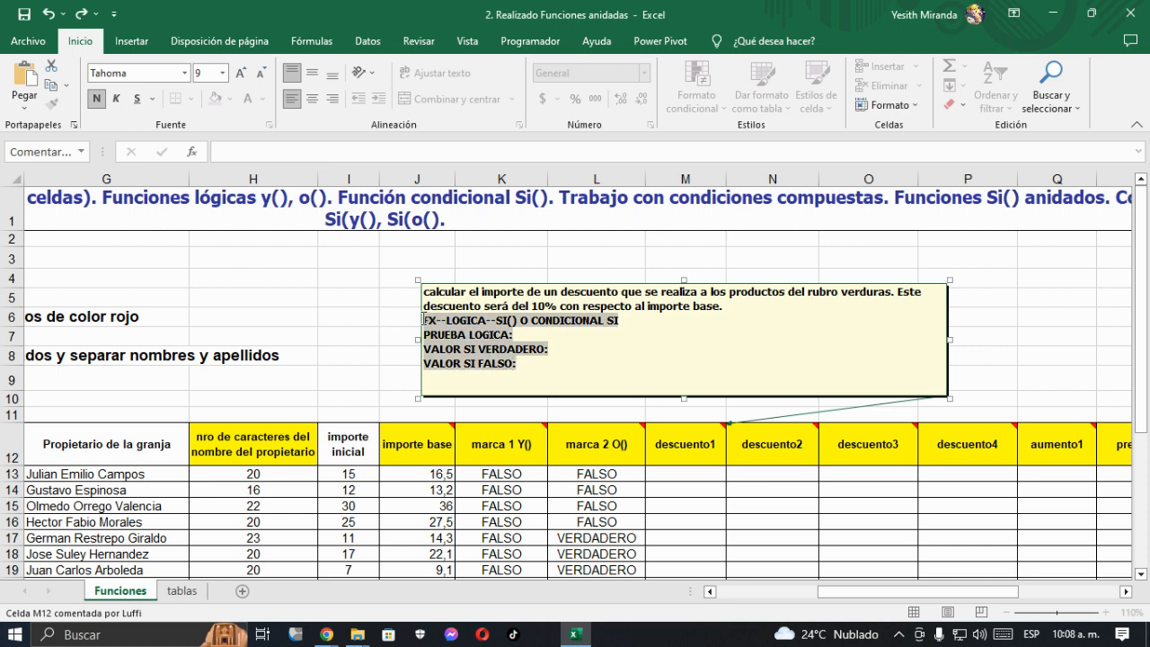
pyautogui.click(241, 75)
pyautogui.click(241, 75)
# - Complete the comment's argument lines with RUBRO="VERDURAS" as test, IMPORTE BASE*10% if true and 0 if false
pyautogui.click(548, 340)
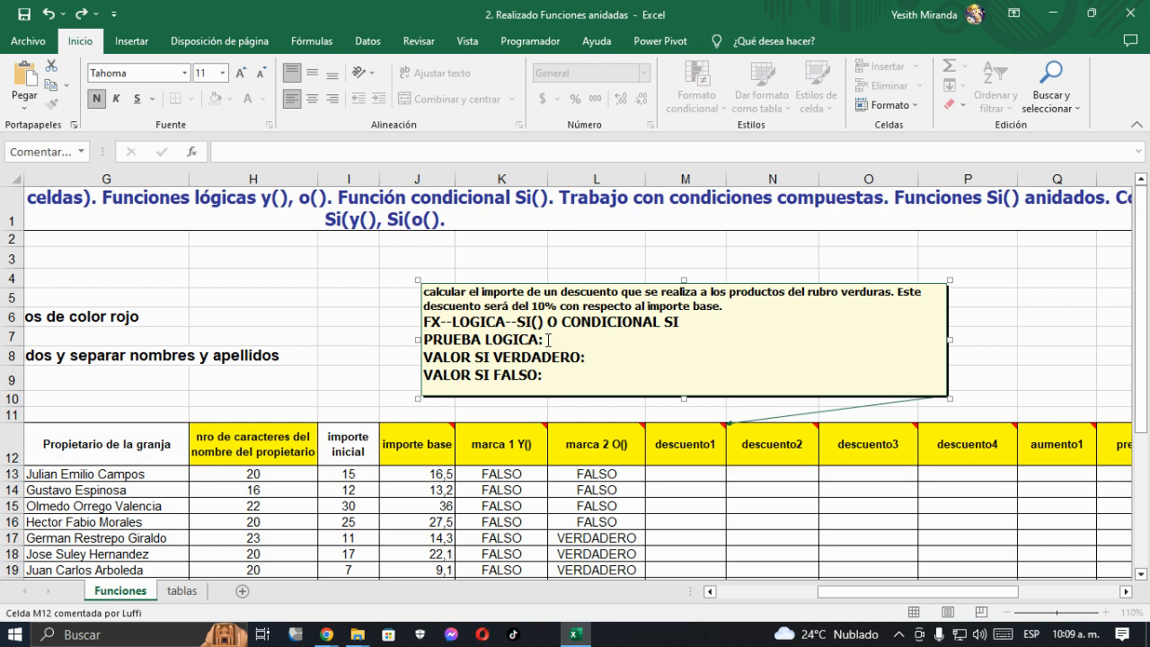
pyautogui.write('RUBRO="VERDURAS')
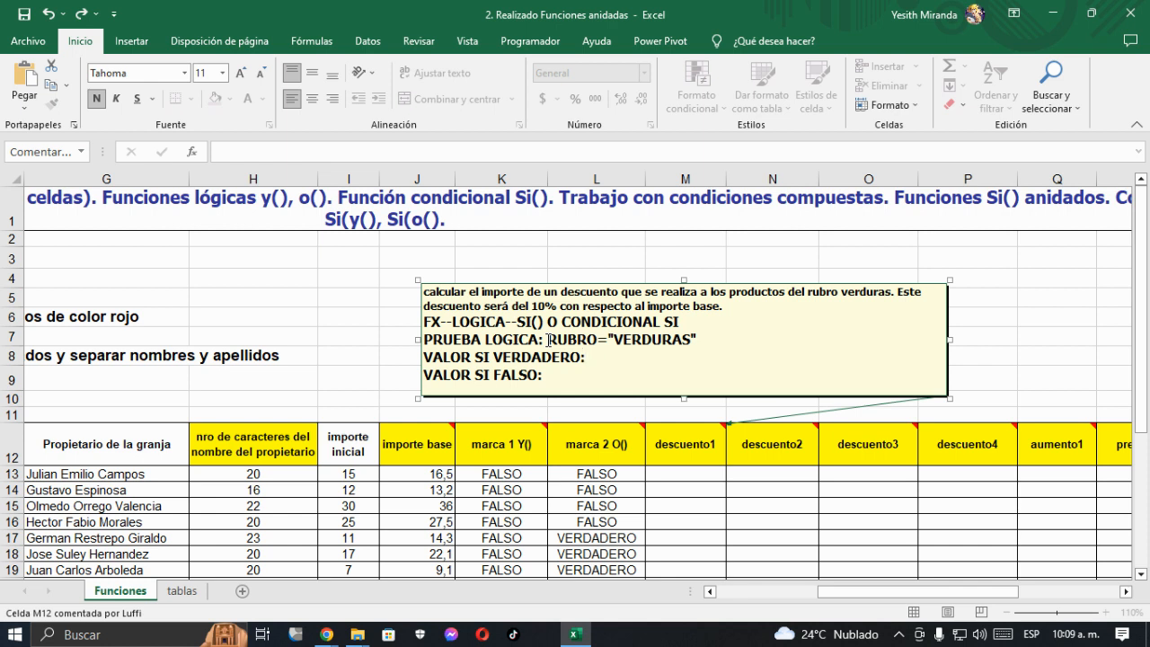
pyautogui.write('MPORTE BASE*10%')
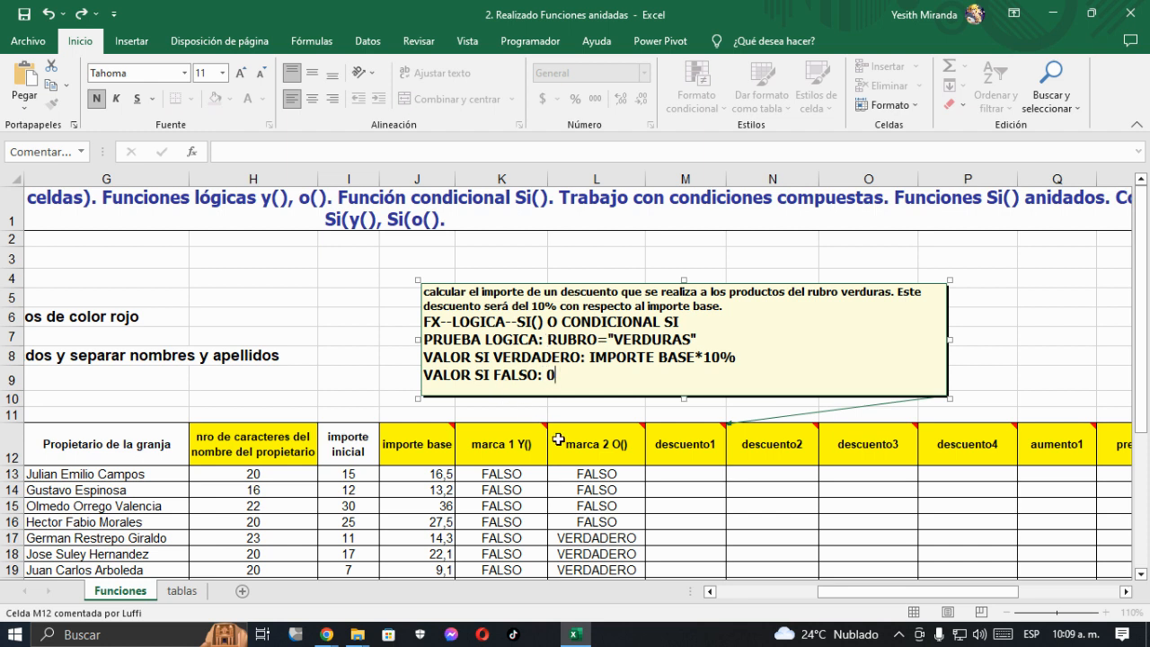
# - Insert the SI function from the Lógica category into cell M13, the first descuento1 cell
pyautogui.click(672, 475)
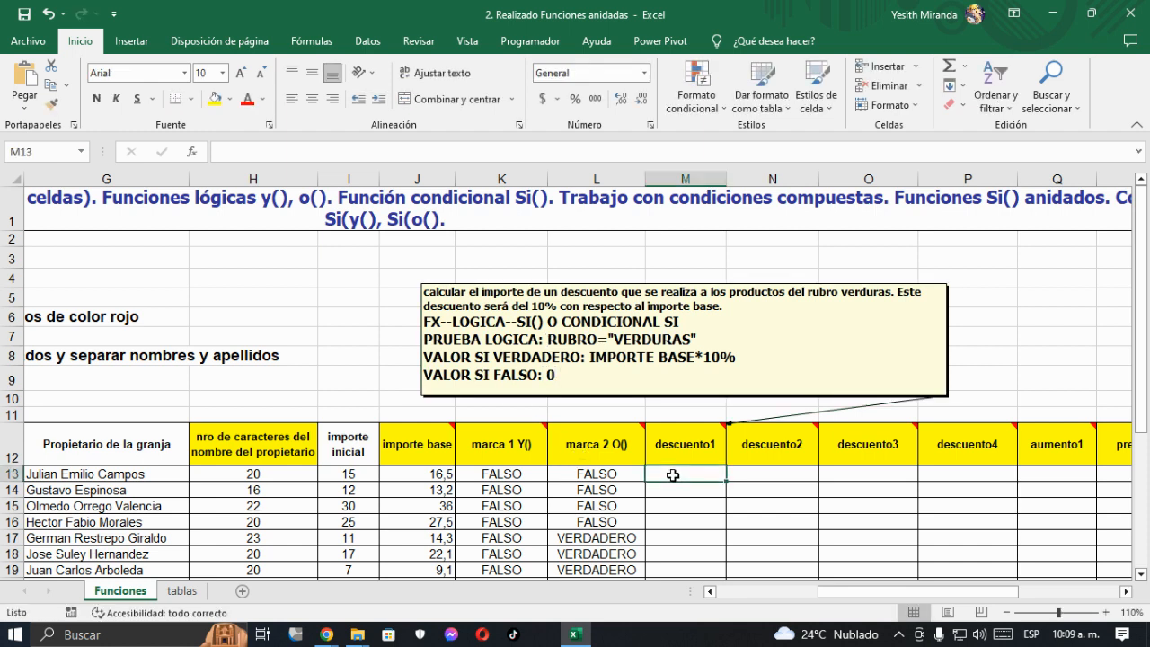
pyautogui.click(192, 152)
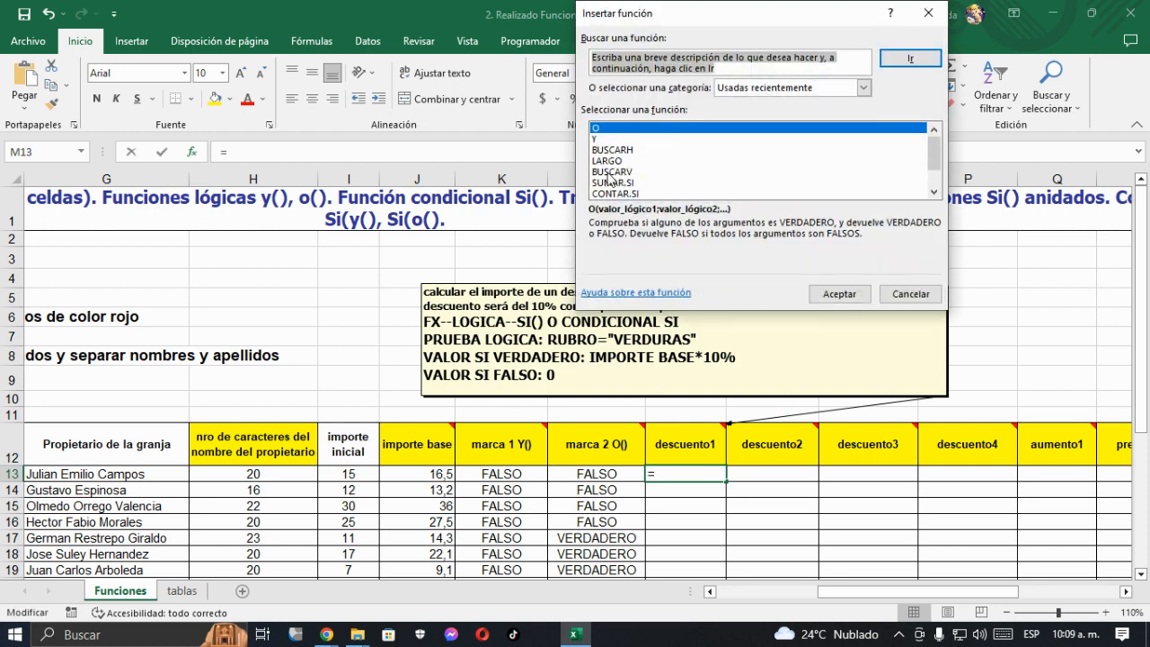
pyautogui.click(732, 88)
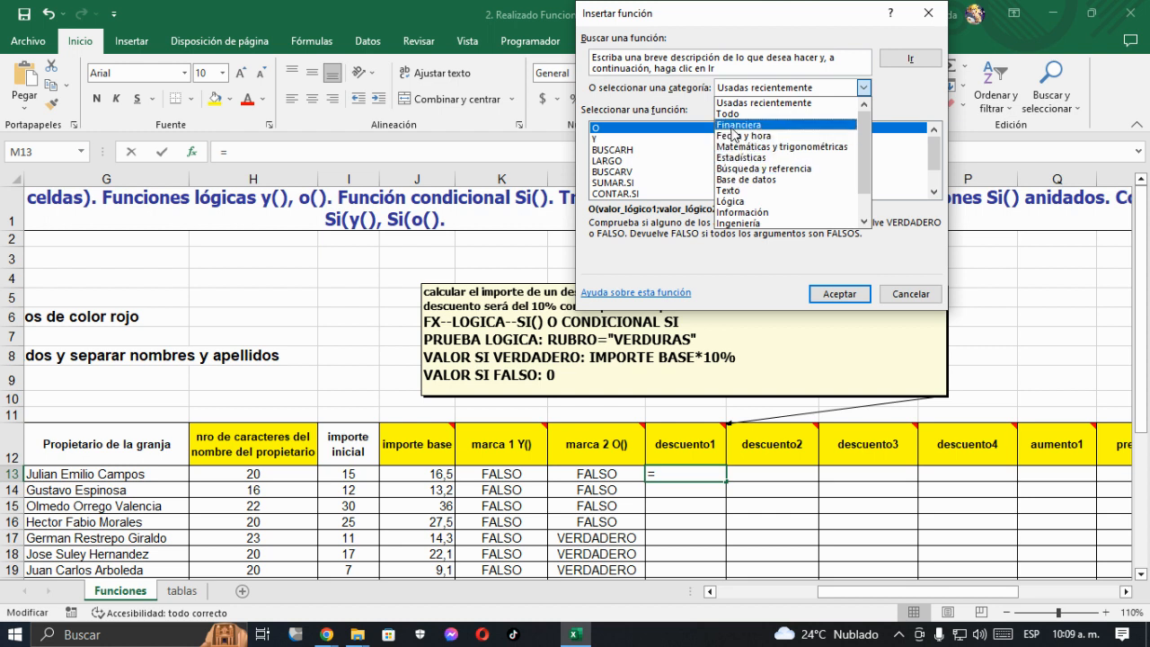
pyautogui.click(730, 201)
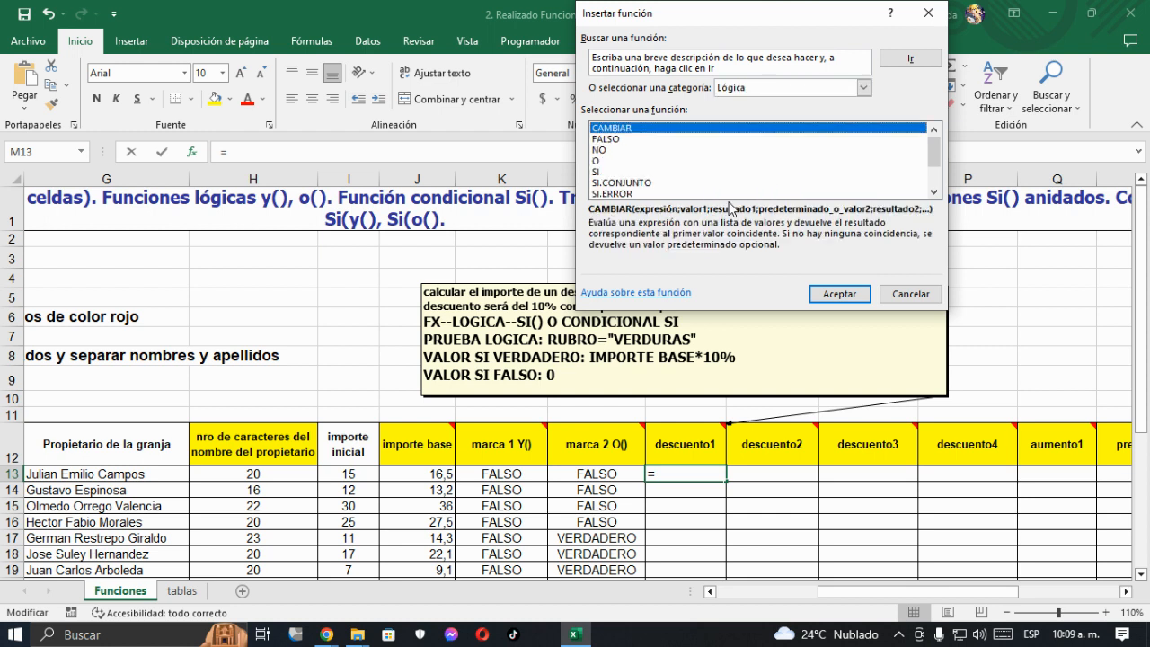
pyautogui.click(604, 171)
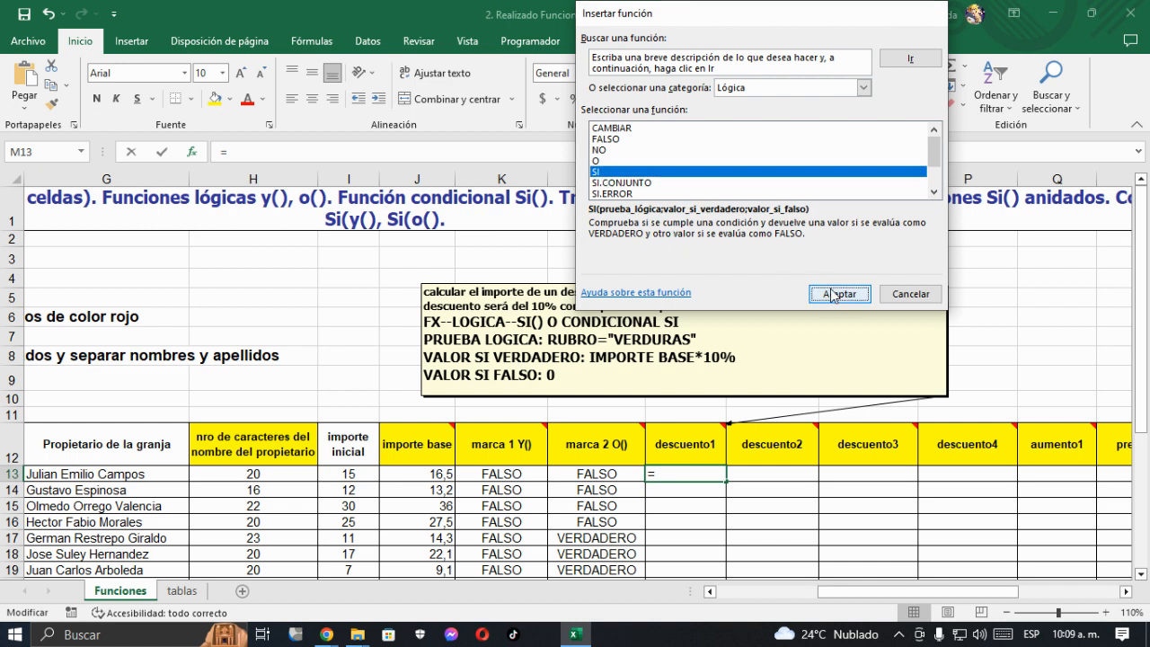
pyautogui.click(838, 294)
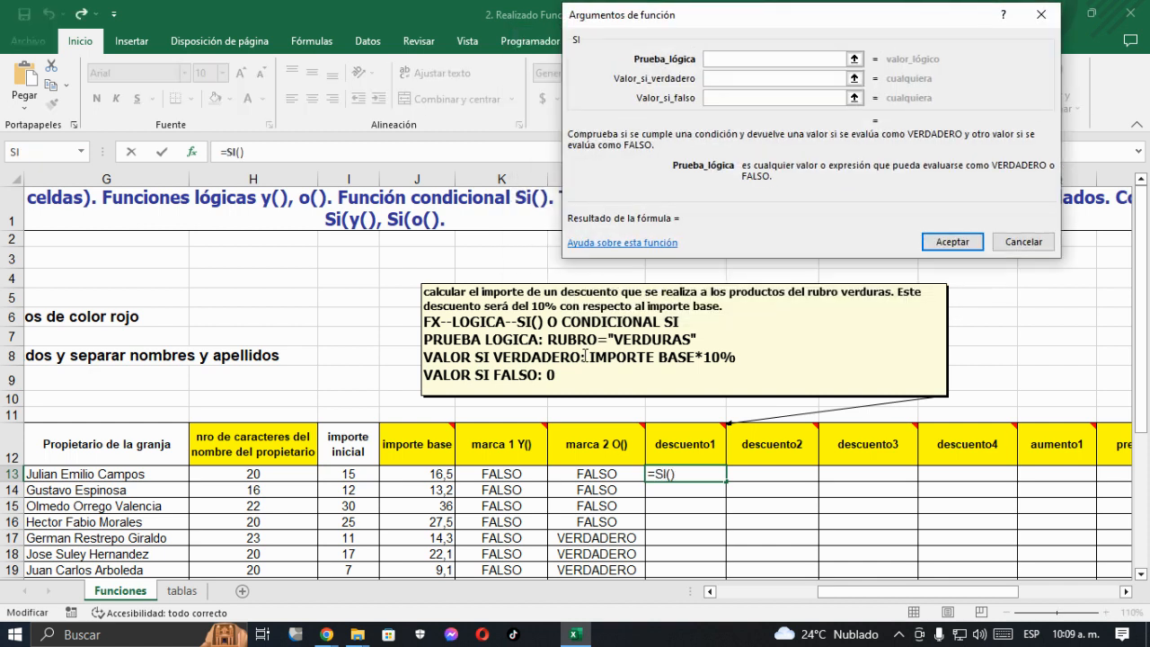
# - Set the SI function's logical test to C13="VERDURAS", referencing the rubro cell of row 13
pyautogui.click(708, 592)
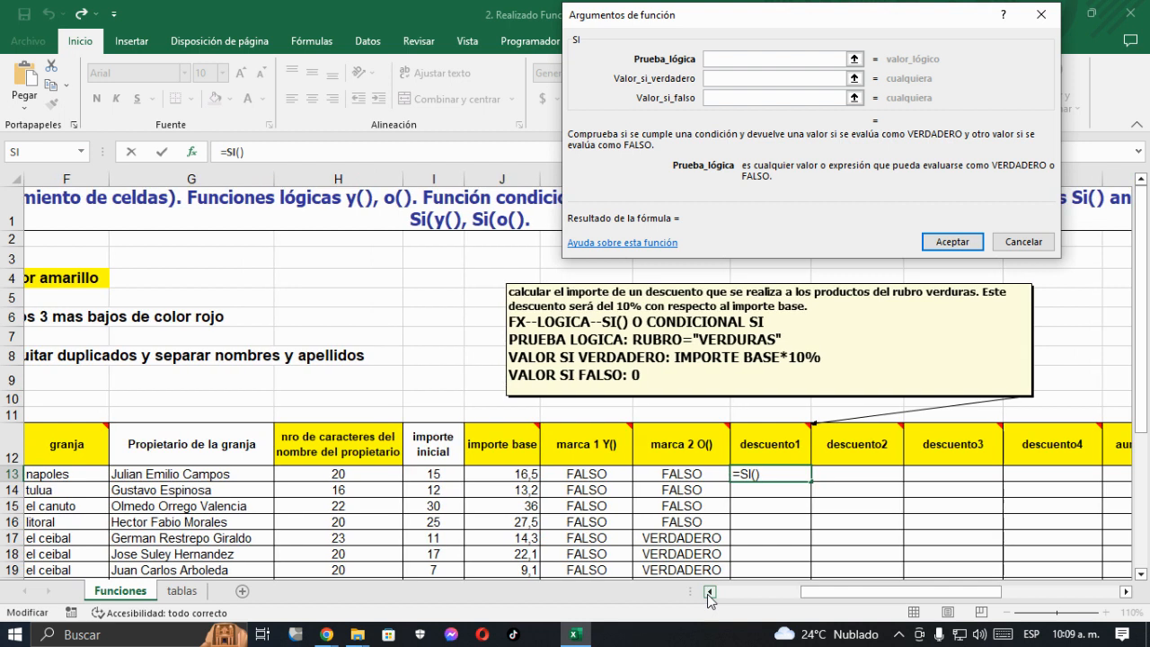
pyautogui.click(709, 592)
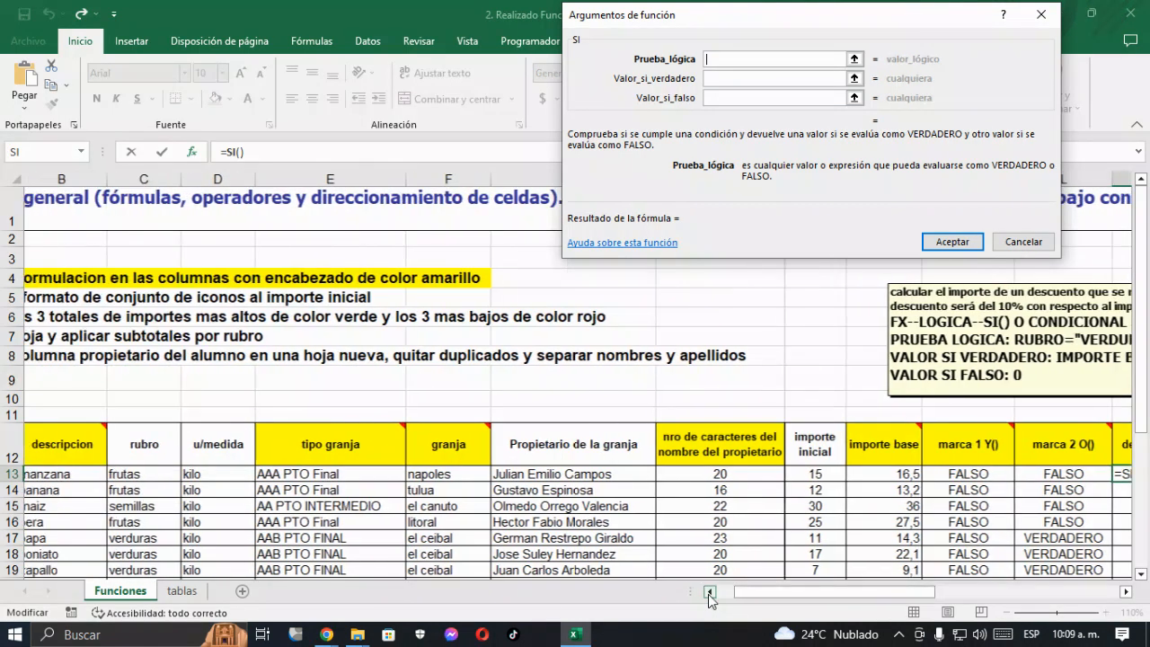
pyautogui.click(158, 476)
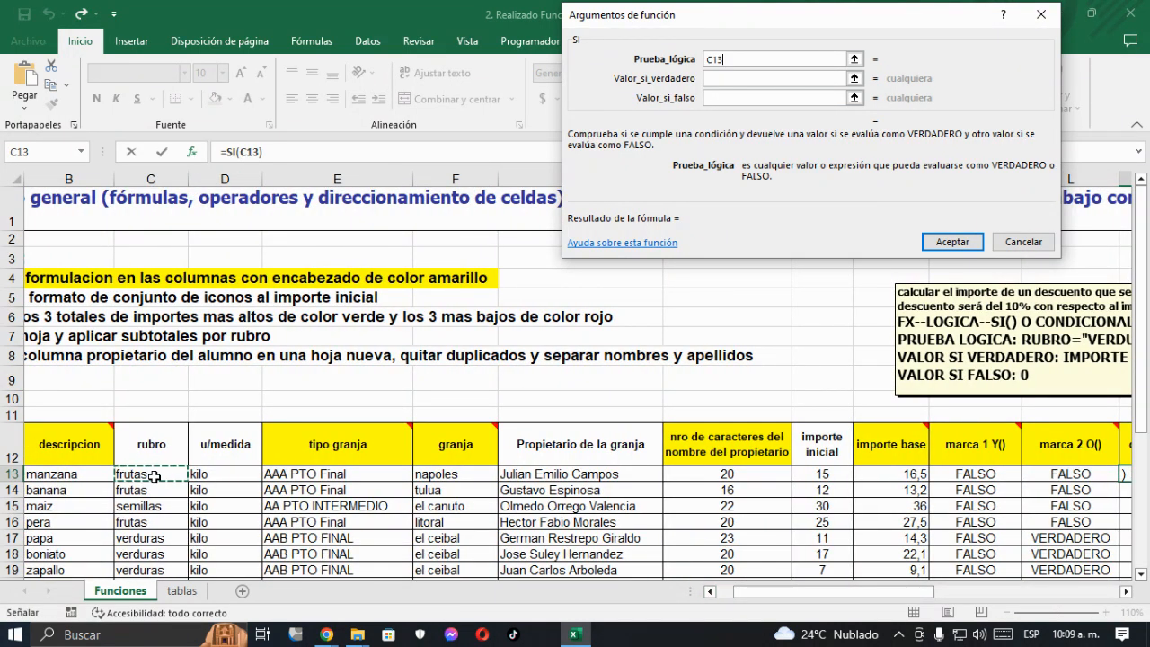
pyautogui.write('=')
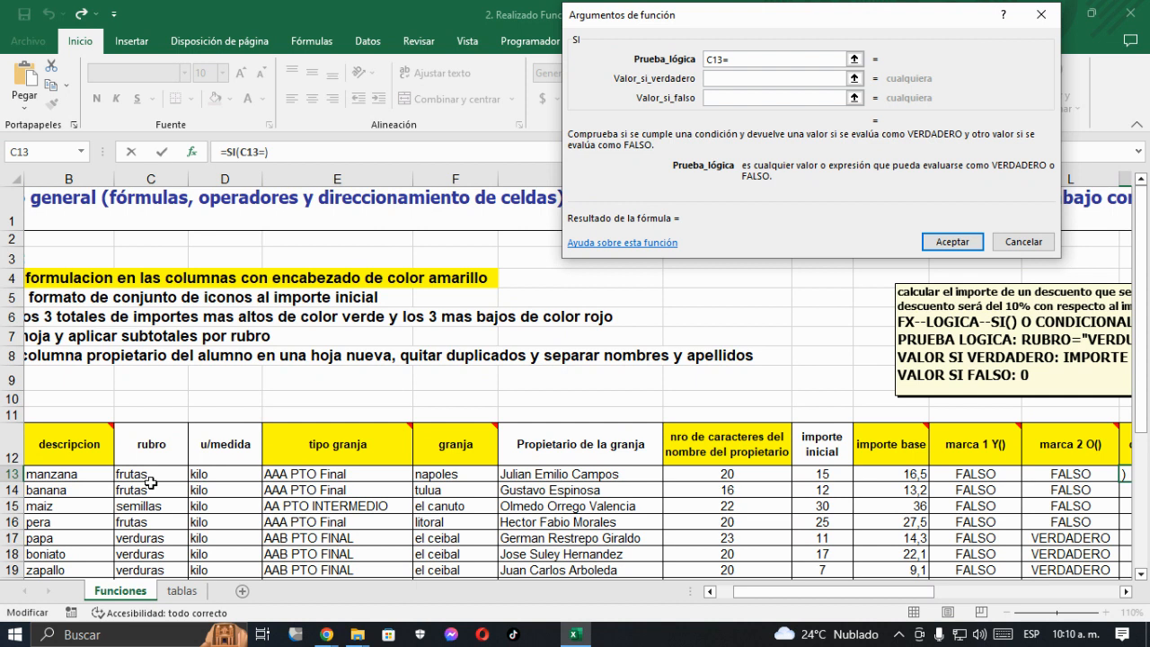
pyautogui.write('"VERDURAS"')
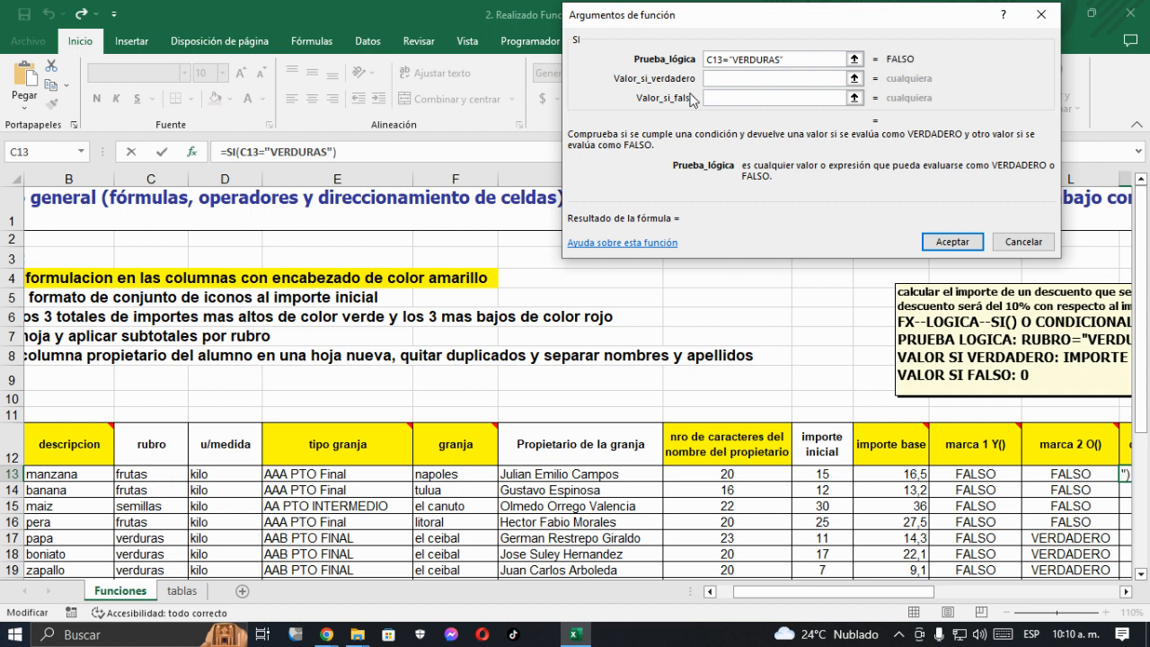
# - Set the value if true to J13*10%, referencing the importe base cell of row 13
pyautogui.click(724, 78)
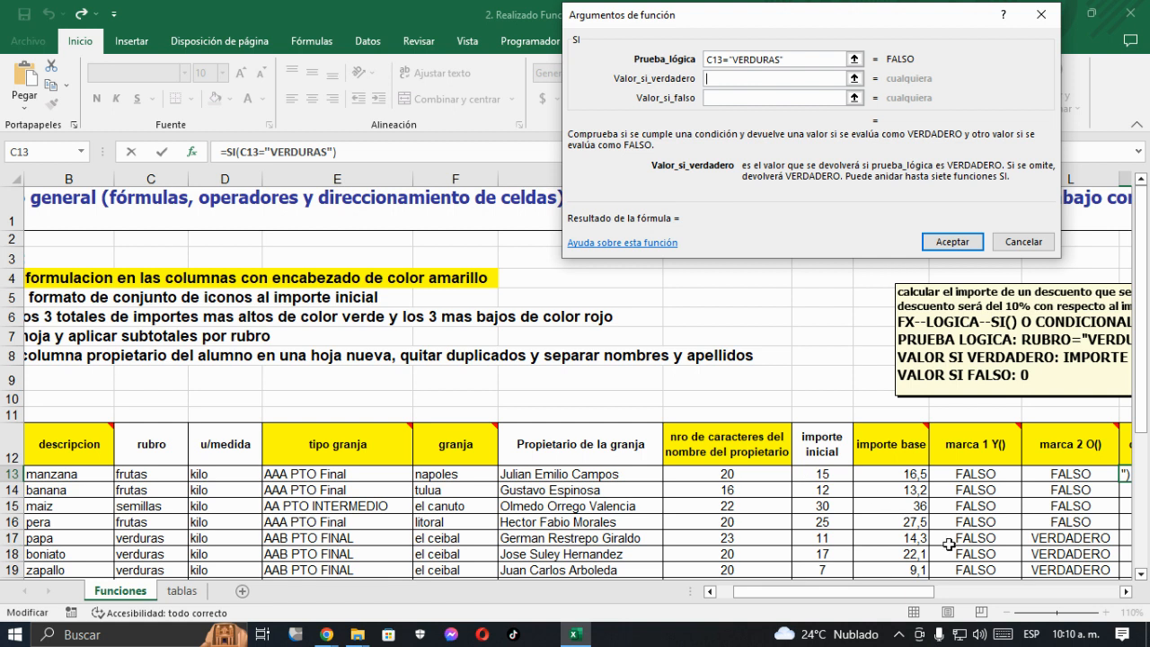
pyautogui.moveTo(916, 591); pyautogui.dragTo(983, 591)
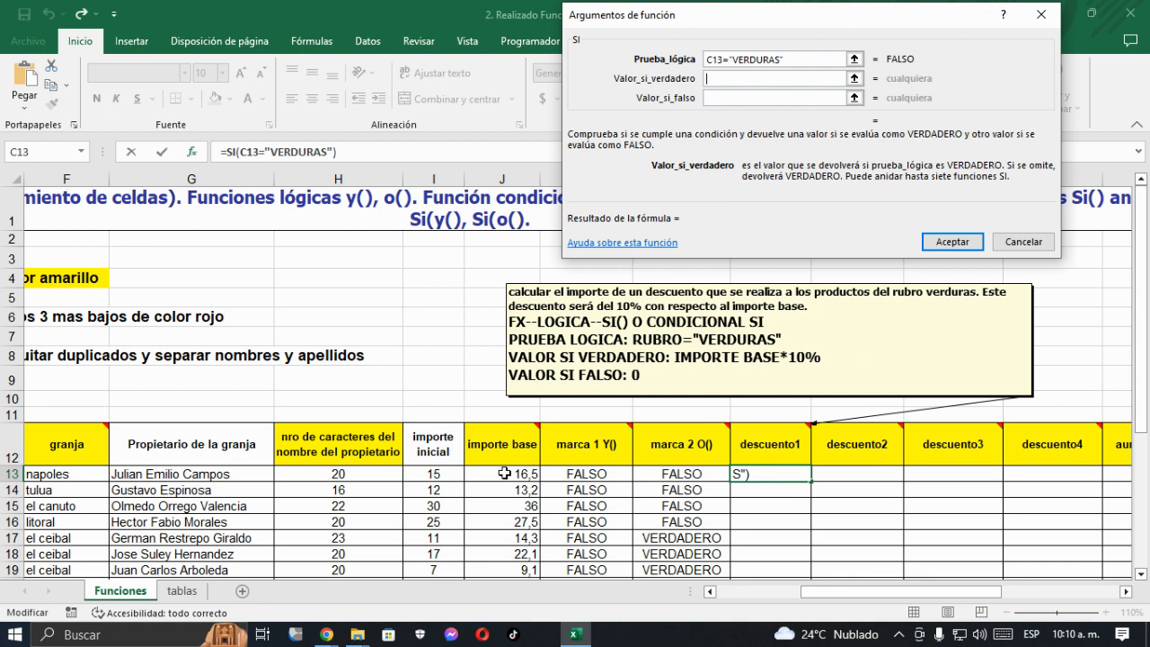
pyautogui.click(505, 474)
pyautogui.write('*')
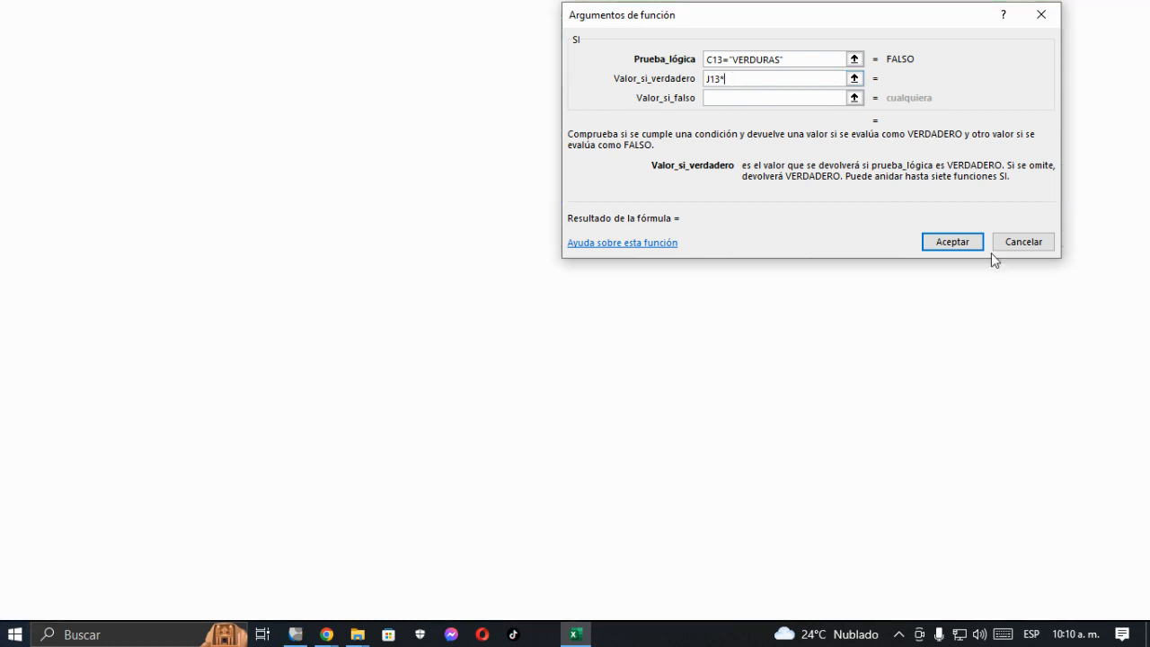
pyautogui.click(575, 634)
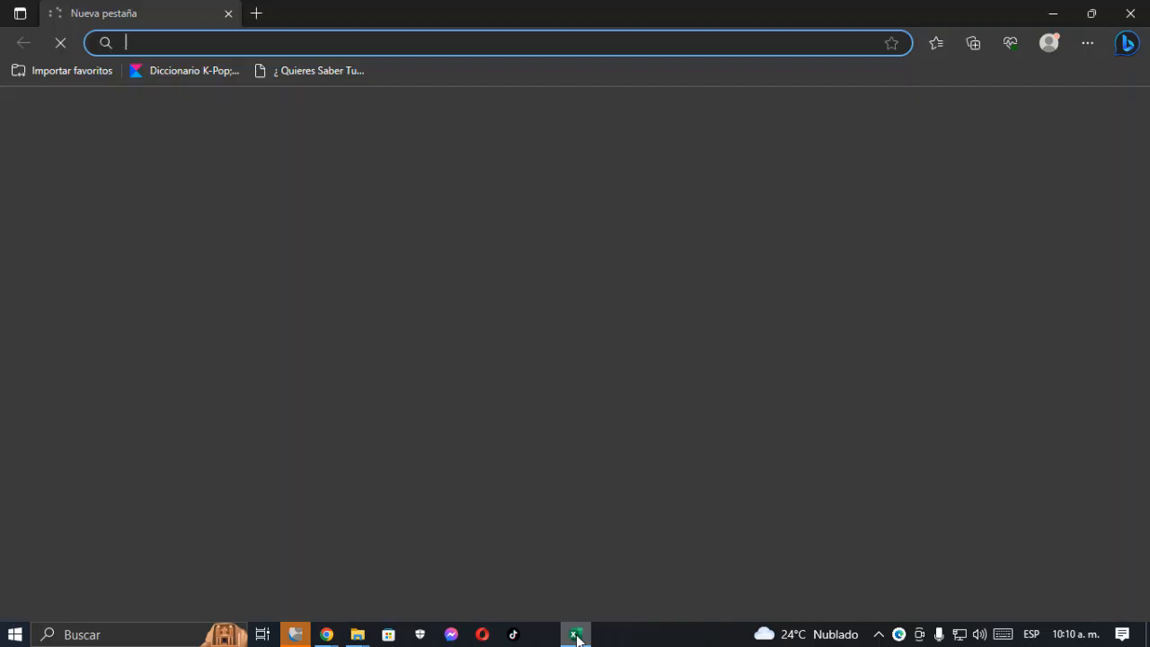
pyautogui.click(576, 635)
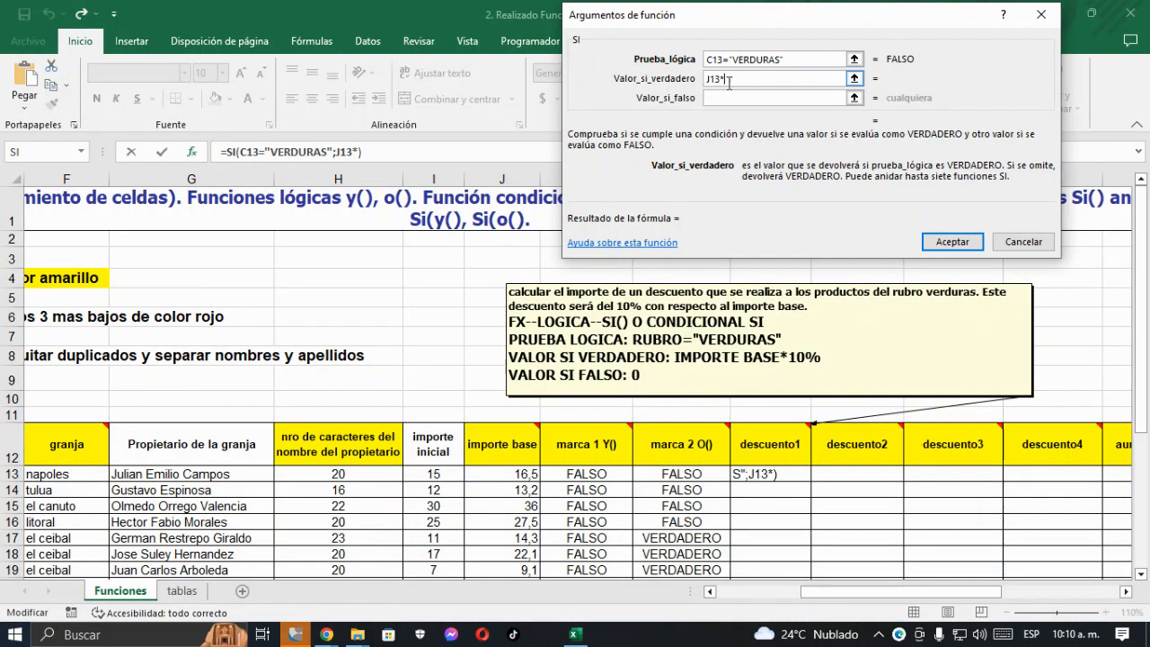
pyautogui.write('10%')
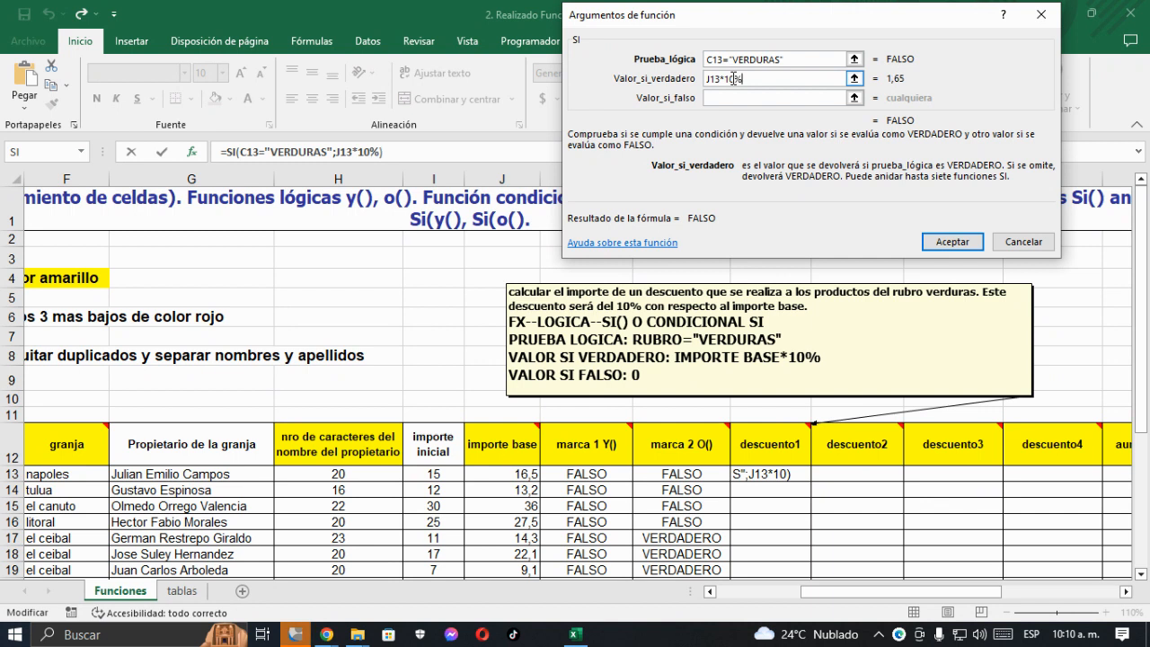
# - Set the value if false to 0 and enter the SI formula in M13
pyautogui.press('Tab')
pyautogui.write('0')
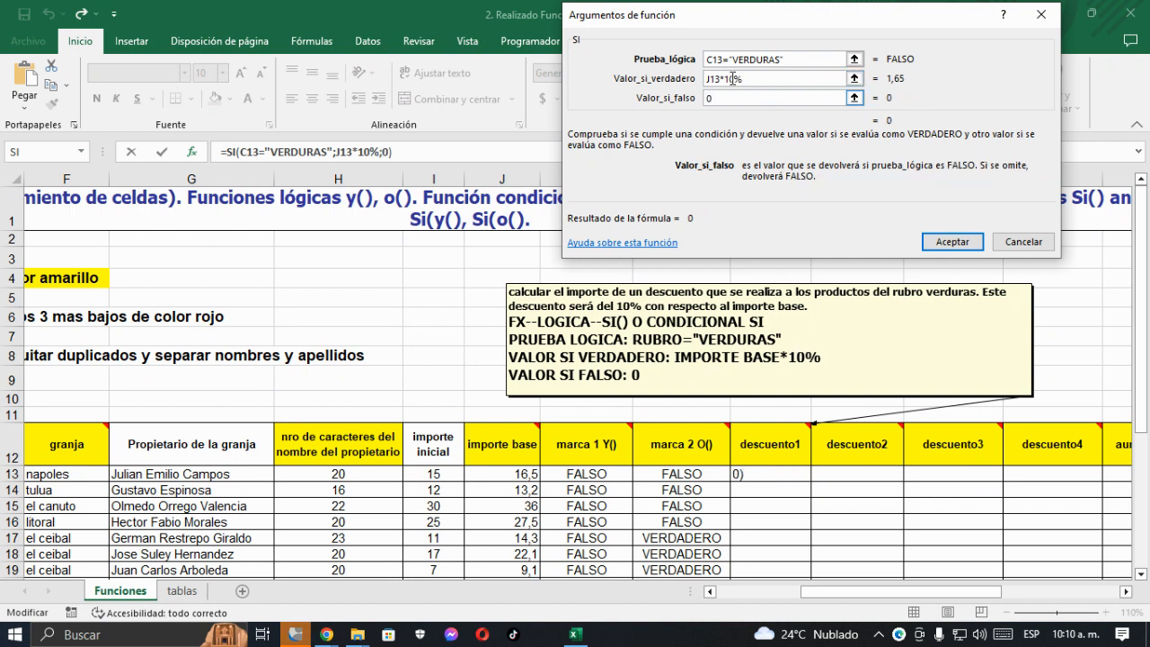
pyautogui.click(949, 248)
# - Fill the descuento1 formula from M13 down through M36
pyautogui.scroll(-2, 791, 458)
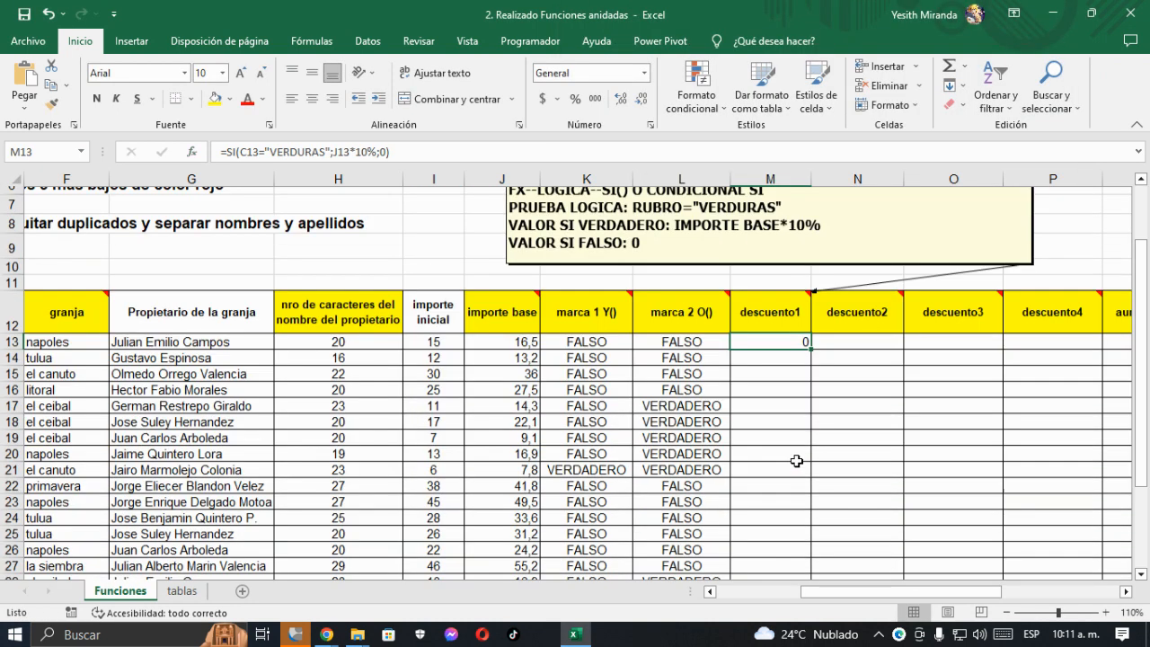
pyautogui.moveTo(812, 343); pyautogui.dragTo(818, 553)
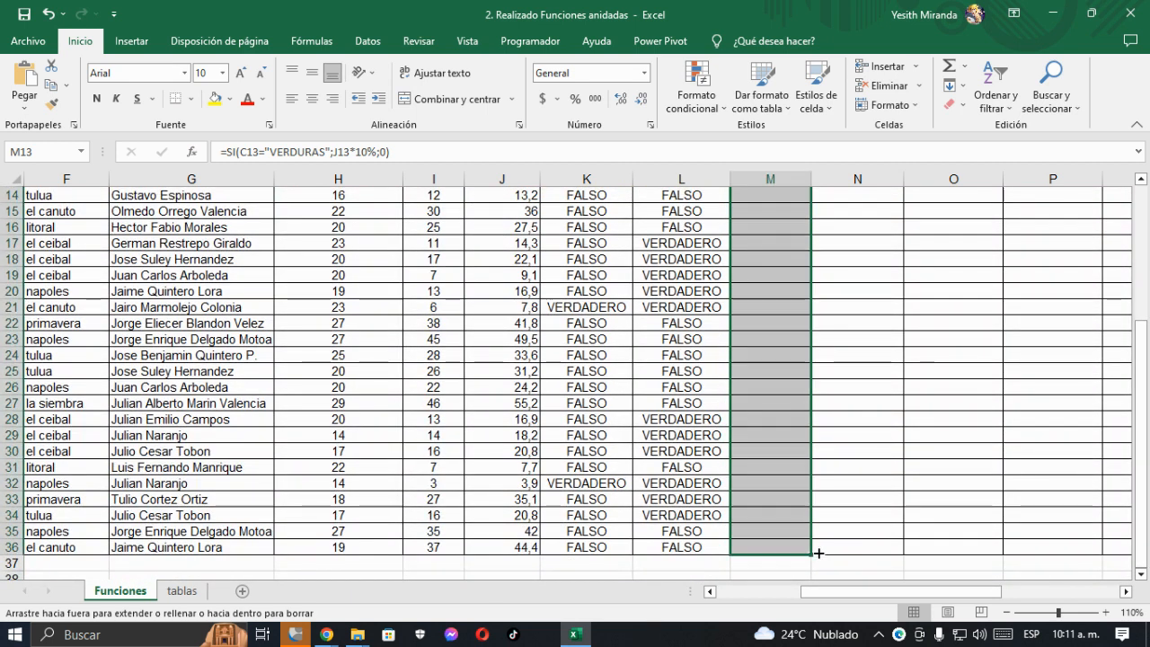
pyautogui.scroll(3, 820, 541)
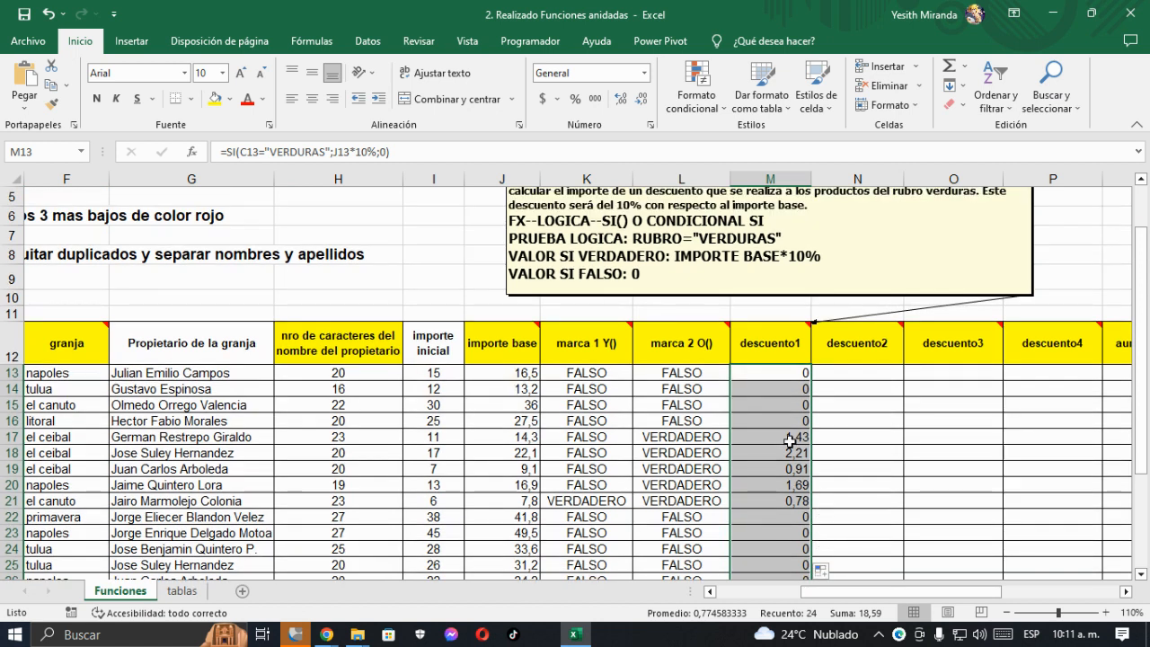
# - Compare the descuento1 amounts with the marca 2 O() values, starting with rows 17 to 21
pyautogui.moveTo(790, 440); pyautogui.dragTo(637, 505)
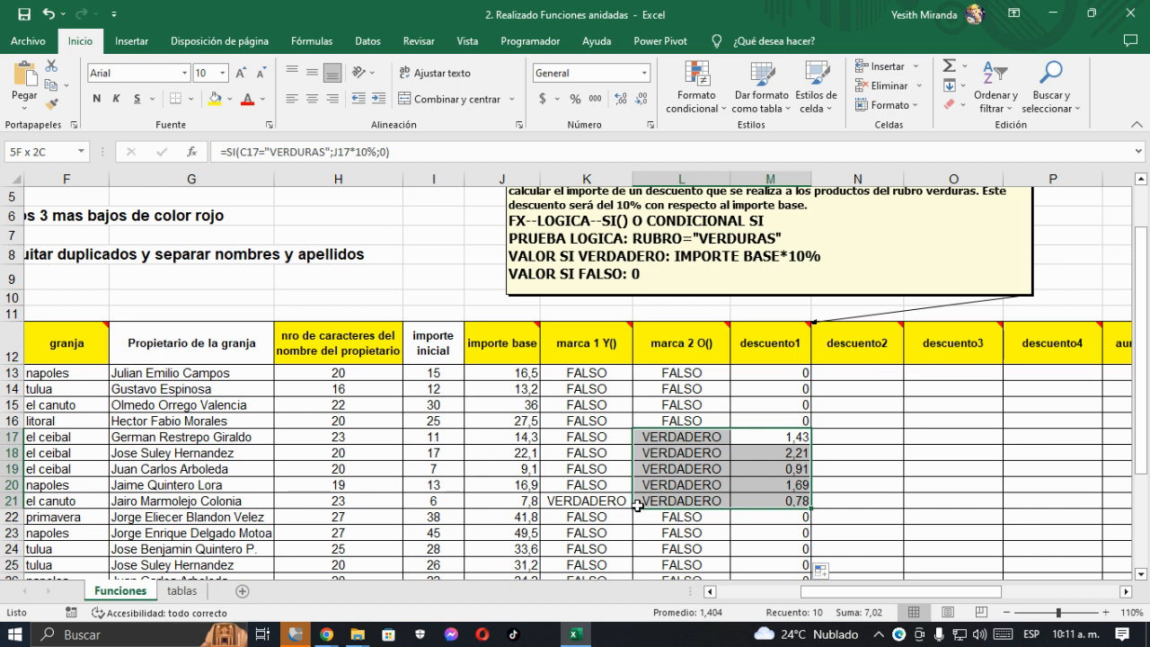
pyautogui.moveTo(690, 335)
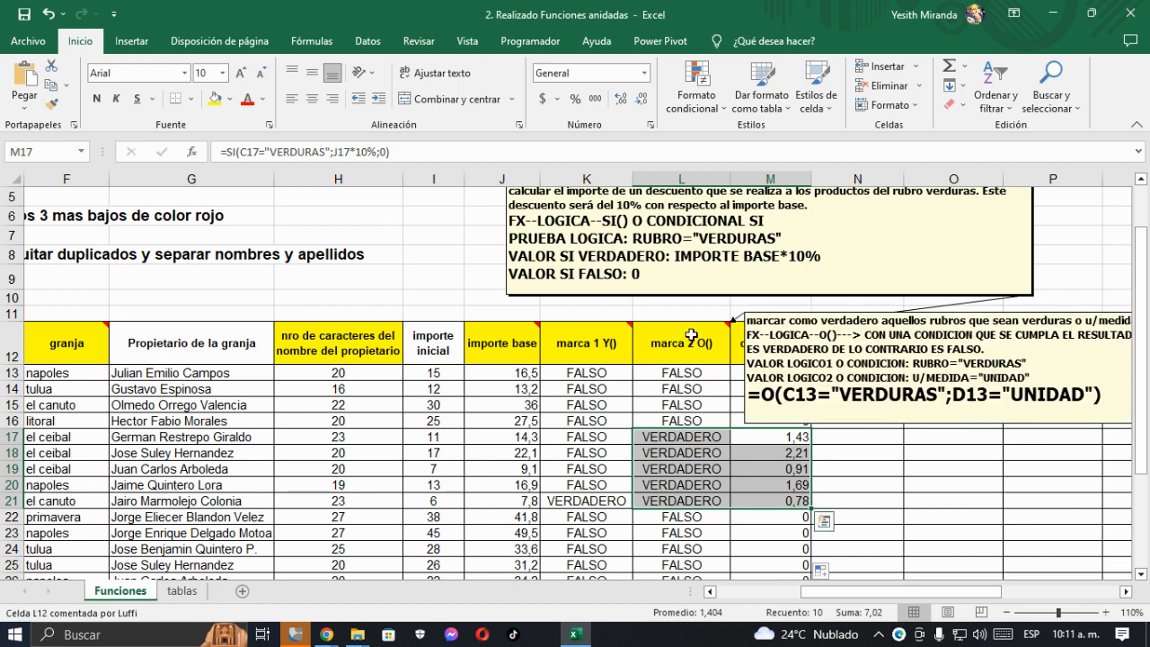
pyautogui.moveTo(781, 437); pyautogui.dragTo(165, 503)
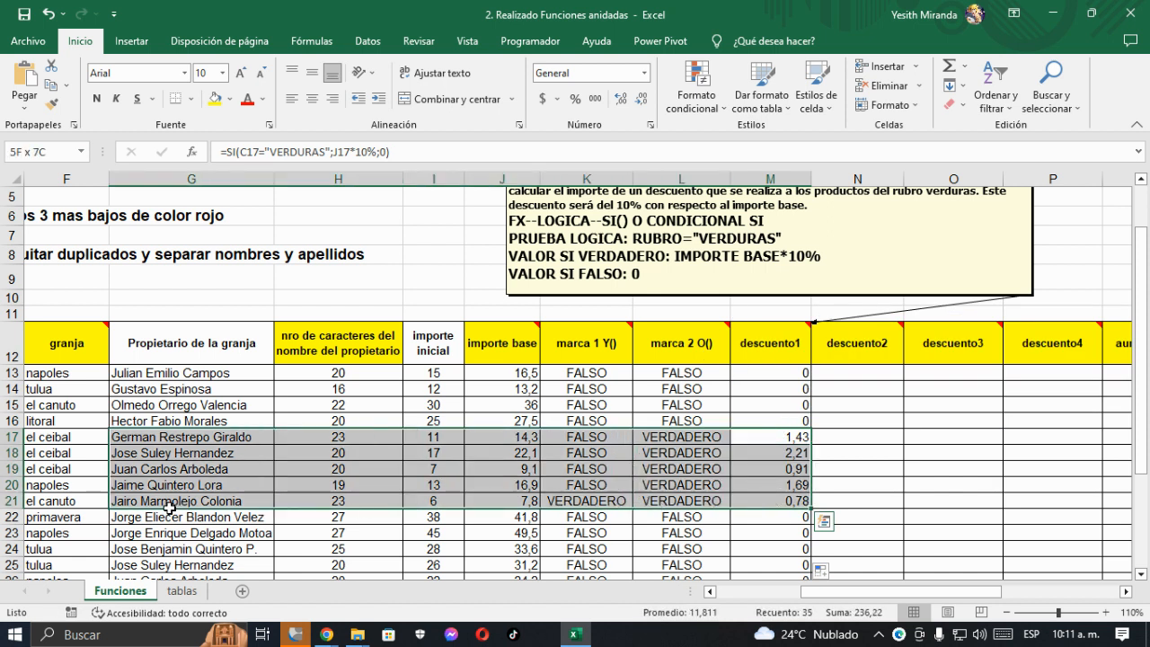
pyautogui.scroll(-3, 601, 499)
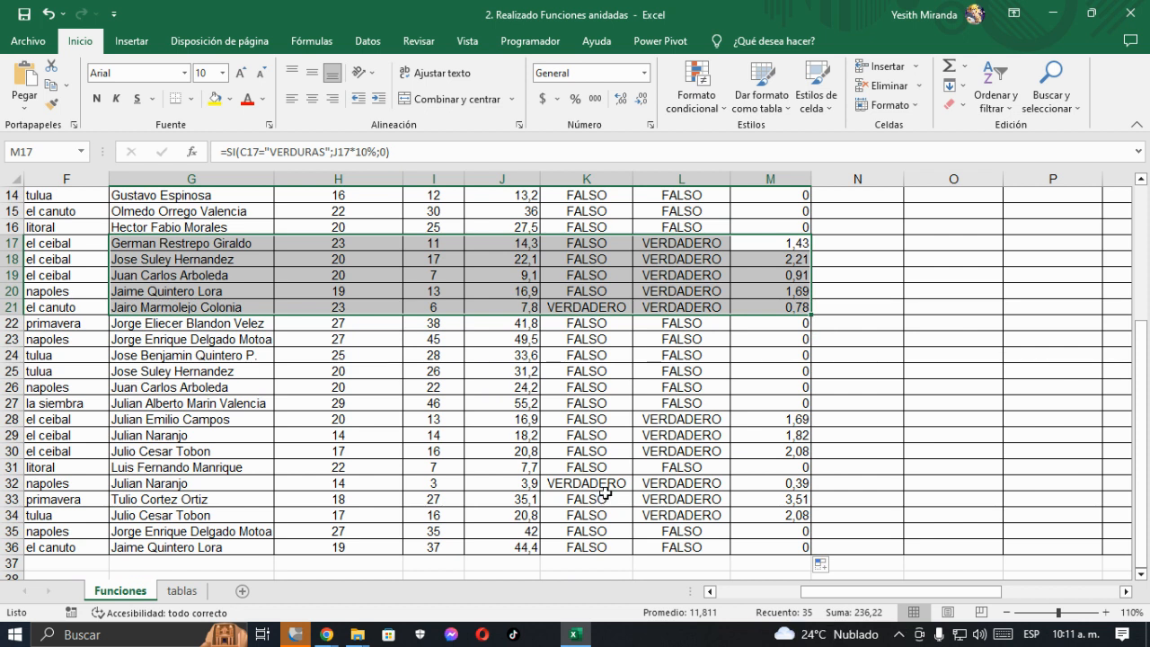
pyautogui.scroll(3, 604, 492)
pyautogui.scroll(1, 818, 430)
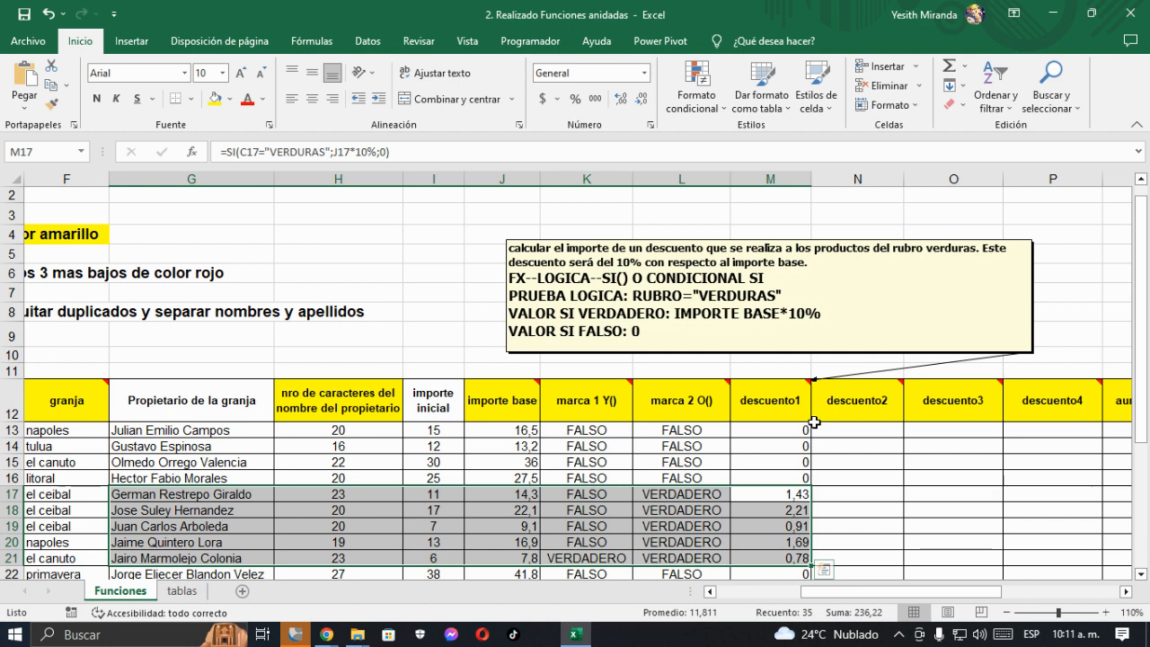
# - Add filters to the table's header row and filter descuento1 to exclude the value 0
pyautogui.click(768, 401)
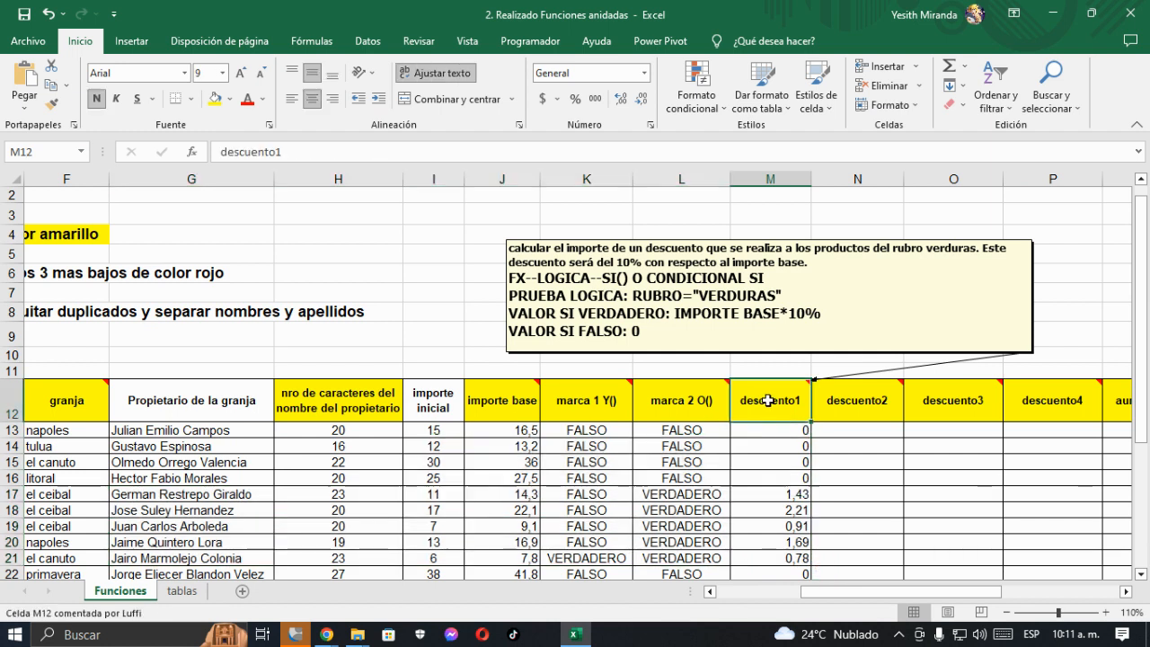
pyautogui.click(514, 401)
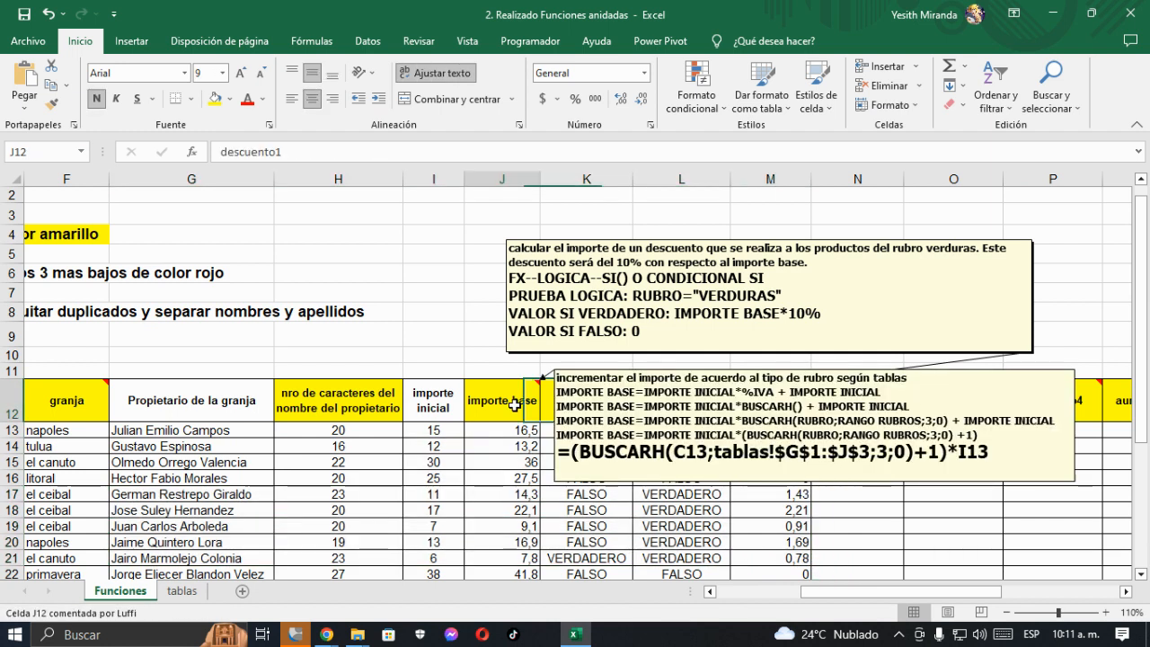
pyautogui.click(1006, 117)
pyautogui.click(957, 186)
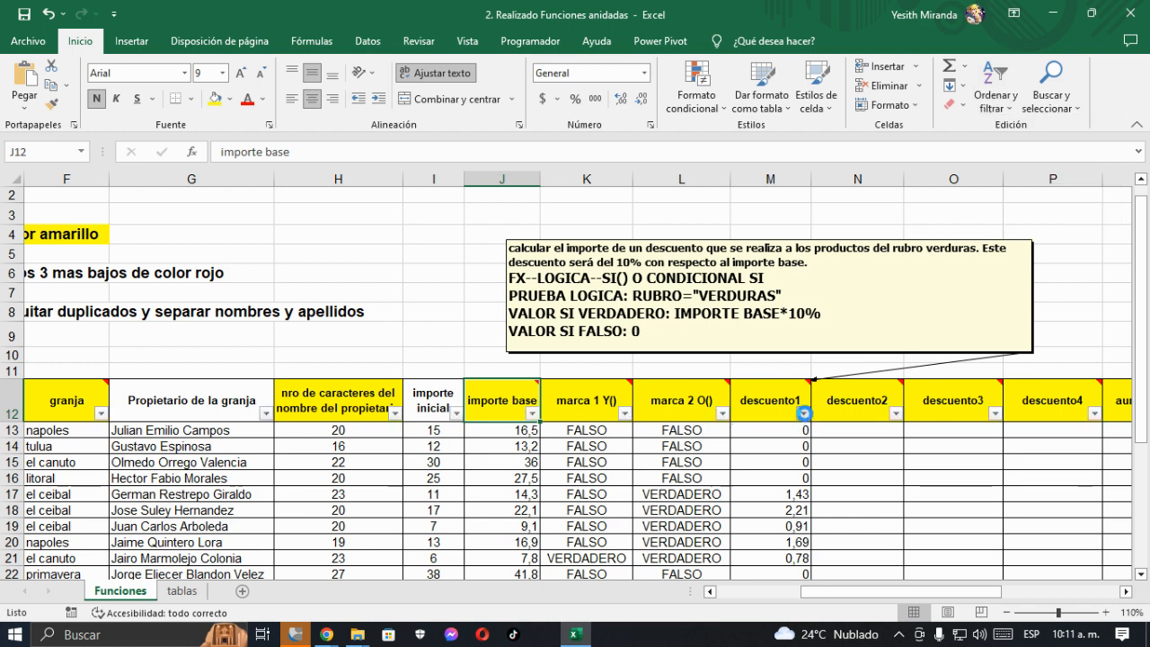
pyautogui.click(803, 413)
pyautogui.click(635, 243)
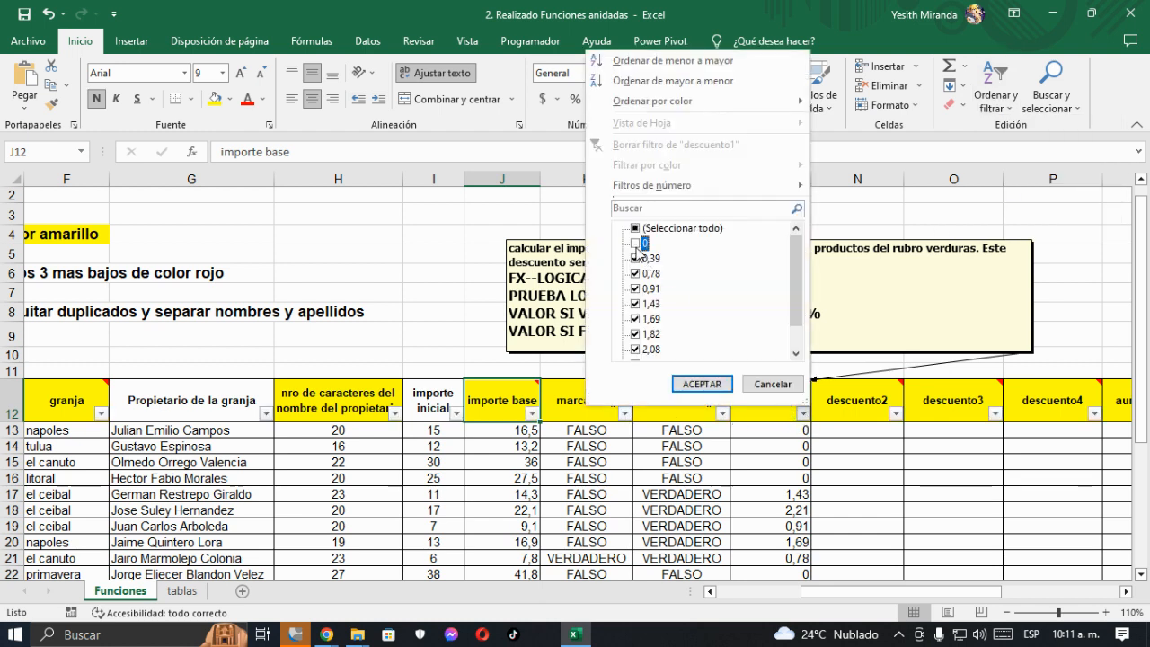
pyautogui.click(702, 384)
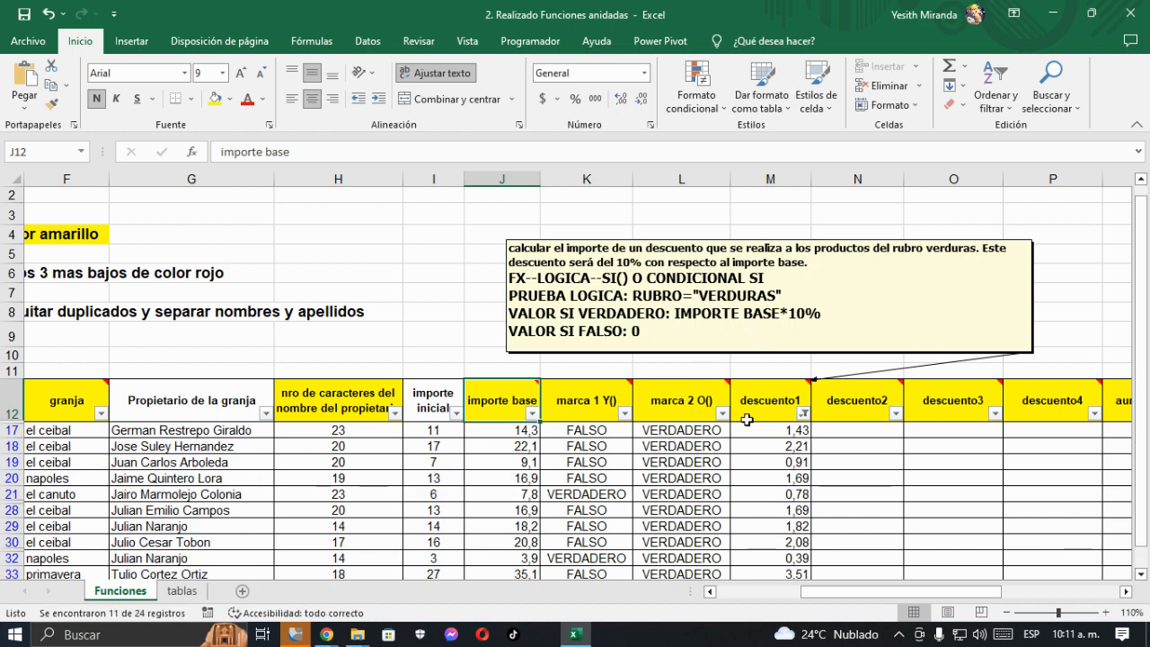
# - Check the rubro of every filtered row in column C against the descuento1 condition
pyautogui.scroll(-1, 698, 384)
pyautogui.click(691, 374)
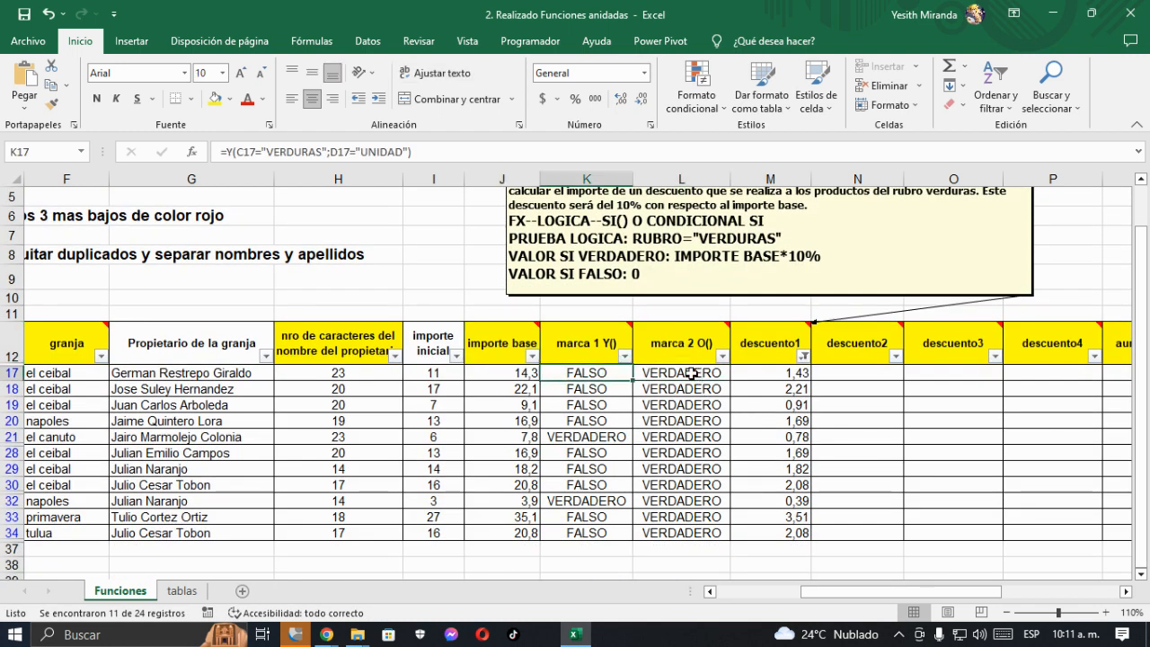
pyautogui.press('Home')
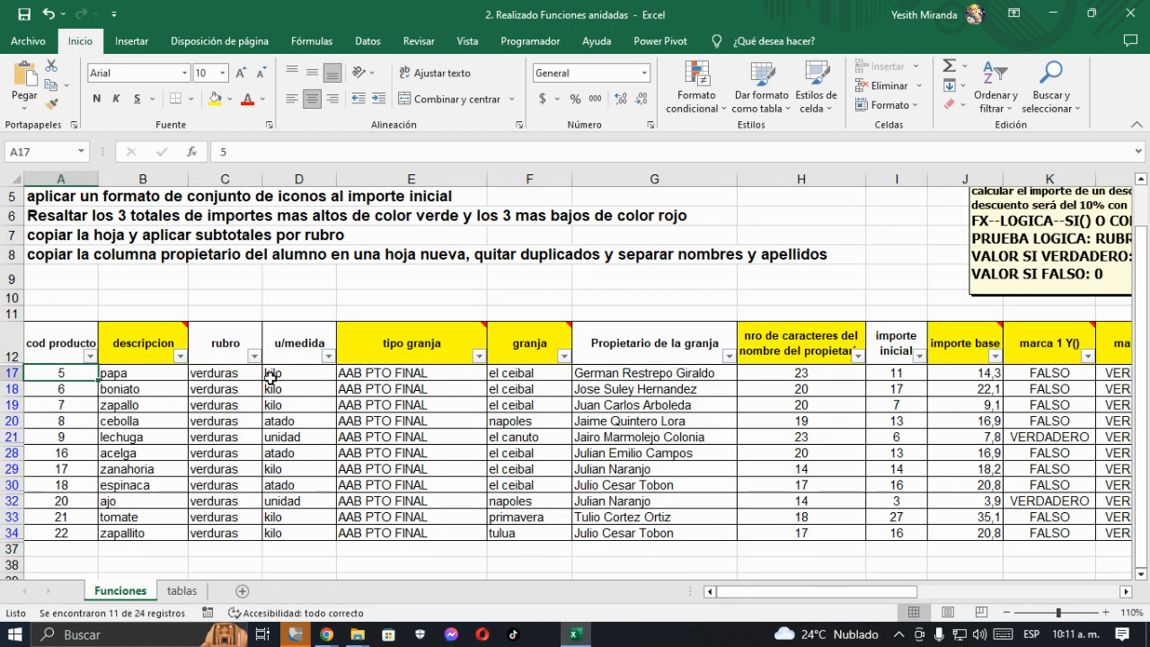
pyautogui.click(230, 376)
pyautogui.moveTo(230, 377); pyautogui.dragTo(226, 531)
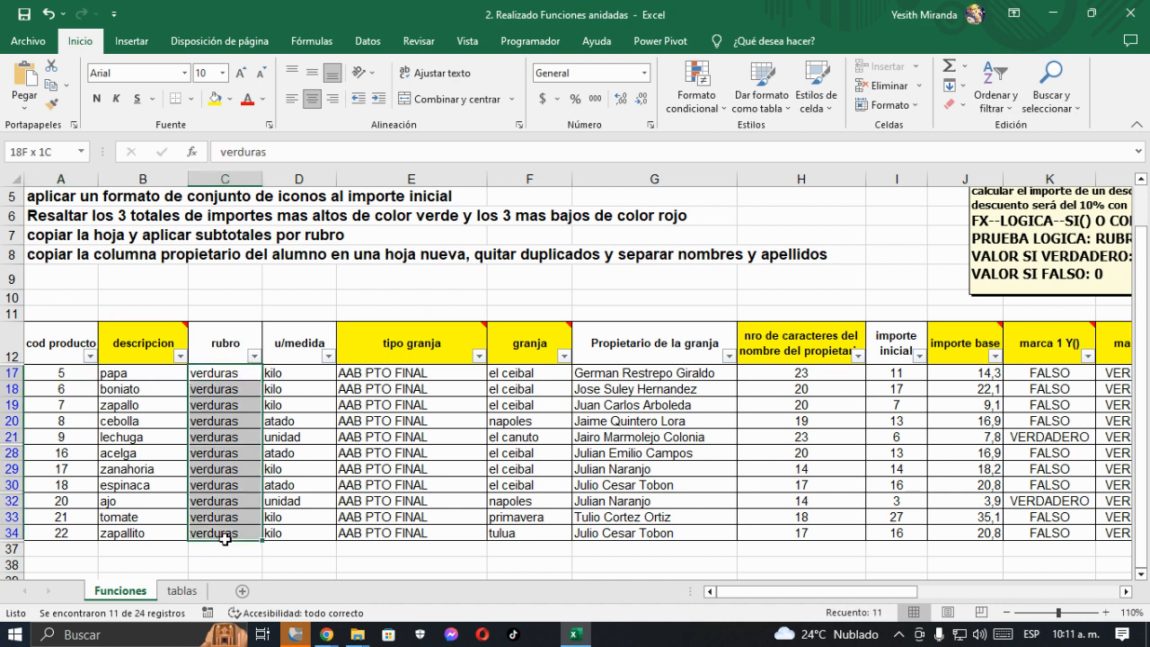
pyautogui.click(414, 344)
pyautogui.press('Right')
pyautogui.press('Right')
pyautogui.press('Right')
pyautogui.press('Right')
pyautogui.press('Right')
pyautogui.press('Right')
pyautogui.press('Right')
pyautogui.press('Right')
pyautogui.press('Right')
pyautogui.press('Right')
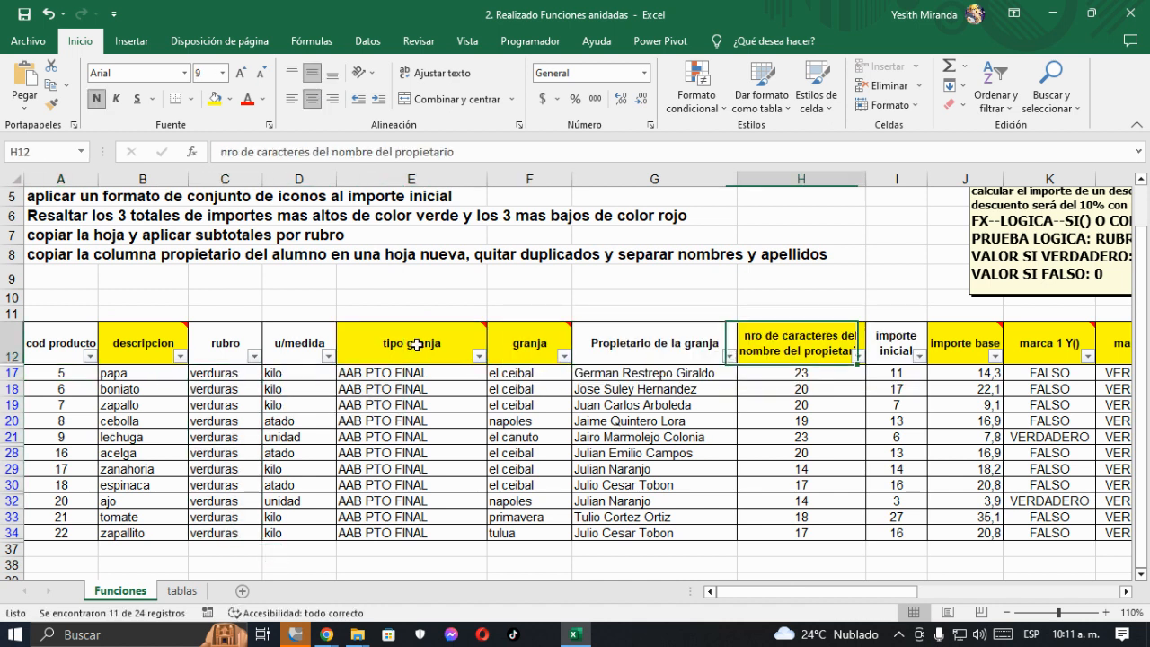
# - Clear the filter on the descuento1 column so all table rows are shown again
pyautogui.press('Right')
pyautogui.press('Right')
pyautogui.press('Right')
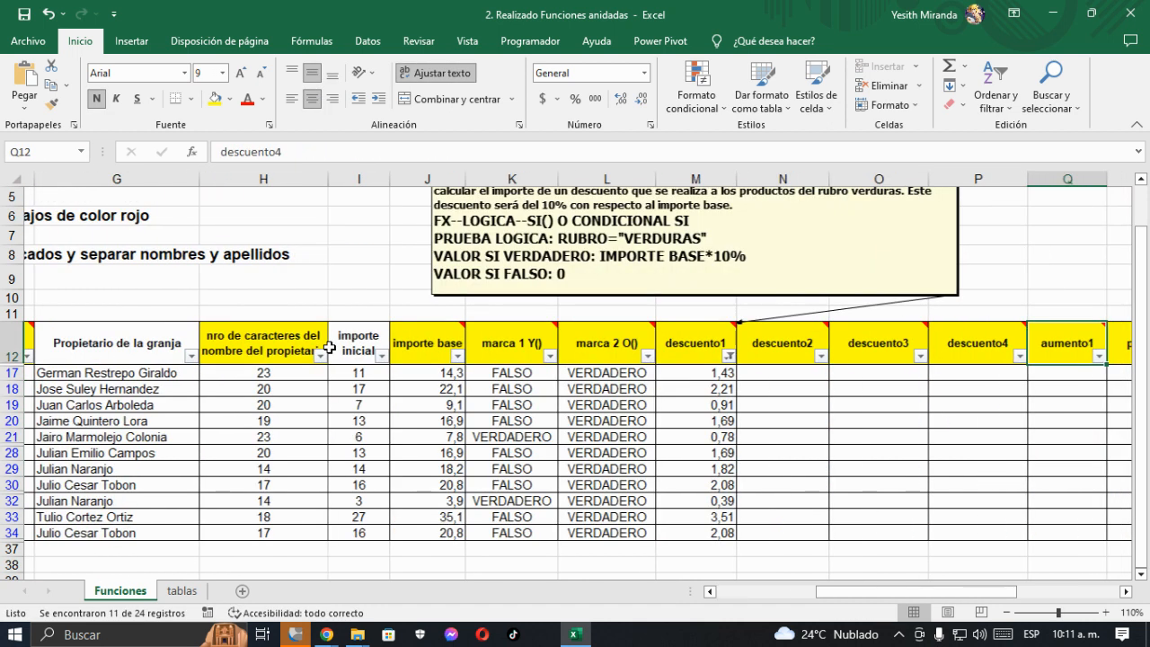
pyautogui.click(551, 356)
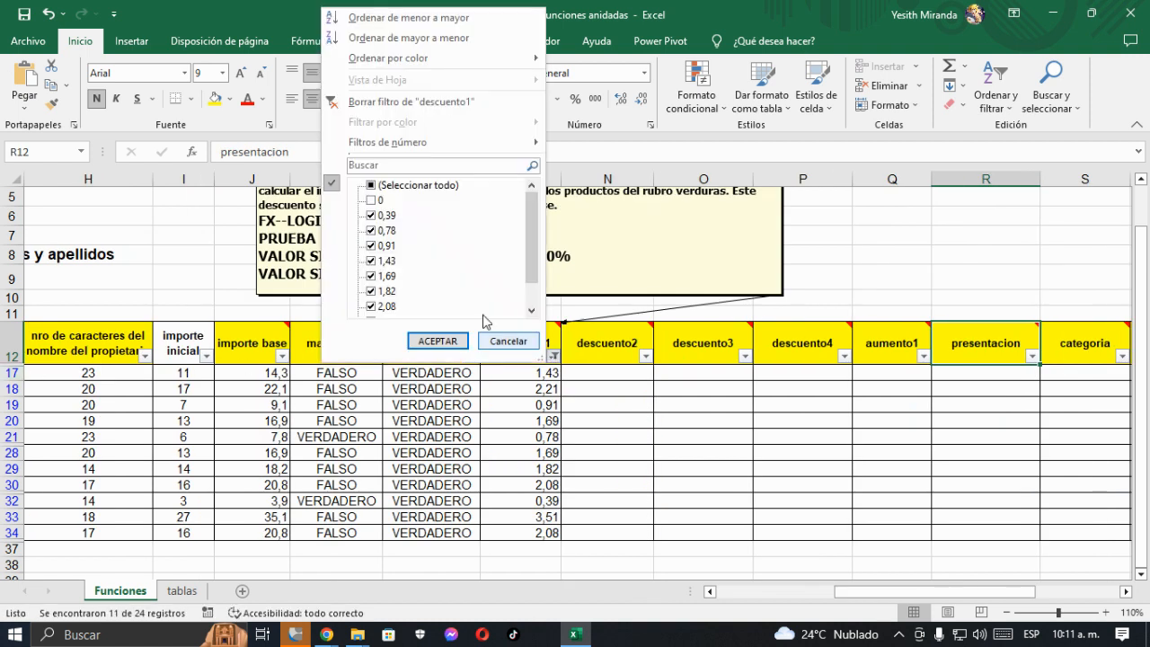
pyautogui.click(399, 100)
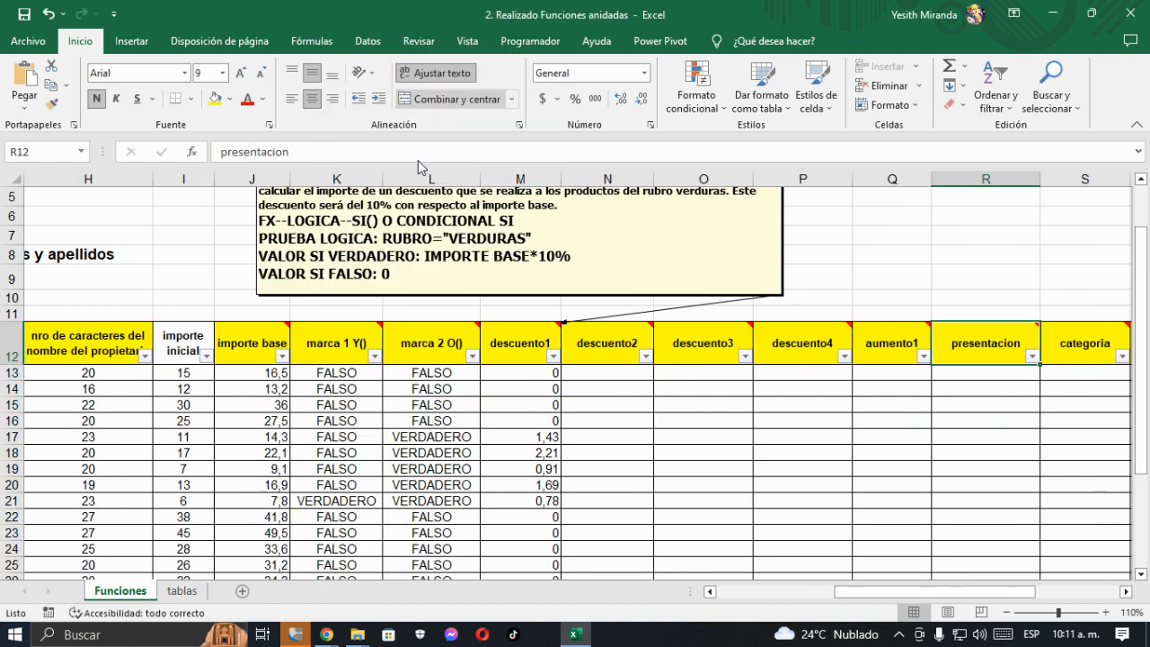
# - Enlarge the descuento1 comment box downward and move it up, clear of the header row
pyautogui.click(602, 348)
pyautogui.scroll(1, 603, 350)
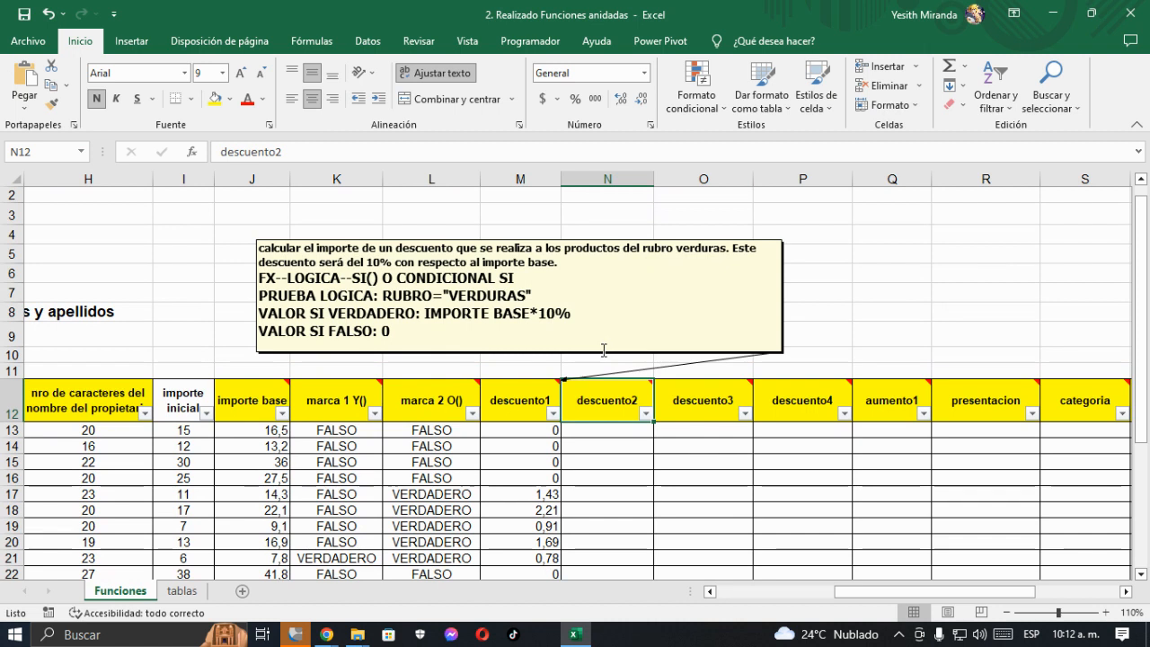
pyautogui.click(521, 397)
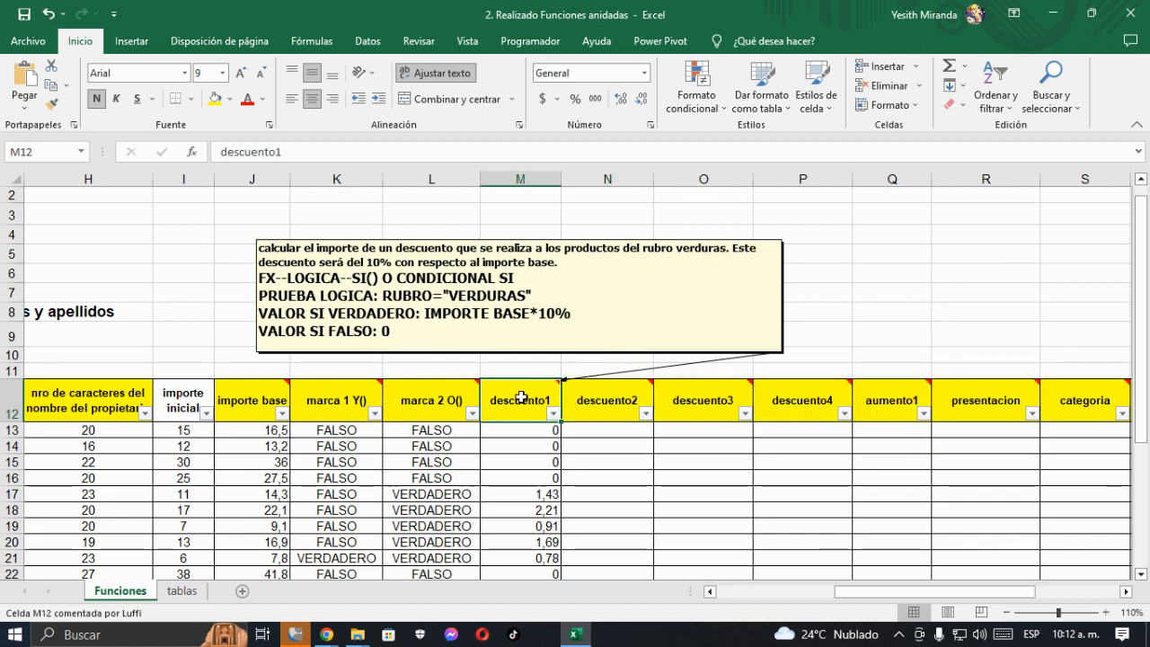
pyautogui.click(467, 352)
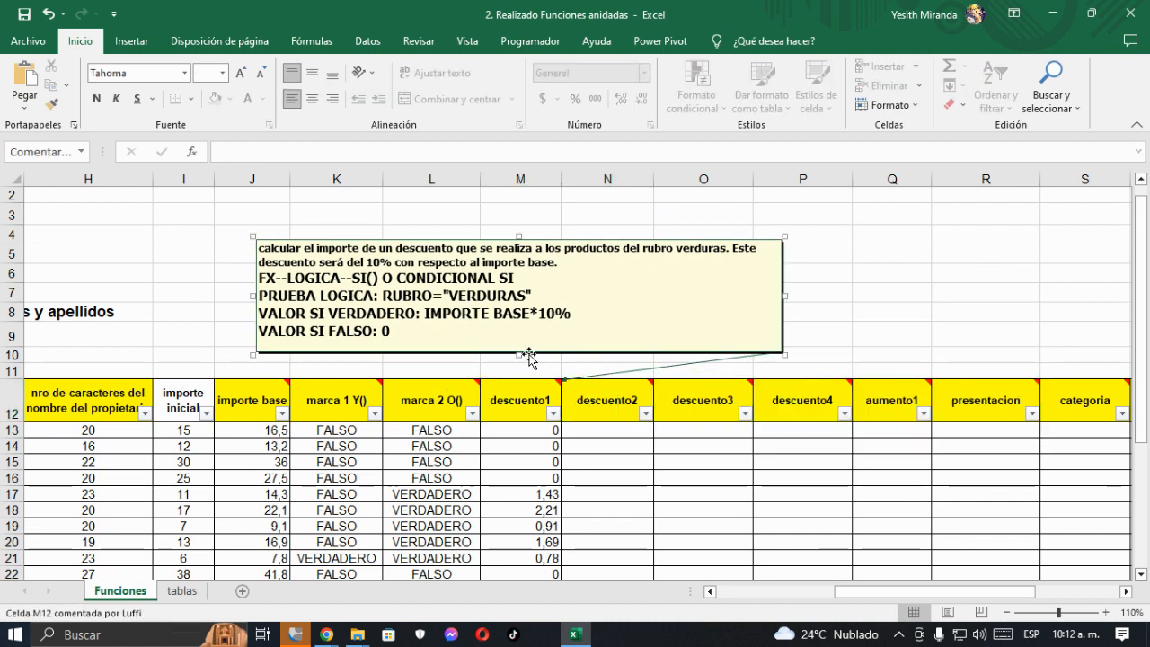
pyautogui.moveTo(530, 356); pyautogui.dragTo(529, 368)
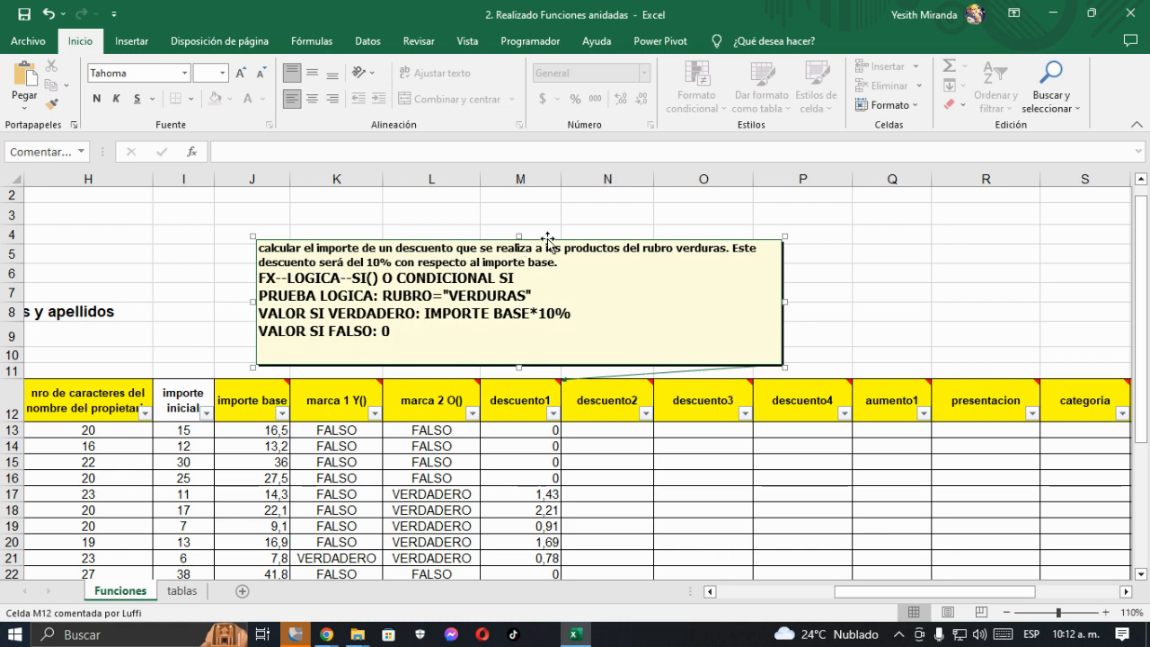
pyautogui.moveTo(548, 238); pyautogui.dragTo(543, 205)
# - Copy the formula =SI(C13="VERDURAS";J13*10%;0) from M13 and paste it as the last line of the descuento1 comment
pyautogui.click(518, 425)
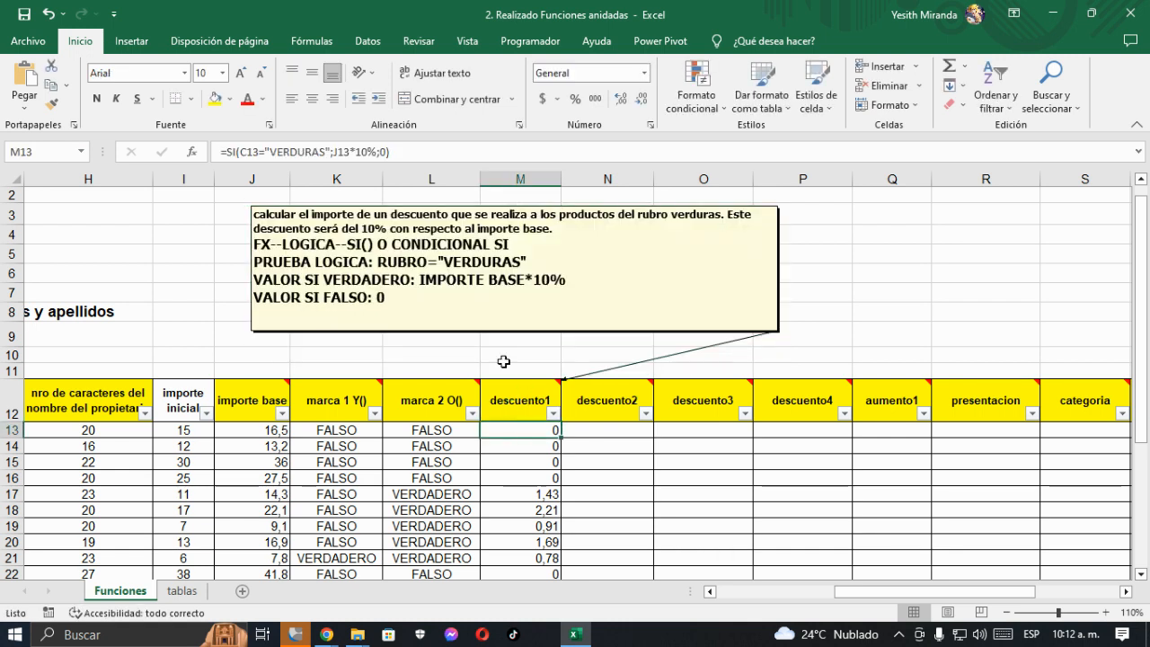
pyautogui.moveTo(400, 150); pyautogui.dragTo(180, 151)
pyautogui.hotkey('ctrl', 'c')
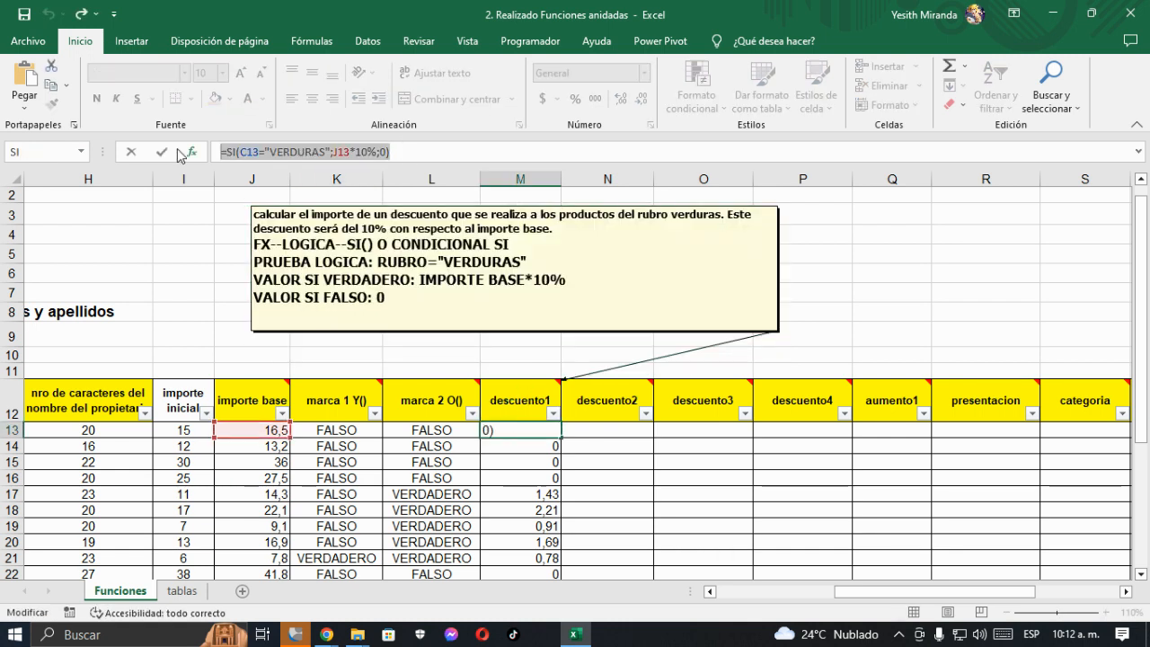
pyautogui.click(175, 151)
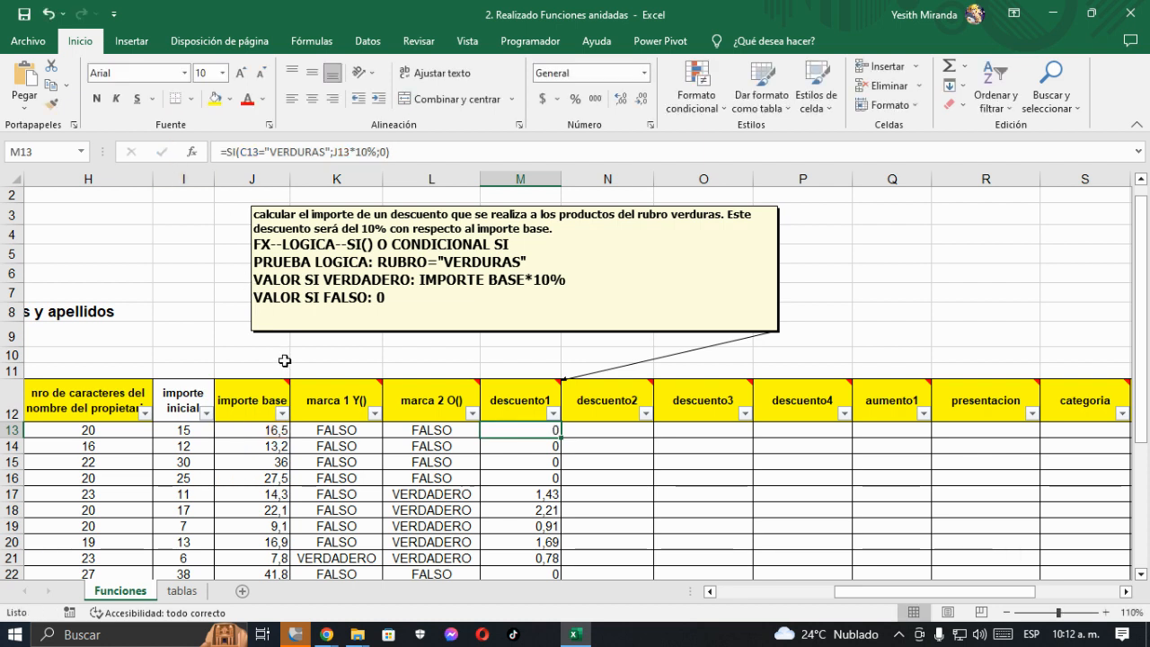
pyautogui.click(269, 320)
pyautogui.hotkey('ctrl', 'v')
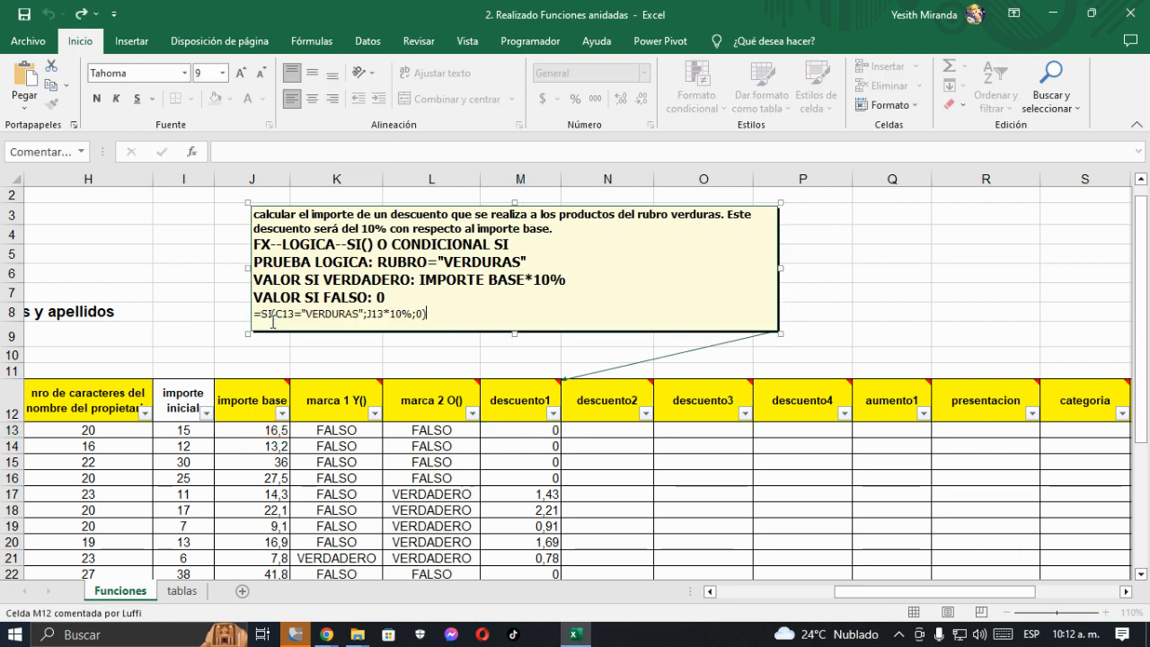
# - Make the pasted formula line in the descuento1 comment bold and enlarge its font
pyautogui.hotkey('shift', 'Home')
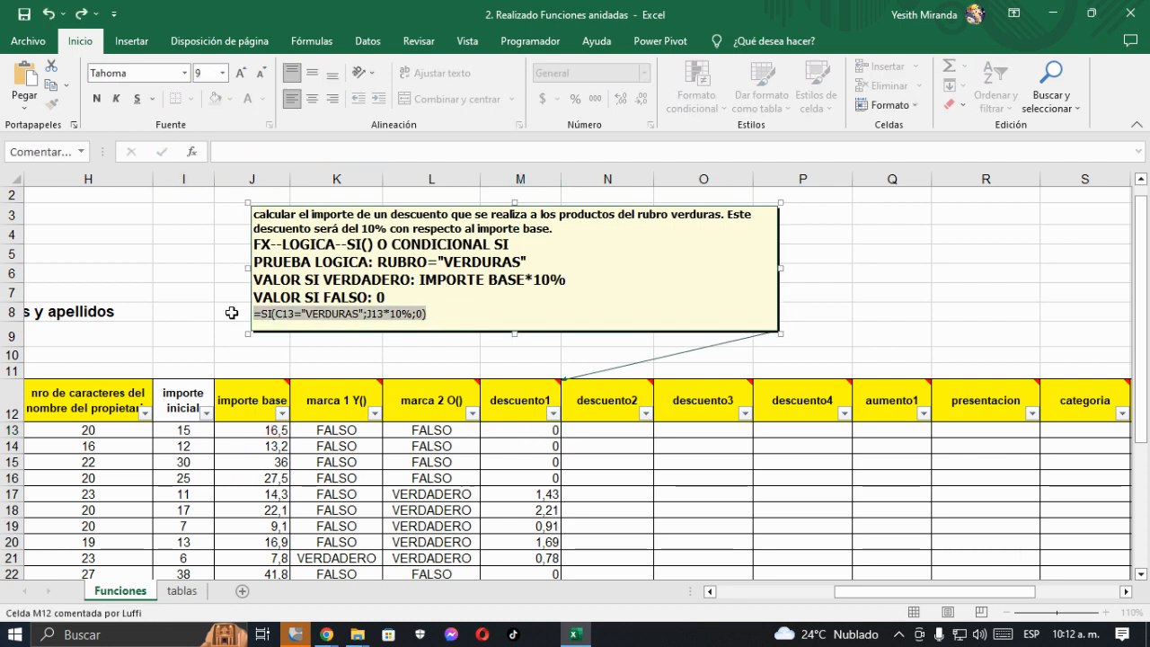
pyautogui.click(241, 74)
pyautogui.click(240, 74)
pyautogui.click(240, 74)
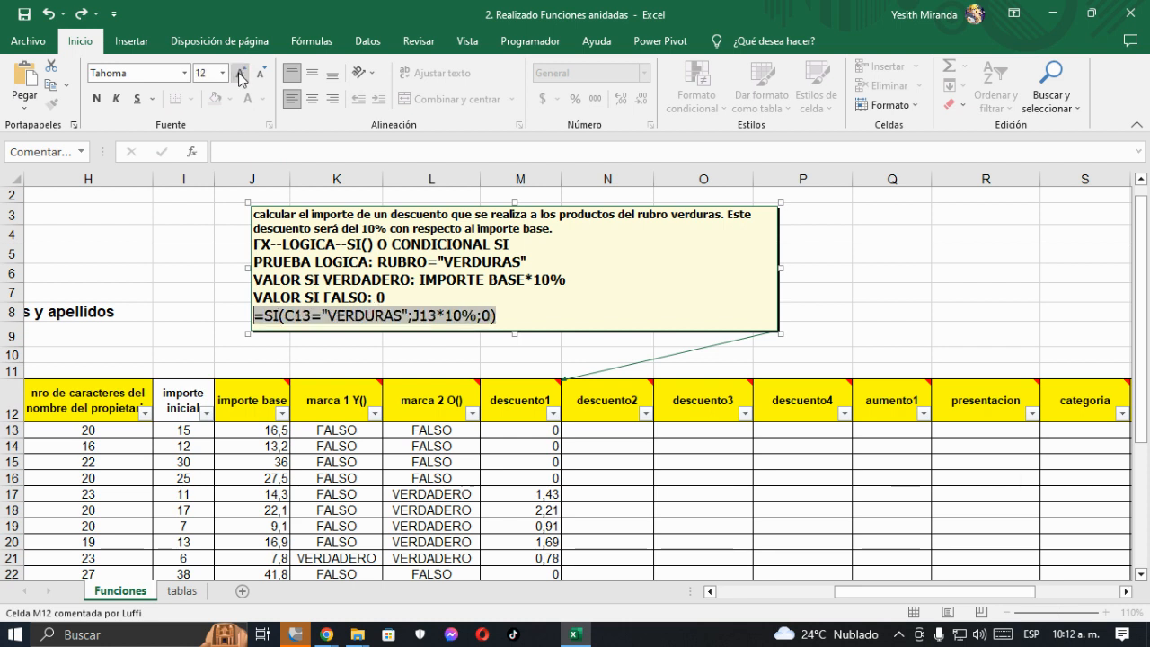
pyautogui.click(98, 103)
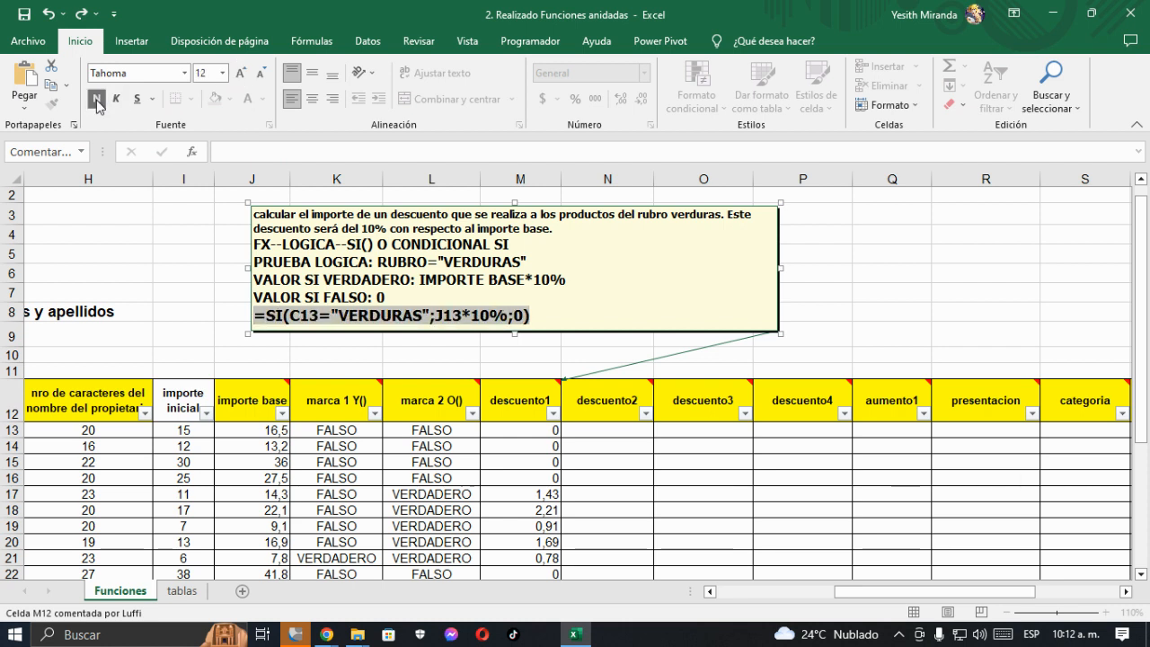
pyautogui.click(241, 74)
# - Move the descuento1 comment sideways so it sits above columns H to M
pyautogui.click(594, 402)
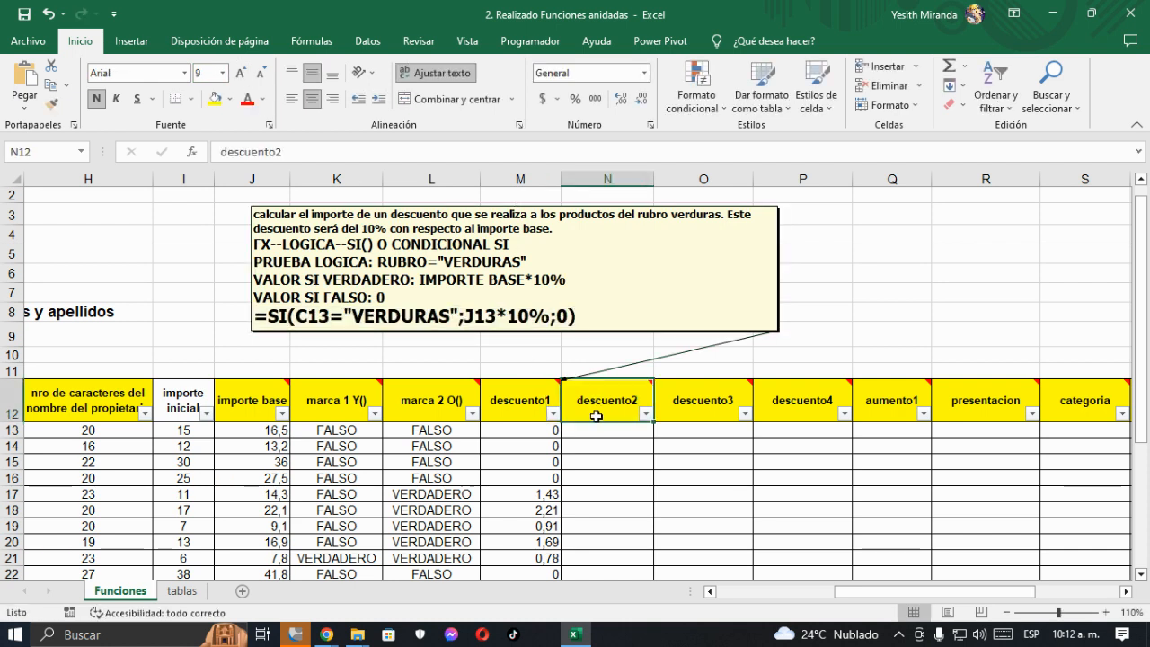
pyautogui.moveTo(615, 334); pyautogui.dragTo(406, 339)
pyautogui.moveTo(399, 339); pyautogui.dragTo(393, 339)
# - Keep the descuento2 comment displayed and place it, enlarged, beside the descuento1 comment
pyautogui.click(619, 404)
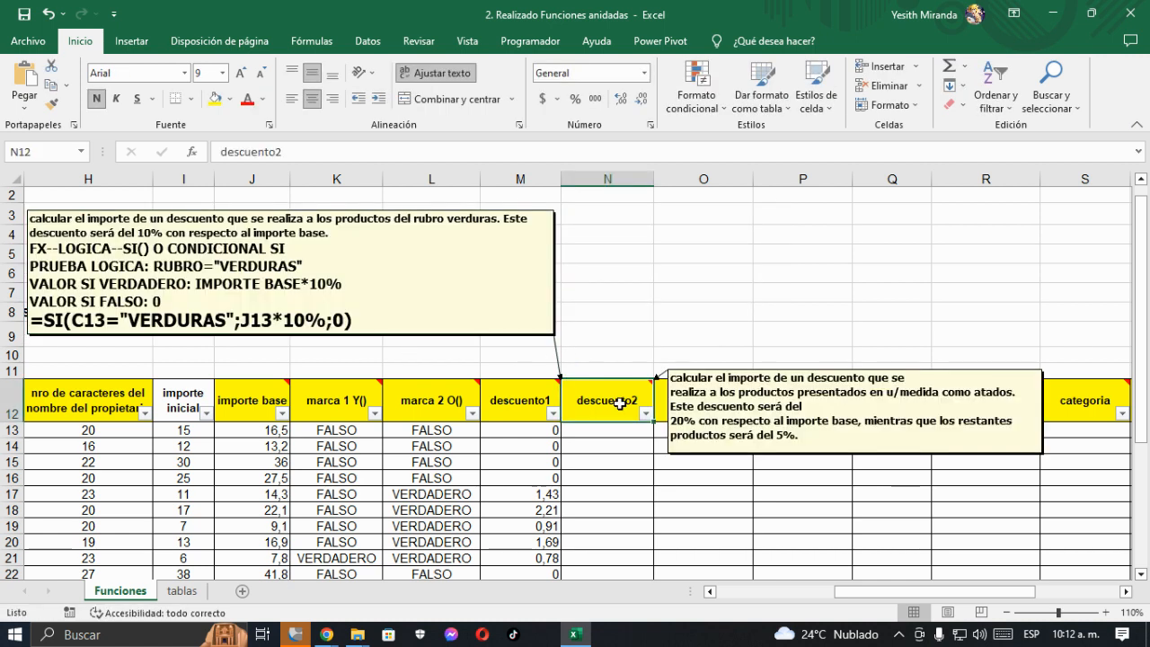
pyautogui.rightClick(620, 404)
pyautogui.click(695, 523)
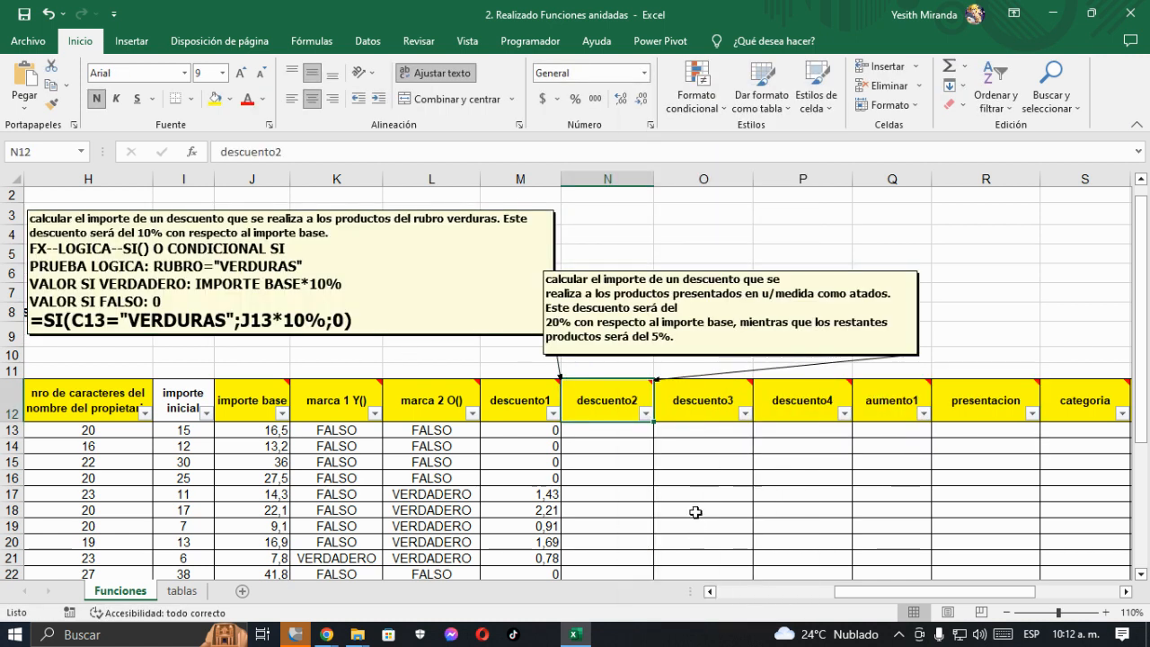
pyautogui.click(627, 269)
pyautogui.moveTo(627, 268); pyautogui.dragTo(644, 208)
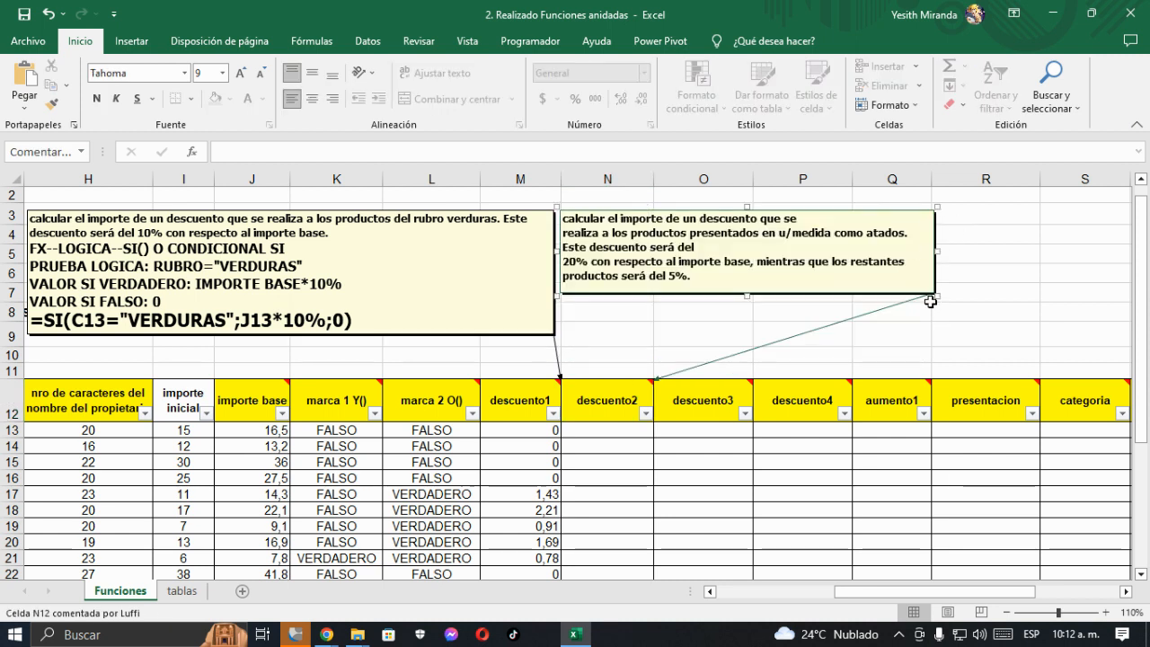
pyautogui.moveTo(937, 295); pyautogui.dragTo(1073, 341)
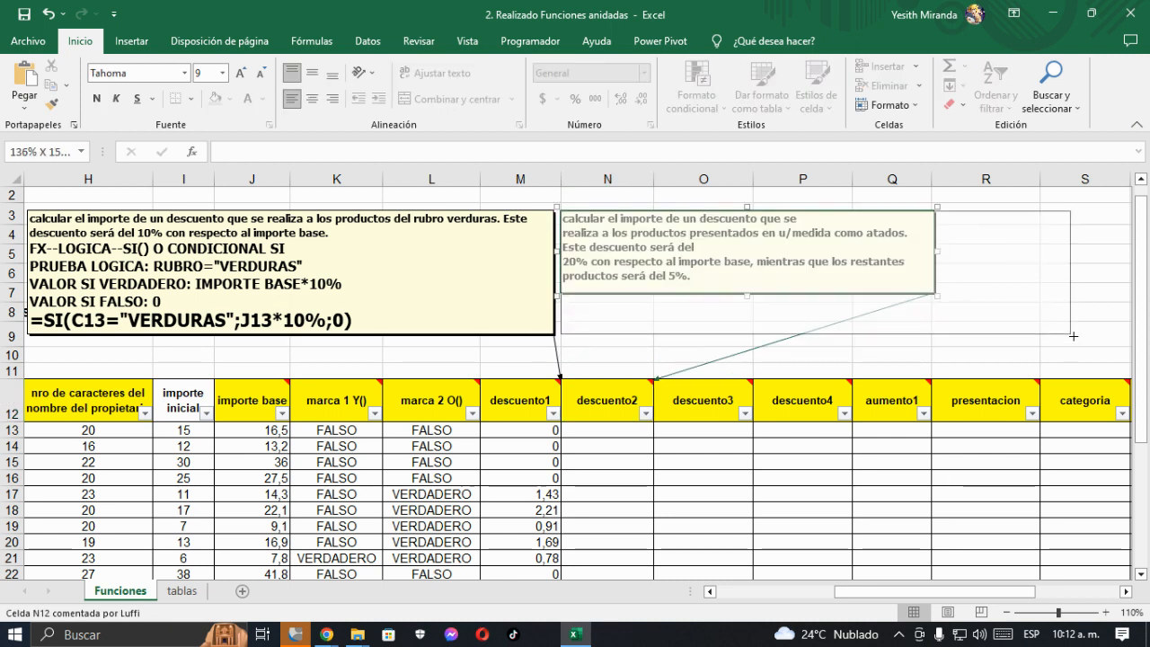
# - Remove the stray line breaks after "que se" and "Este descuento será del" in the descuento2 comment
pyautogui.click(806, 220)
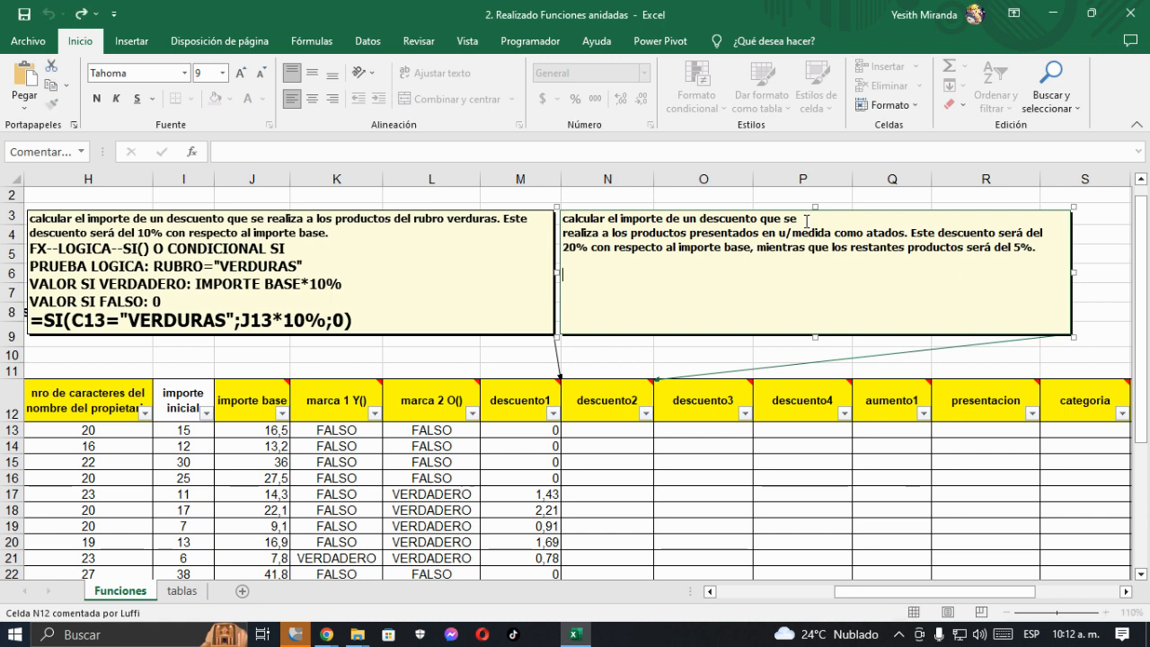
pyautogui.press('Delete')
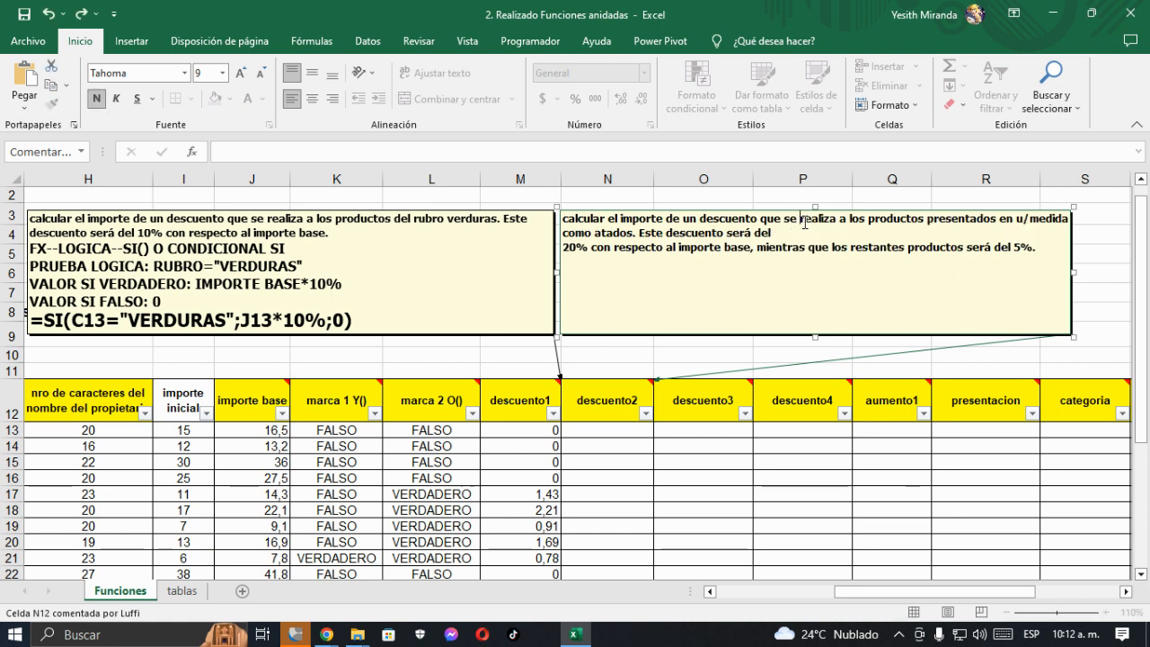
pyautogui.press('Delete')
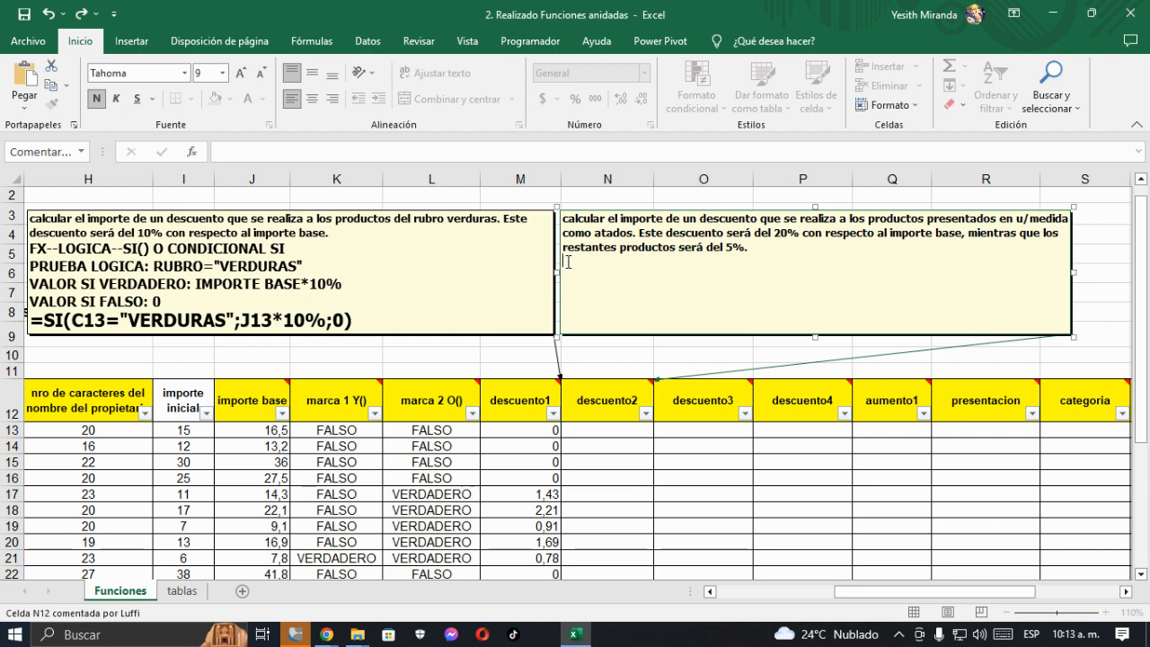
# - Add the lines "PRUEBA LOGICA:", "VALOR SI VERDADERO:" and "VALOR SI FALSO:" below the descuento2 comment's description
pyautogui.write('RUEBA LOGICA:')
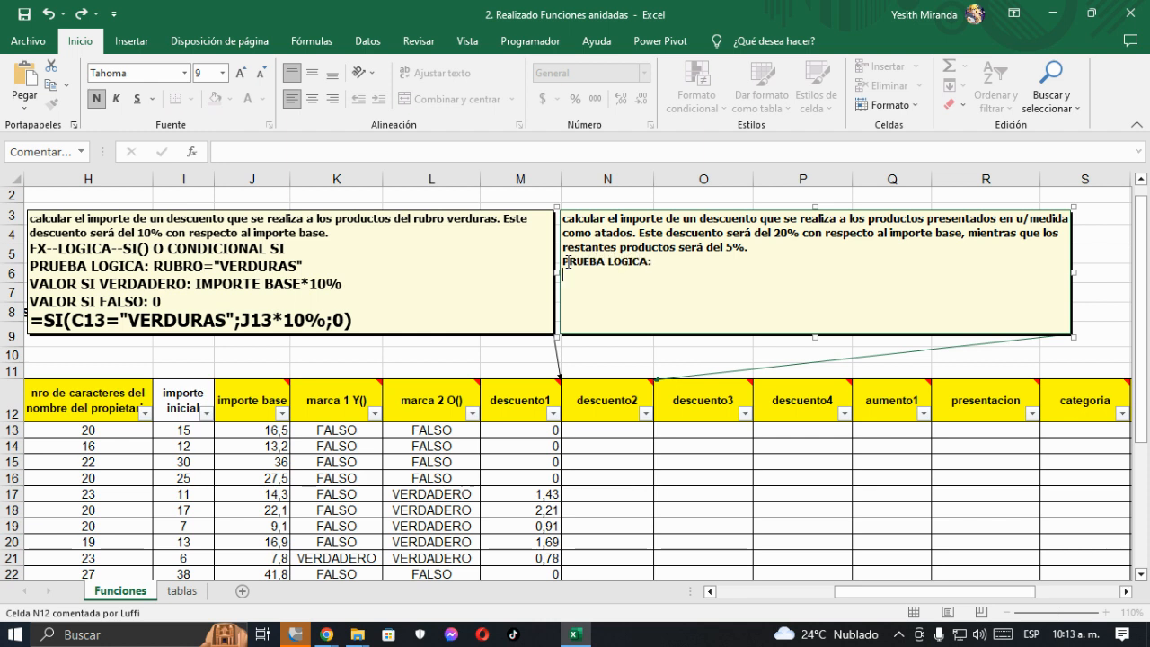
pyautogui.press('Return')
pyautogui.write('VALOR SI VERDADERO')
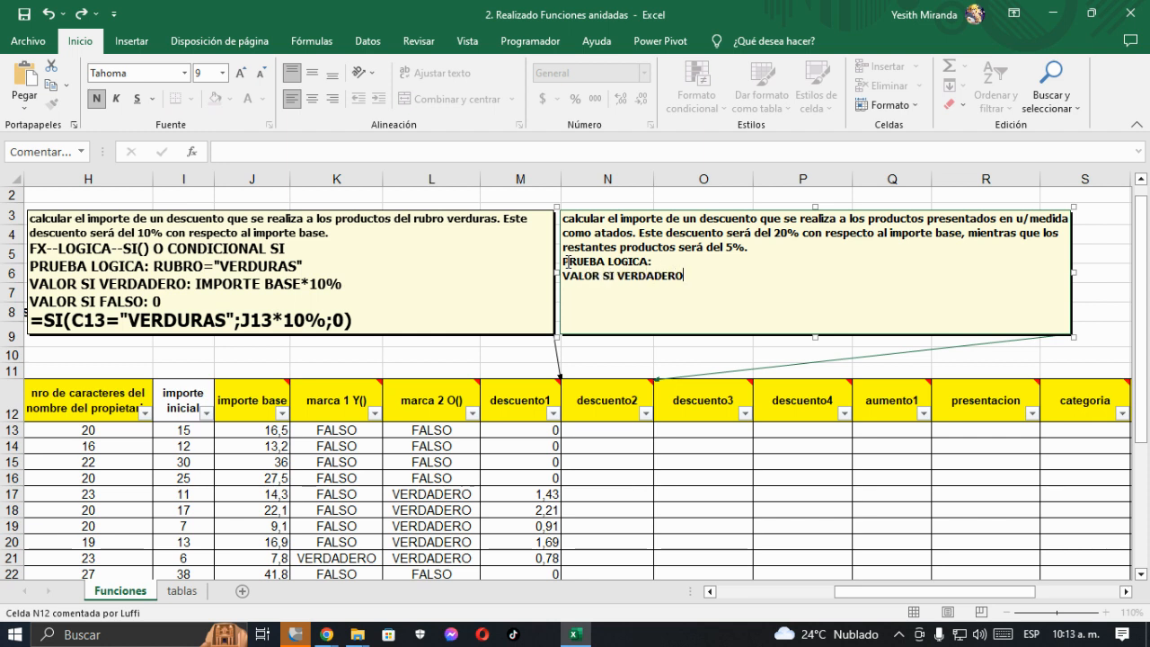
pyautogui.write(': VALOR SI FALSO:')
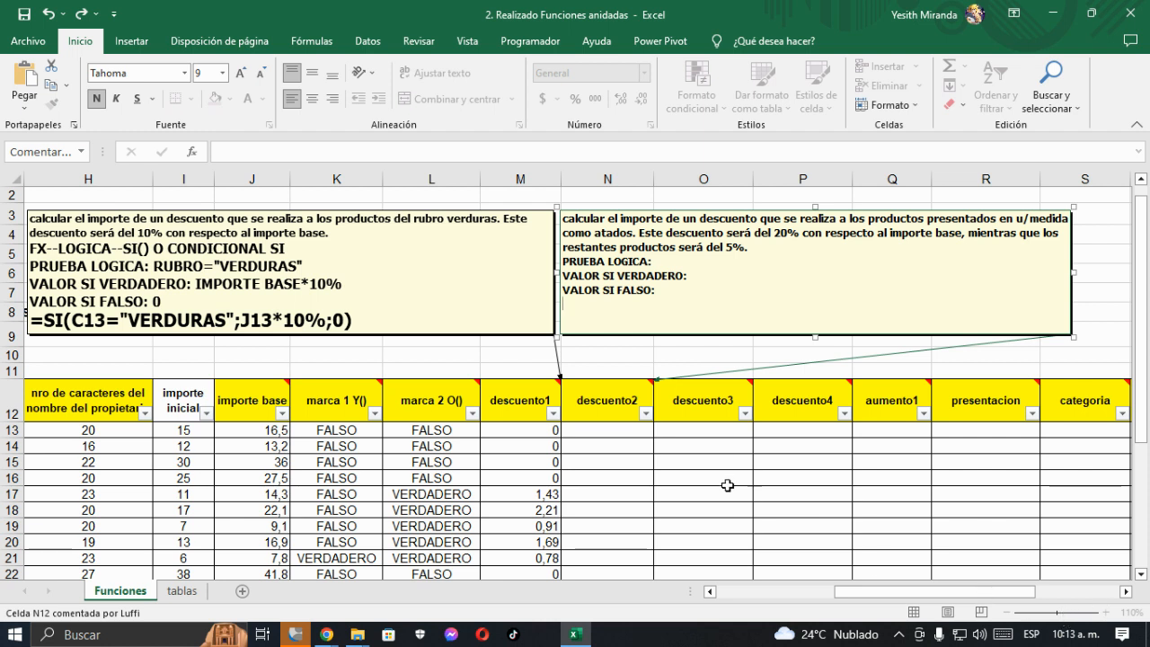
pyautogui.click(683, 443)
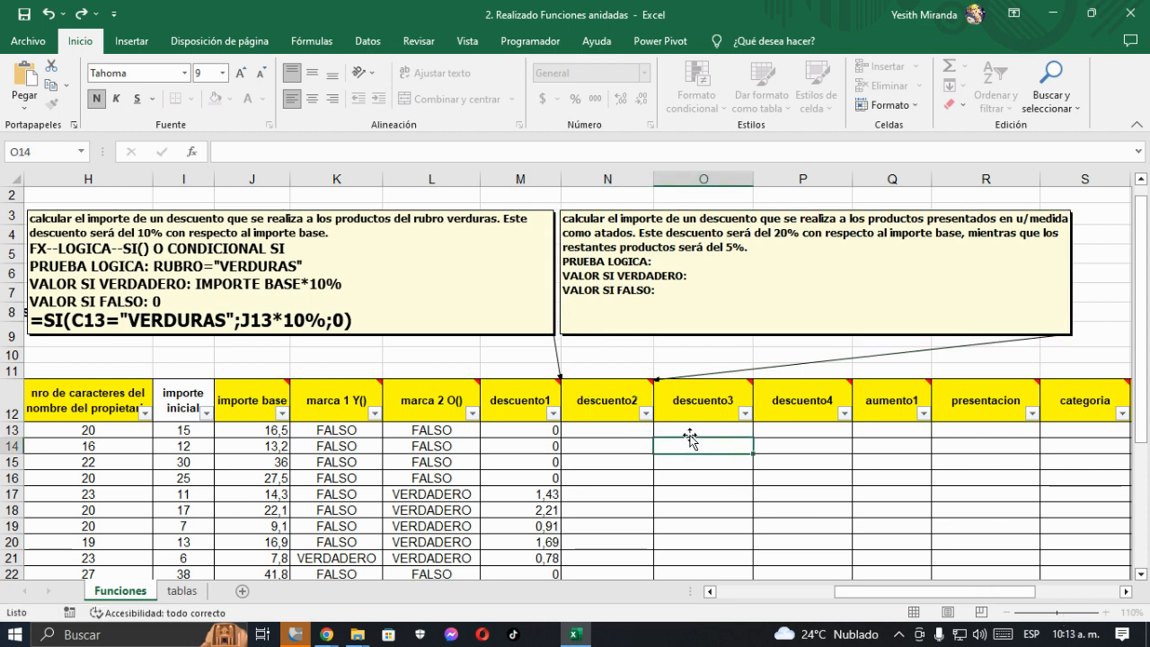
# - Complete the PRUEBA LOGICA line of the descuento2 comment with U/MEDIDA="ATADOS"
pyautogui.click(1105, 612)
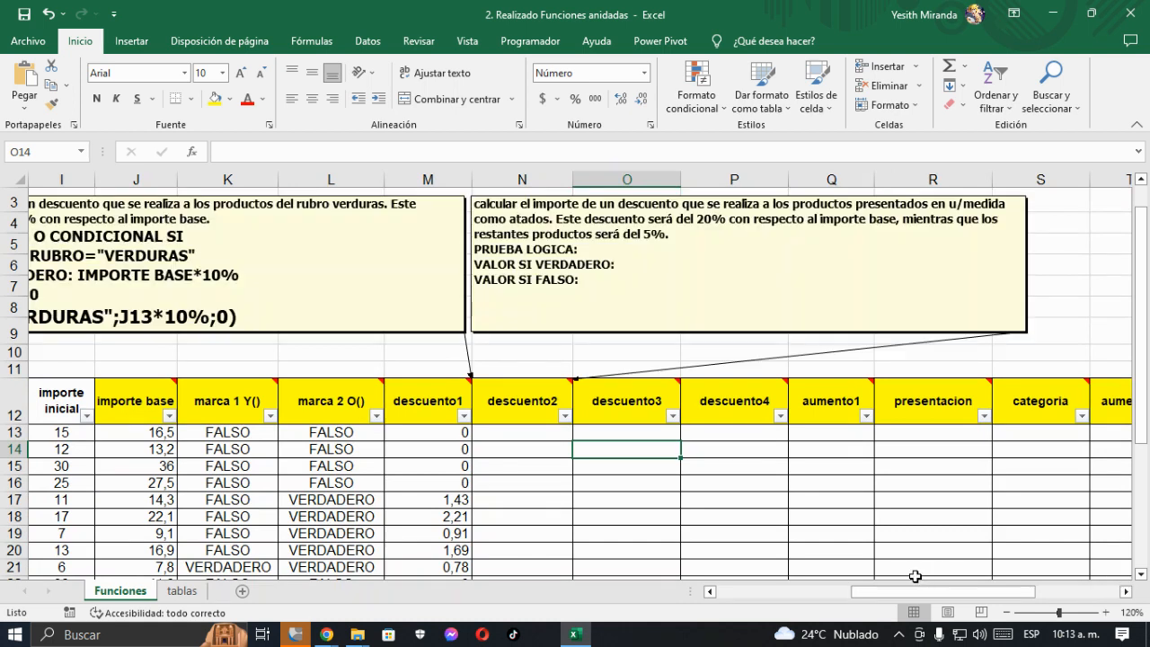
pyautogui.click(515, 432)
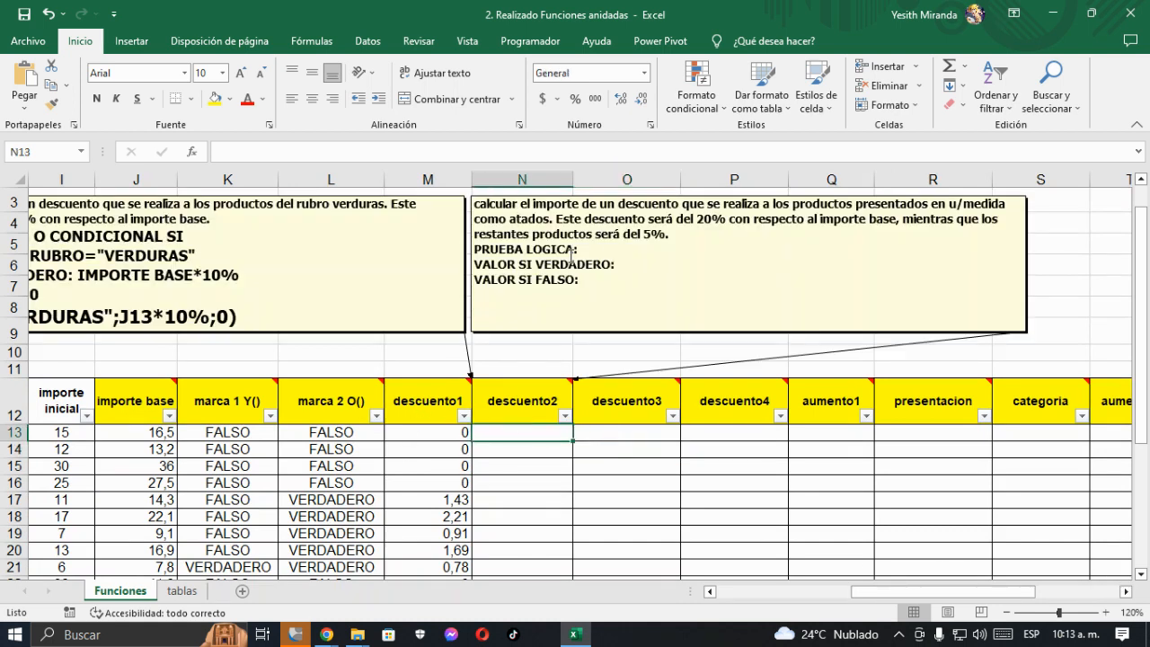
pyautogui.click(600, 250)
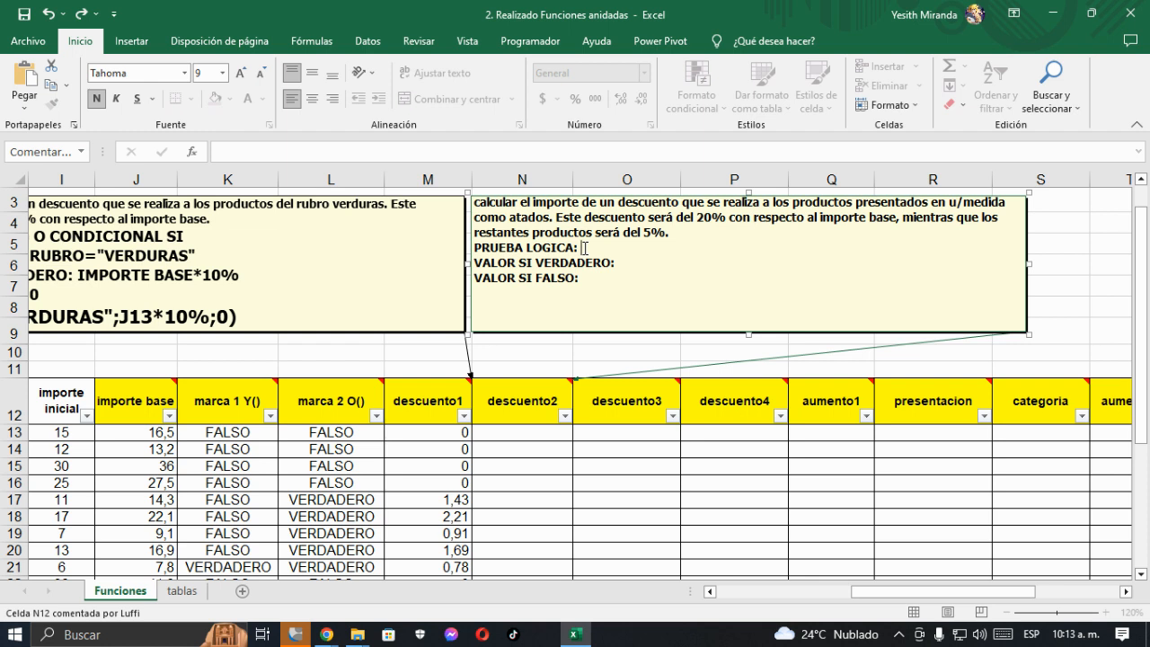
pyautogui.write('/MEDIDA="ATADOS"')
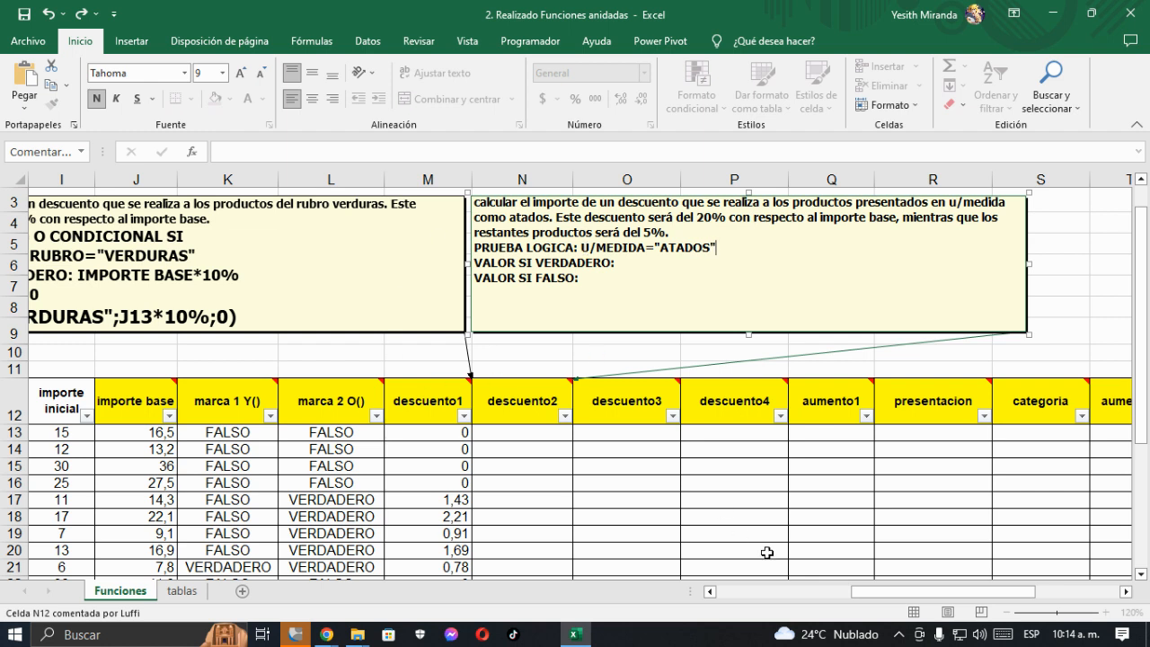
# - Check how the bundle unit is spelled in the u/medida column of the table
pyautogui.moveTo(894, 590); pyautogui.dragTo(651, 584)
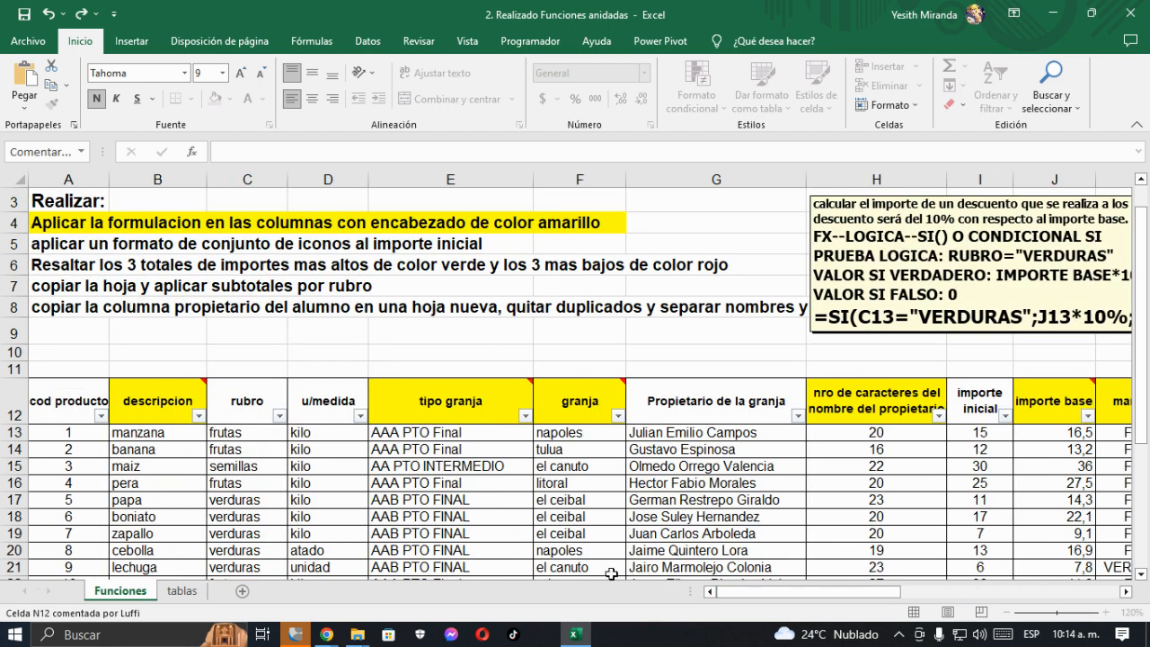
pyautogui.scroll(-2, 277, 471)
pyautogui.scroll(-1, 277, 471)
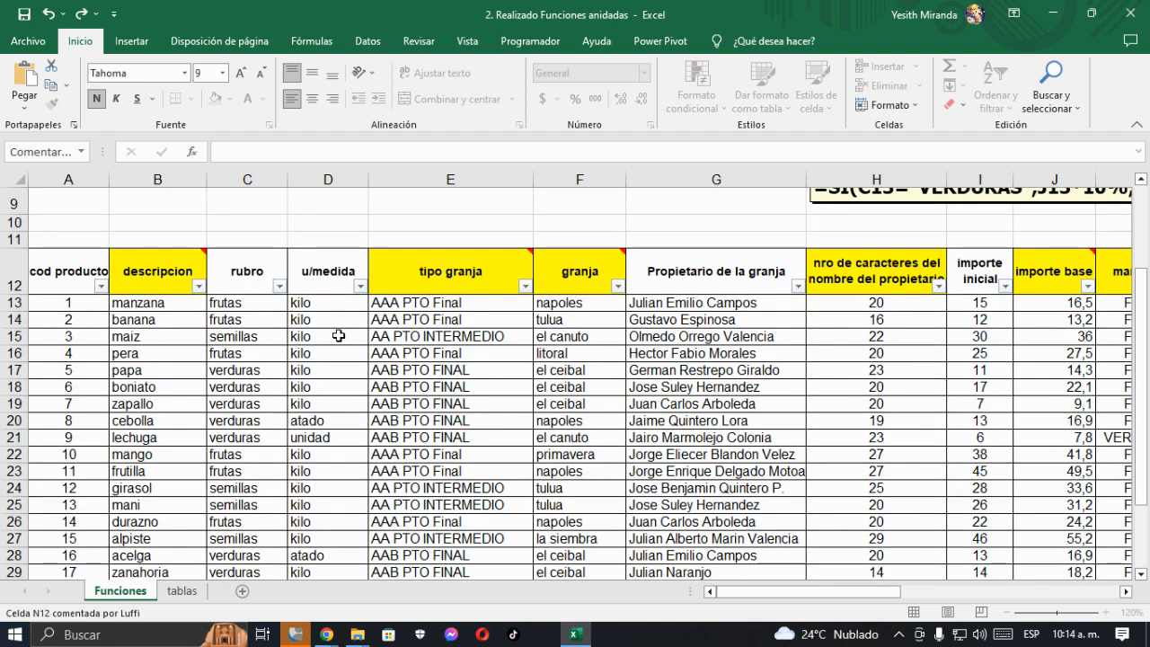
pyautogui.click(331, 422)
pyautogui.scroll(-2, 368, 440)
pyautogui.scroll(3, 367, 377)
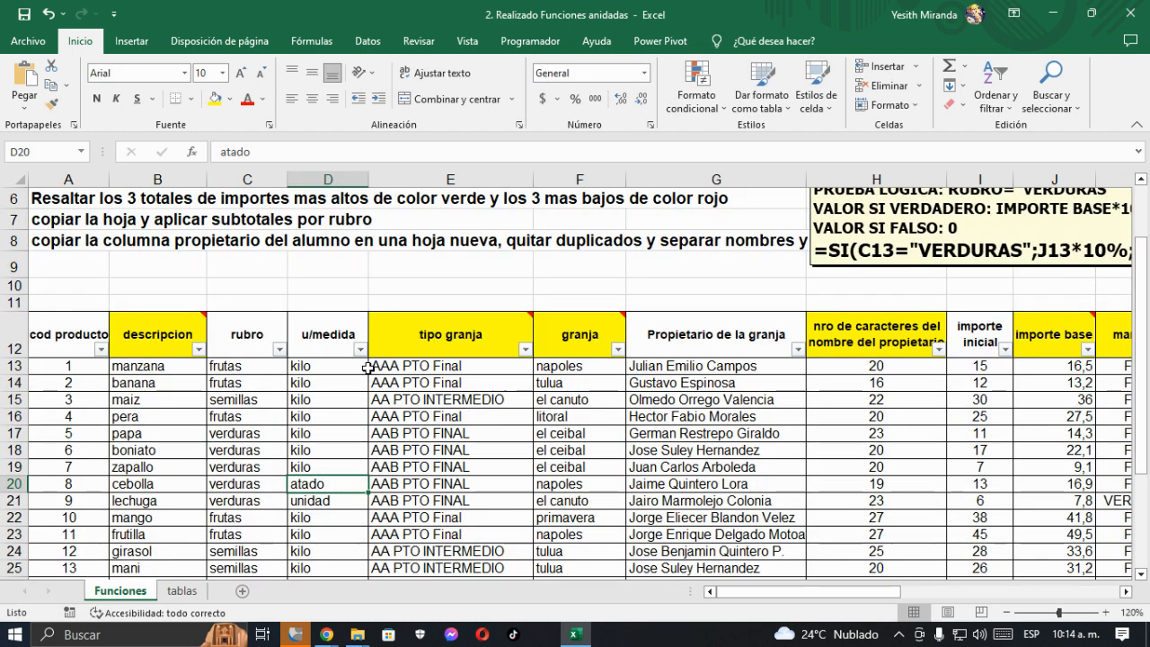
# - Correct "ATADOS" to "ATADO" in the PRUEBA LOGICA line of the descuento2 comment
pyautogui.click(447, 346)
pyautogui.press('Right')
pyautogui.press('Right')
pyautogui.press('Right')
pyautogui.press('Right')
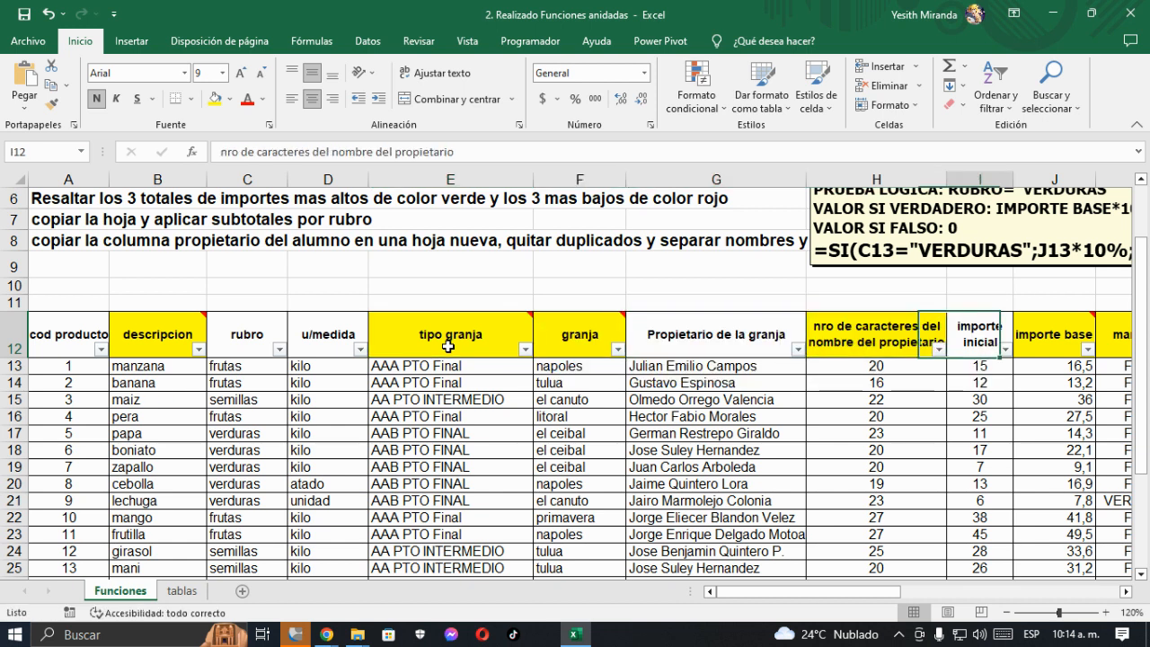
pyautogui.press('Right')
pyautogui.press('Right')
pyautogui.press('Right')
pyautogui.press('Right')
pyautogui.press('Right')
pyautogui.press('Right')
pyautogui.press('Right')
pyautogui.press('Right')
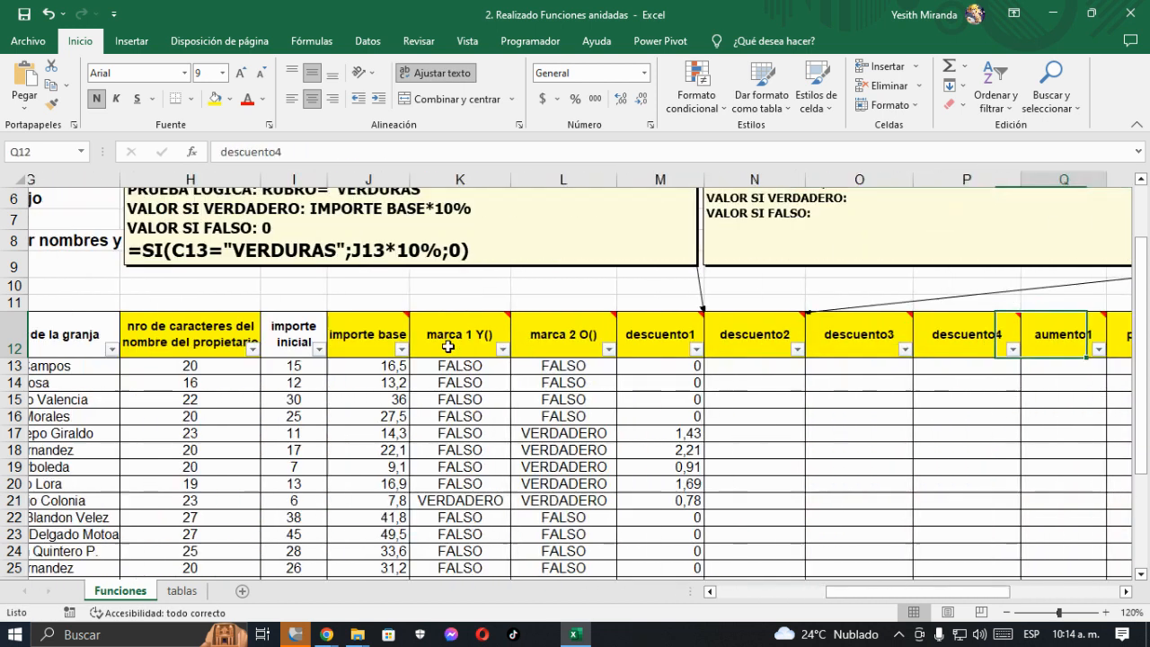
pyautogui.scroll(2, 539, 355)
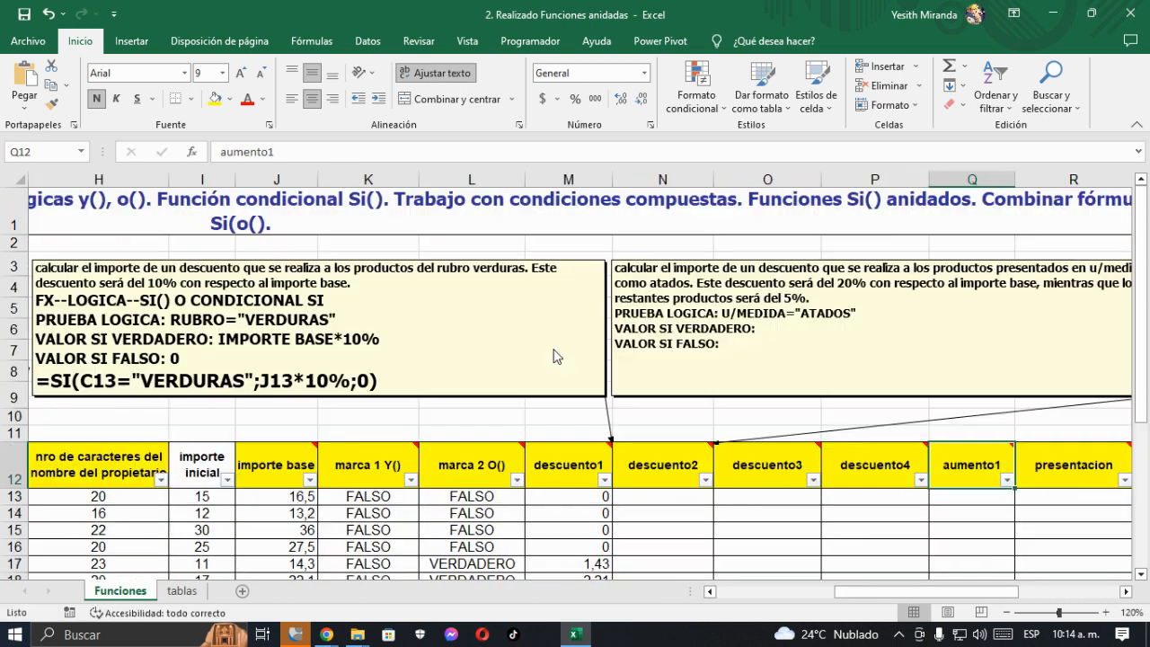
pyautogui.click(841, 314)
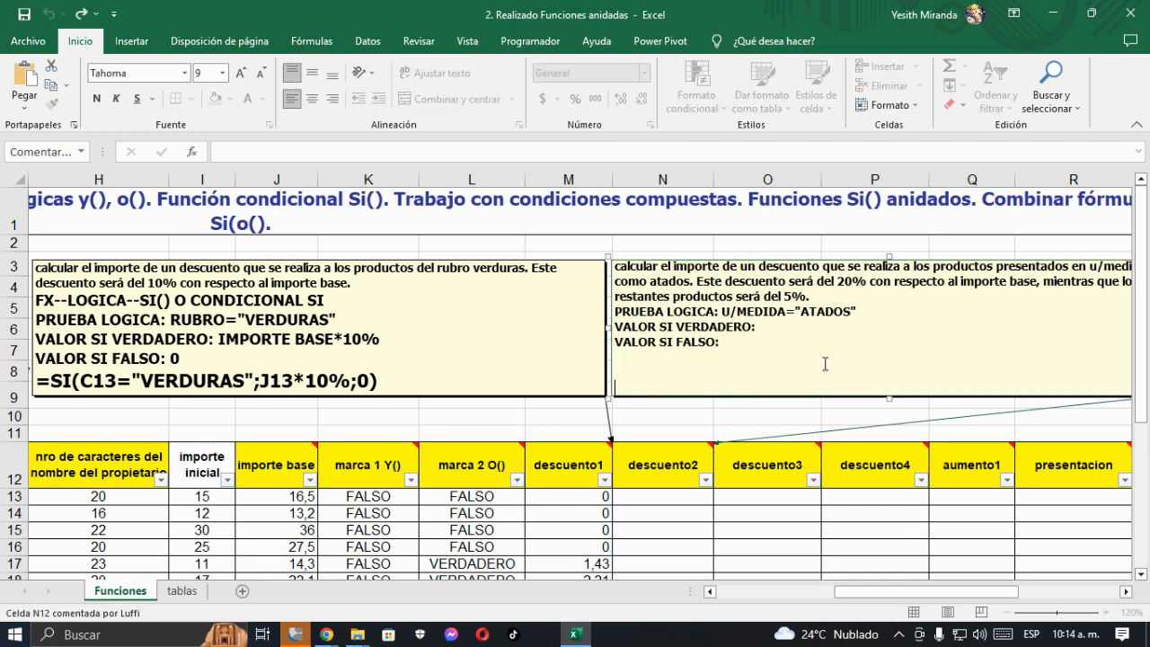
pyautogui.press('BackSpace')
pyautogui.moveTo(1006, 592); pyautogui.dragTo(1031, 594)
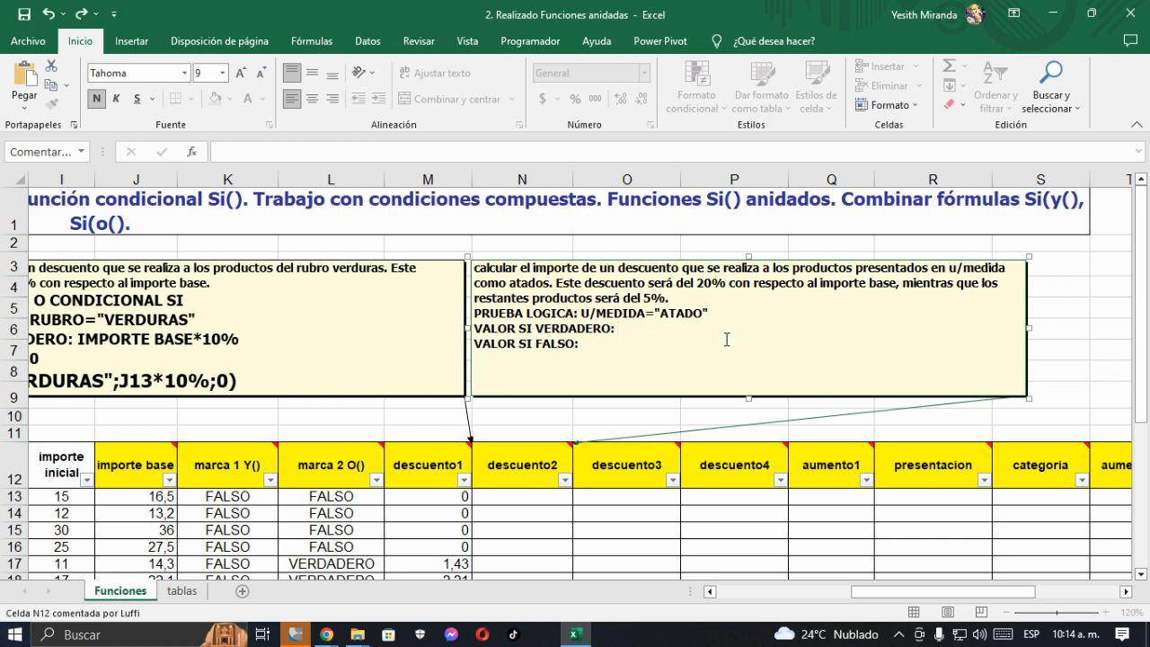
# - Complete the VALOR SI VERDADERO line of the descuento2 comment with IMPORTE BASE*20%
pyautogui.write('IMPORTE BASE*2')
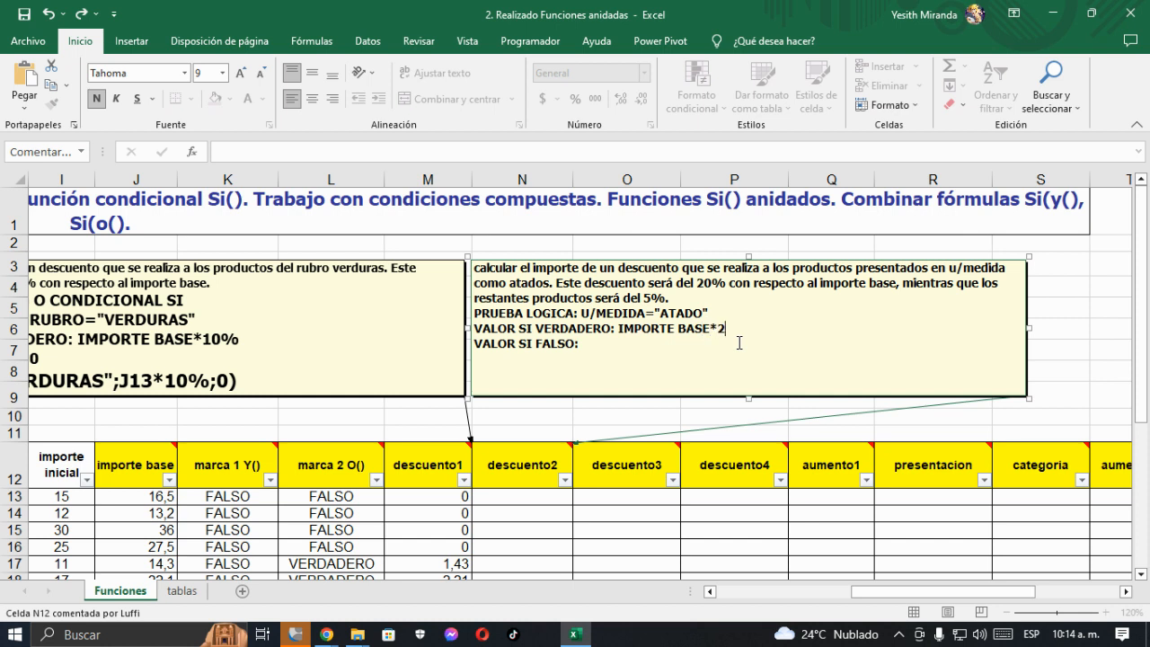
pyautogui.write('0% VALOR')
pyautogui.write(' S')
pyautogui.write('I FALSO: IMPORTE BA')
pyautogui.write('SE')
pyautogui.write('*')
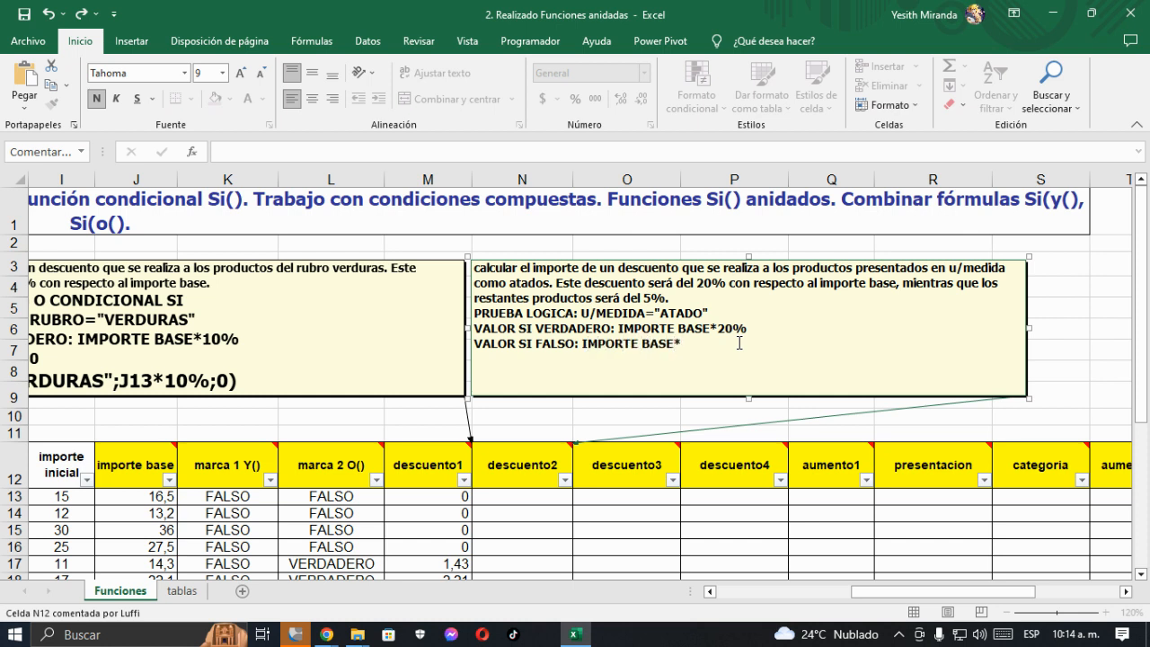
pyautogui.write('5%')
# - Complete the VALOR SI FALSO line of the descuento2 comment with IMPORTE BASE*5% and start a new line below it
pyautogui.press('Up')
pyautogui.press('Up')
pyautogui.press('Down')
pyautogui.press('Down')
pyautogui.press('Return')
# - Insert the logical function SI in the first descuento2 cell, N13, and move its arguments dialog clear of the comment's outline
pyautogui.scroll(-1, 539, 431)
pyautogui.scroll(-2, 528, 416)
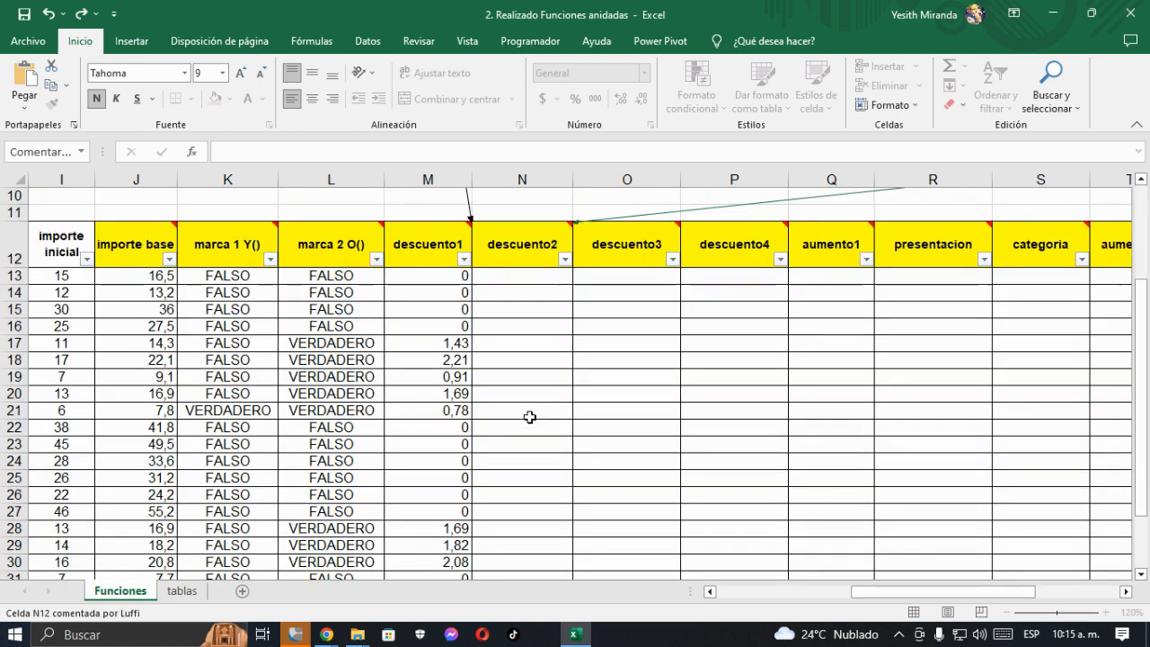
pyautogui.scroll(1, 517, 291)
pyautogui.scroll(1, 516, 323)
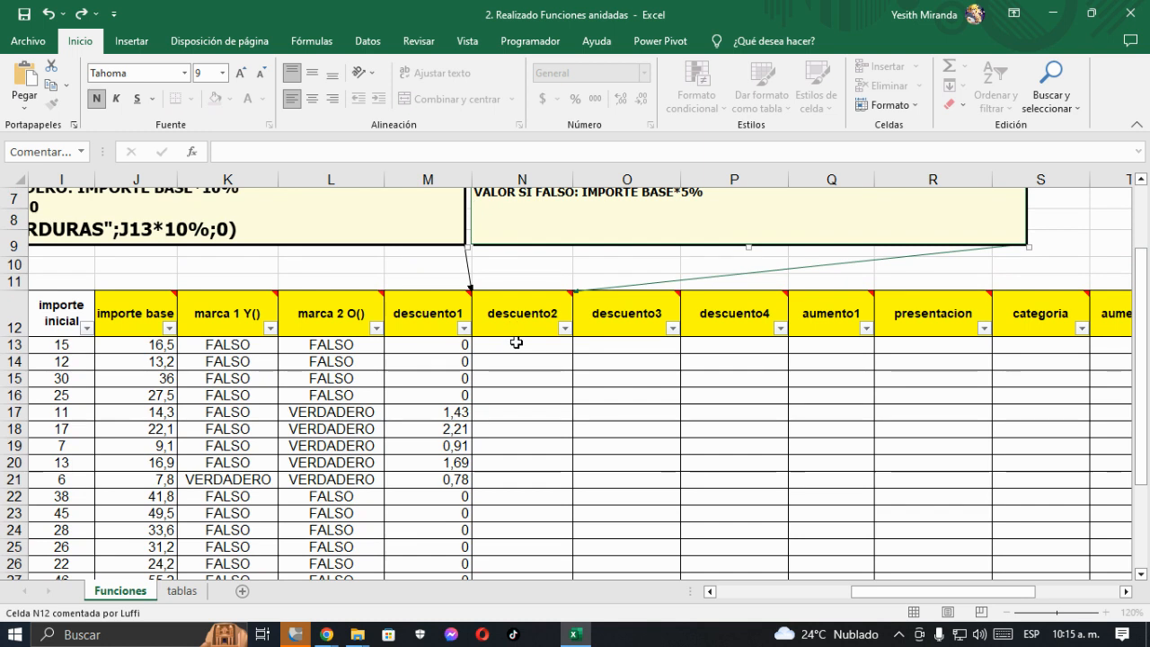
pyautogui.click(516, 336)
pyautogui.scroll(1, 519, 353)
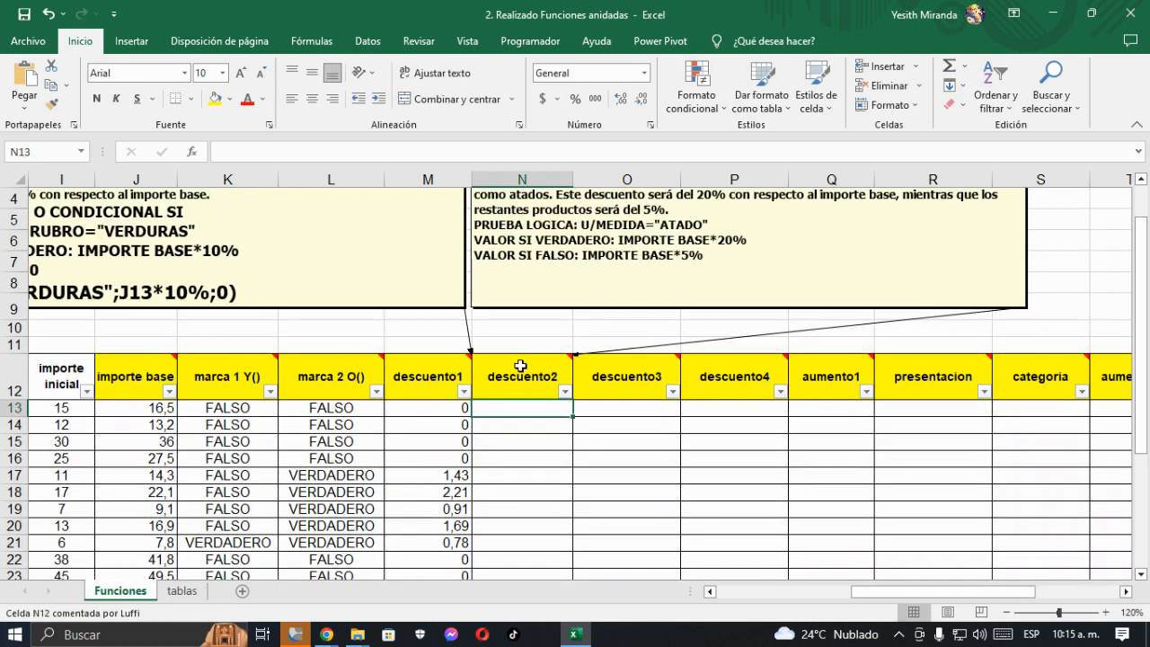
pyautogui.scroll(1, 521, 359)
pyautogui.click(191, 153)
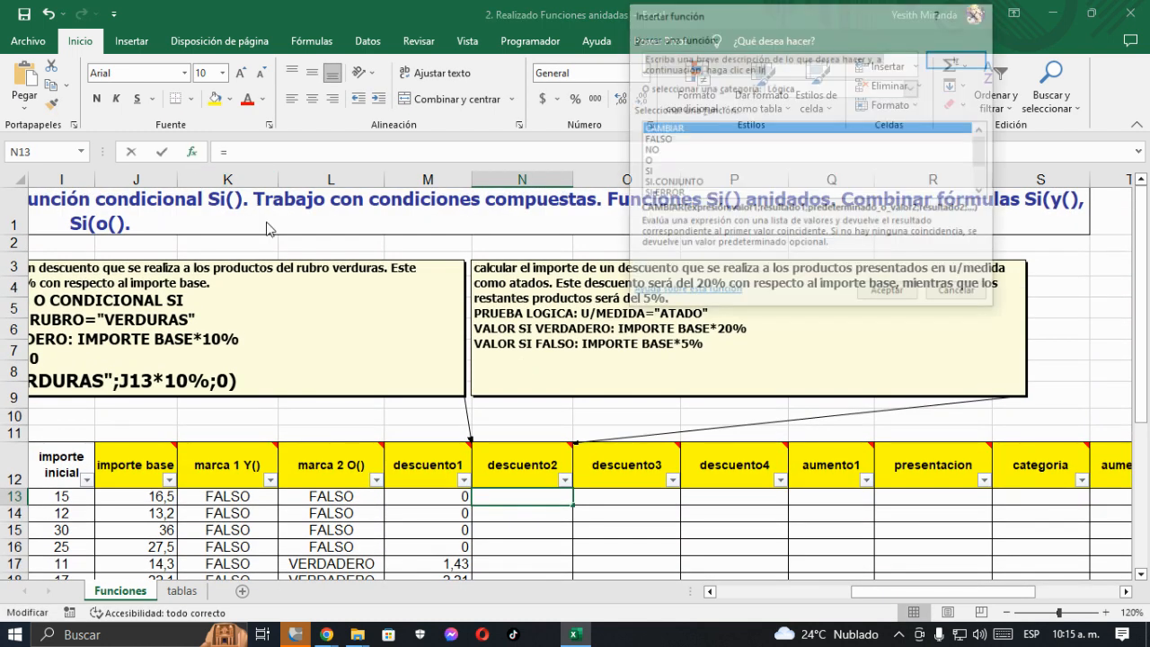
pyautogui.click(645, 172)
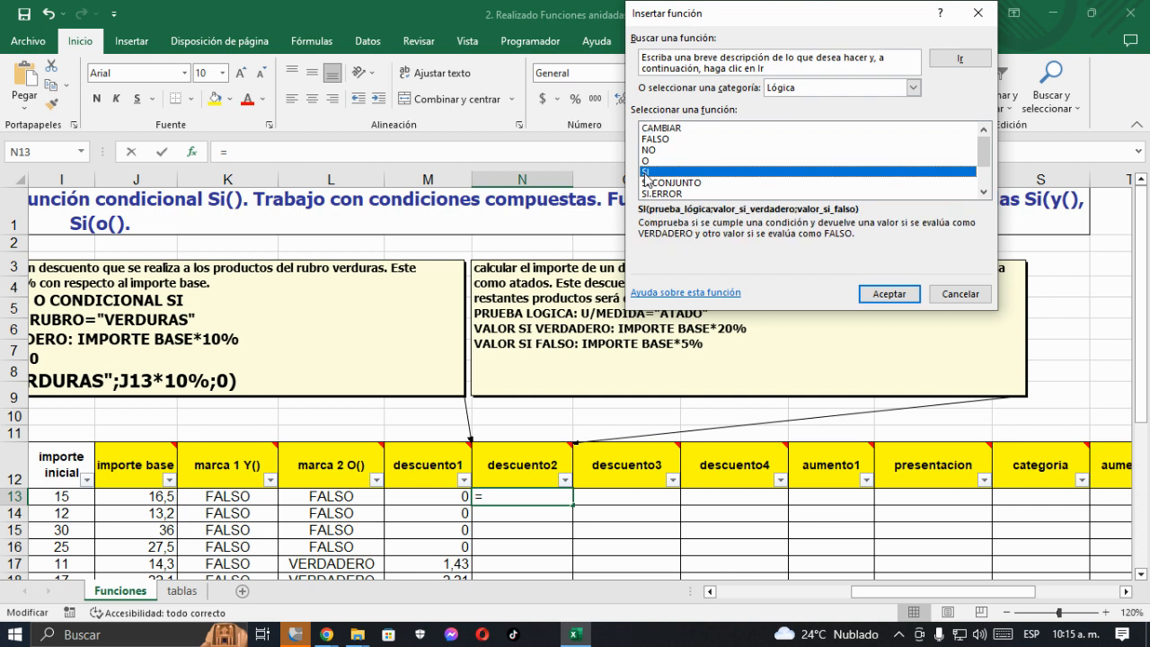
pyautogui.click(876, 295)
pyautogui.moveTo(601, 211); pyautogui.dragTo(805, 355)
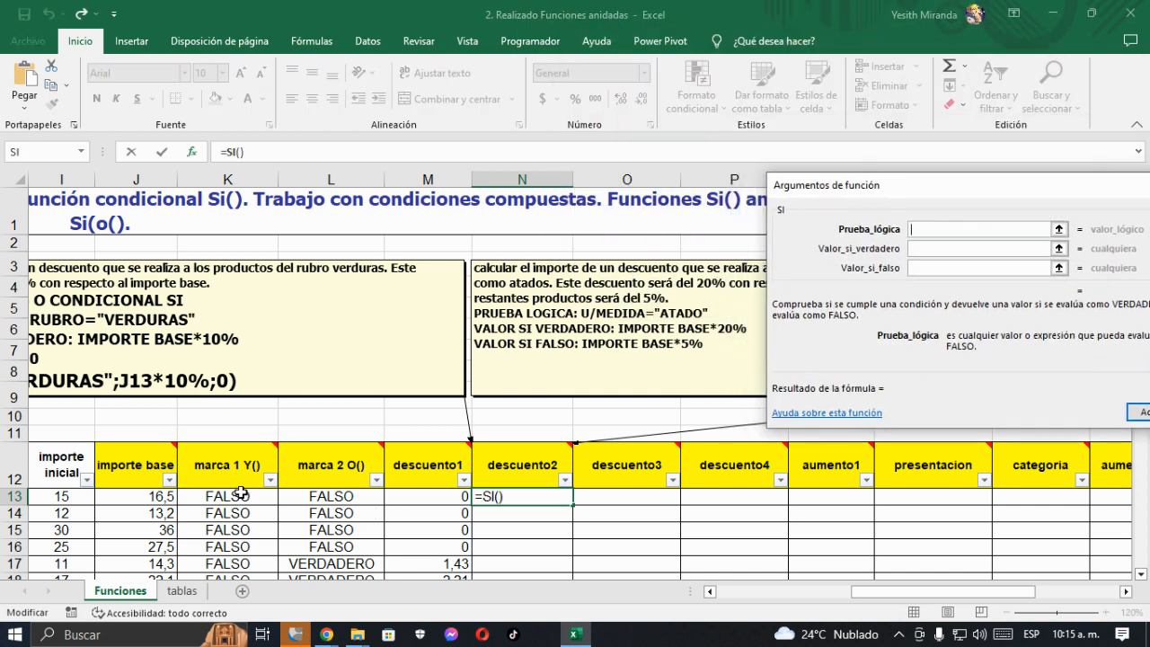
# - Set the SI function's logical test to D13="ATADO", referencing the product's u/medida cell
pyautogui.click(61, 496)
pyautogui.press('Left')
pyautogui.press('Left')
pyautogui.press('Left')
pyautogui.press('Left')
pyautogui.press('Left')
pyautogui.press('Left')
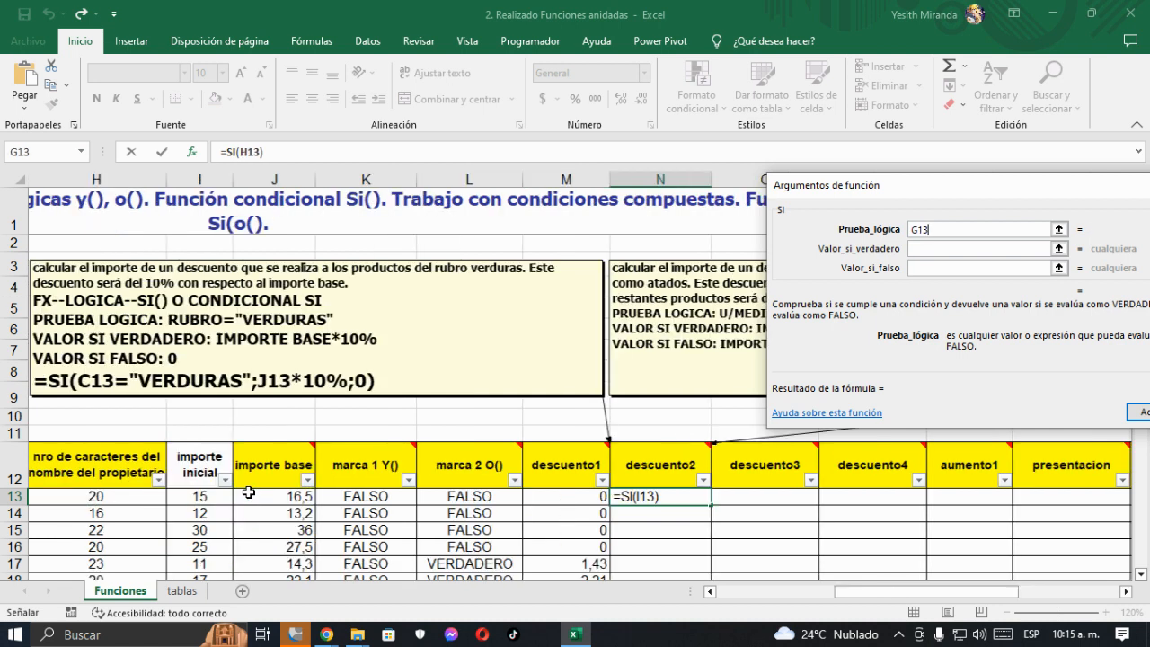
pyautogui.press('Left')
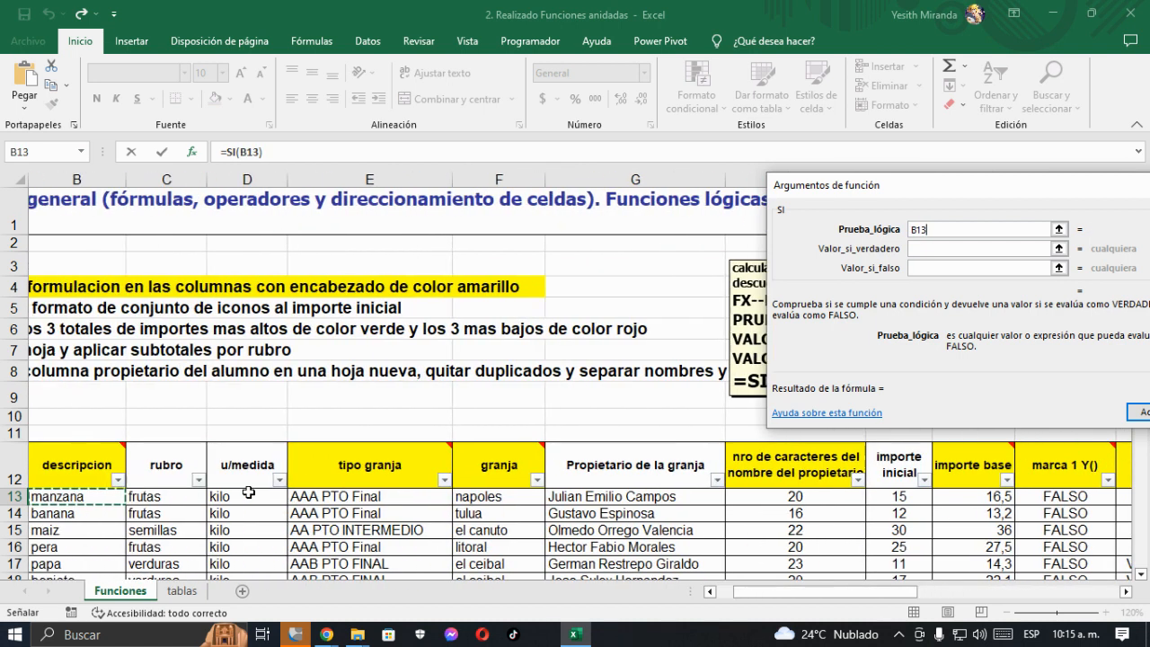
pyautogui.press('Right')
pyautogui.press('Right')
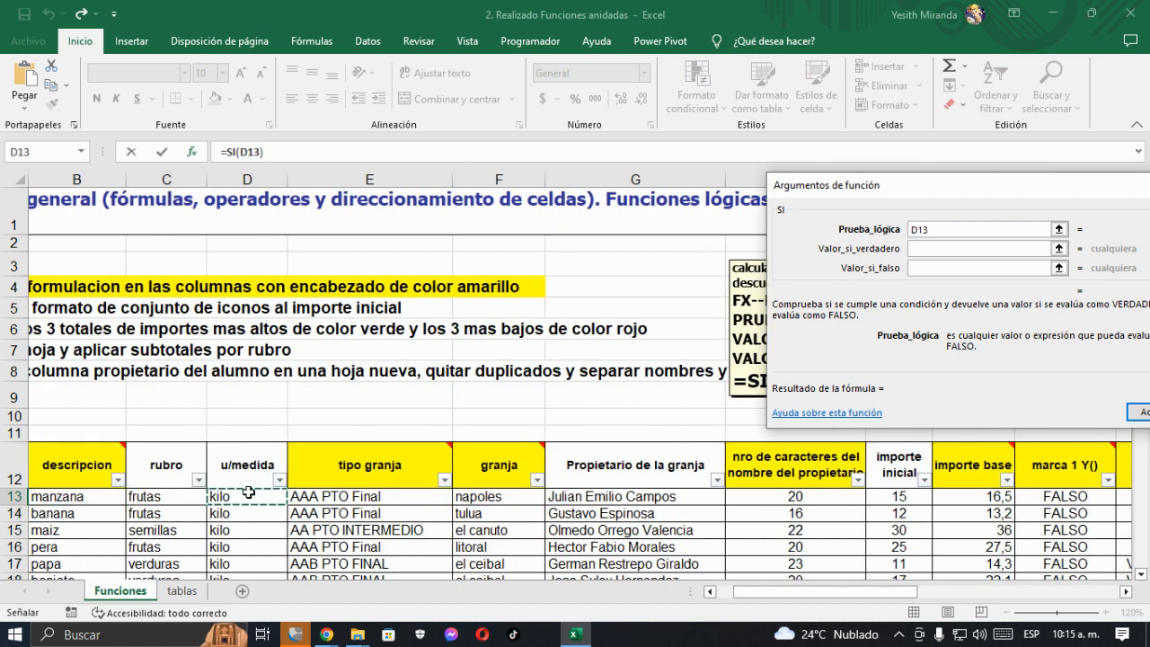
pyautogui.write('="')
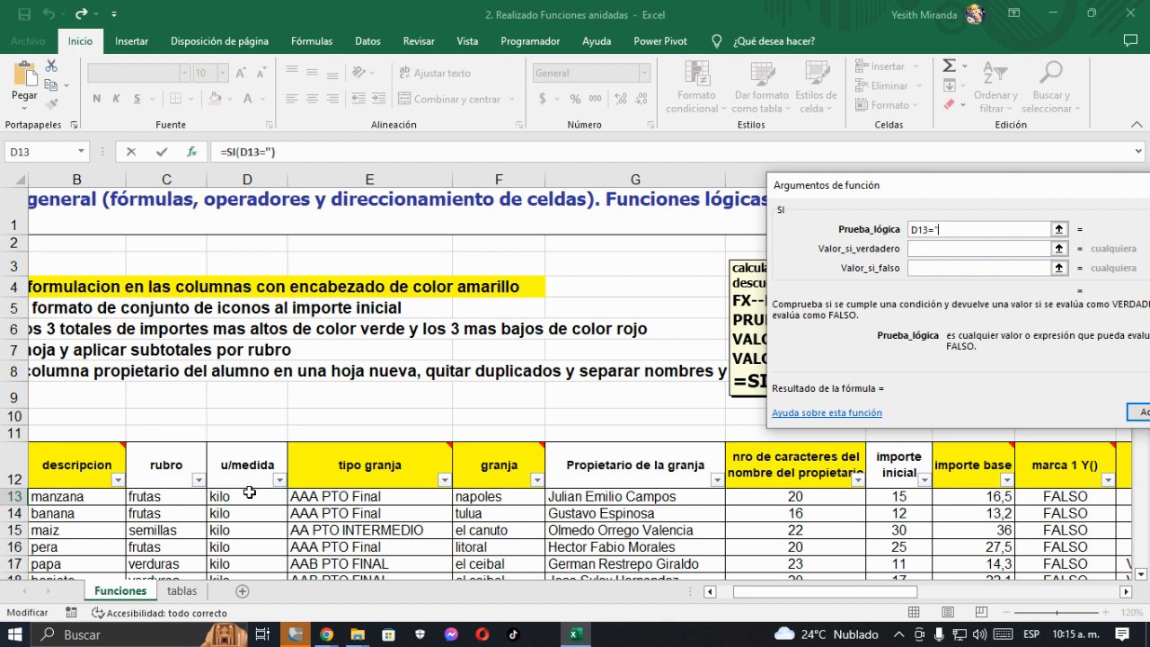
pyautogui.write('ATADO"')
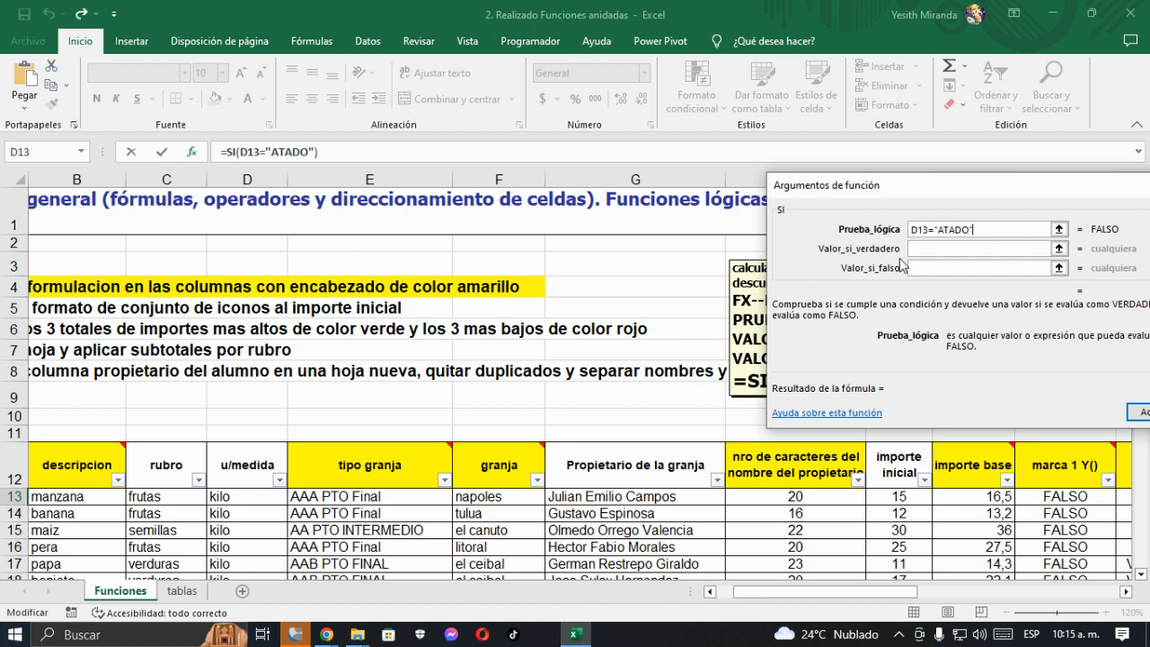
# - Set the SI function's value if true to J13*20%, referencing the product's importe base
pyautogui.click(933, 250)
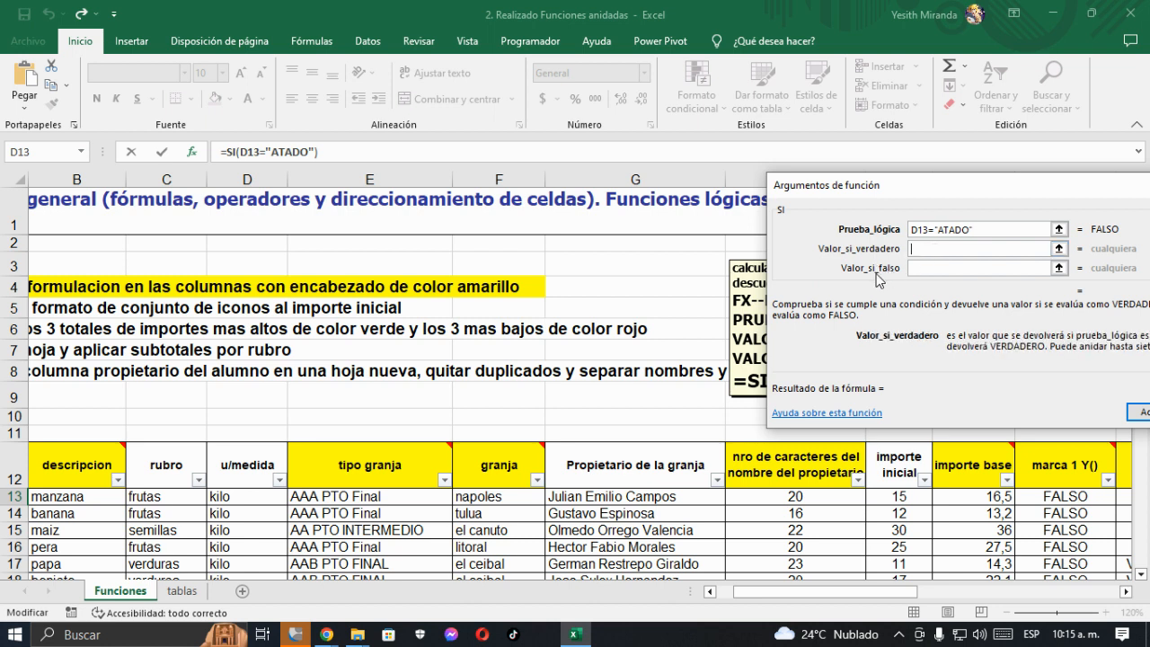
pyautogui.moveTo(845, 593); pyautogui.dragTo(969, 591)
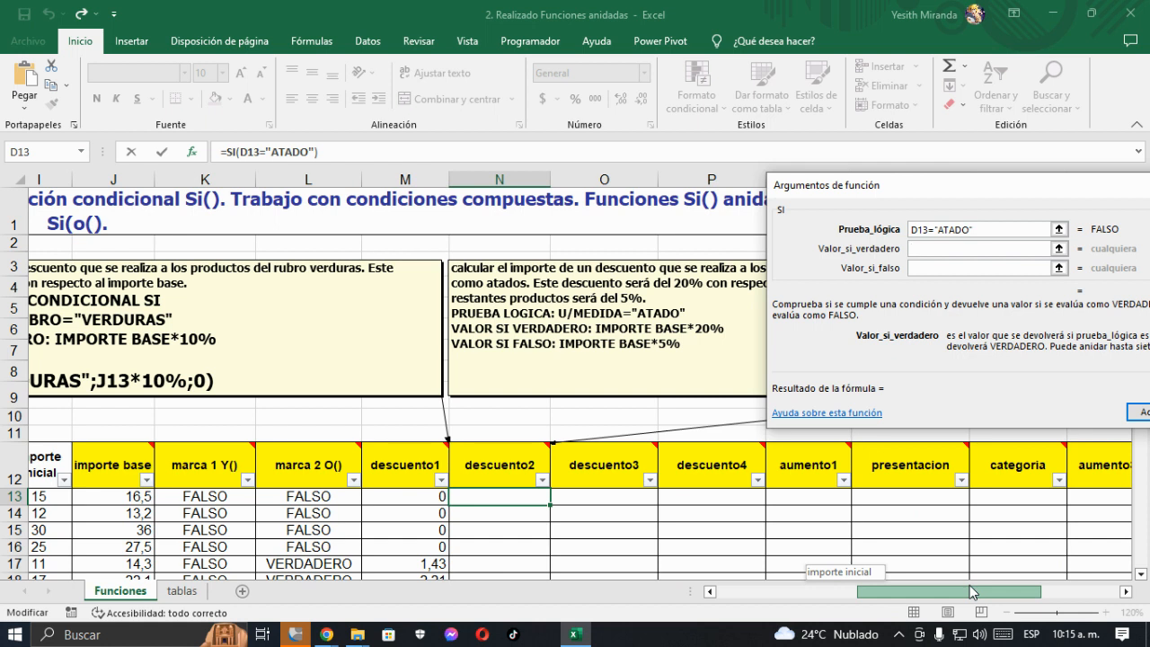
pyautogui.moveTo(970, 585); pyautogui.dragTo(964, 585)
pyautogui.click(149, 499)
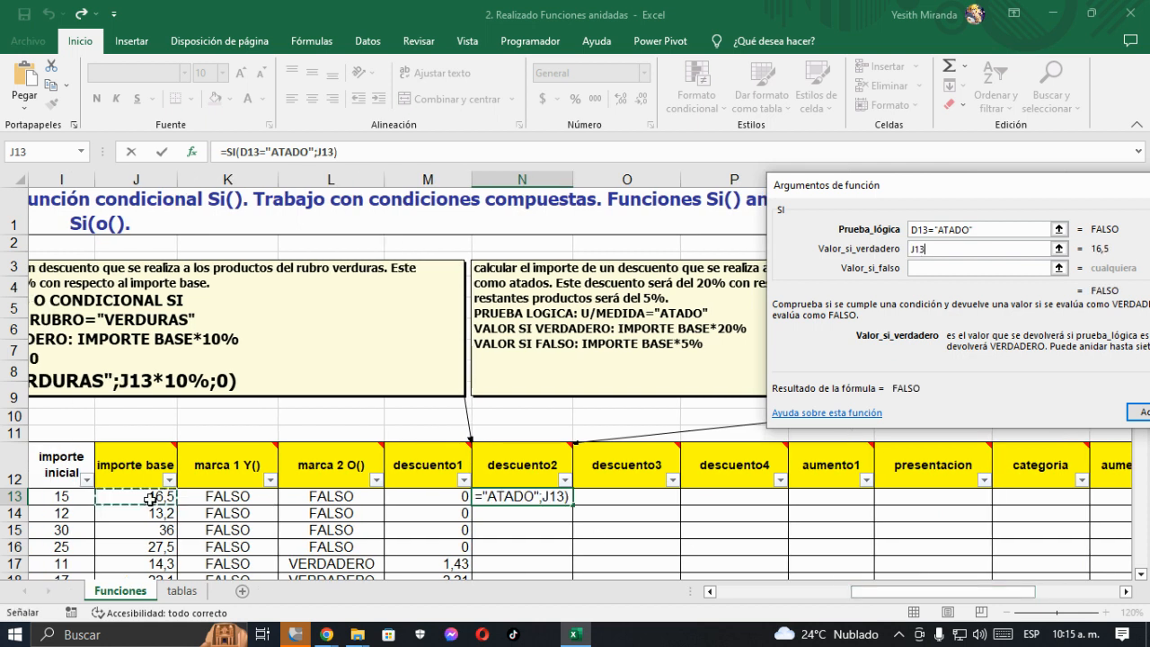
pyautogui.write('*')
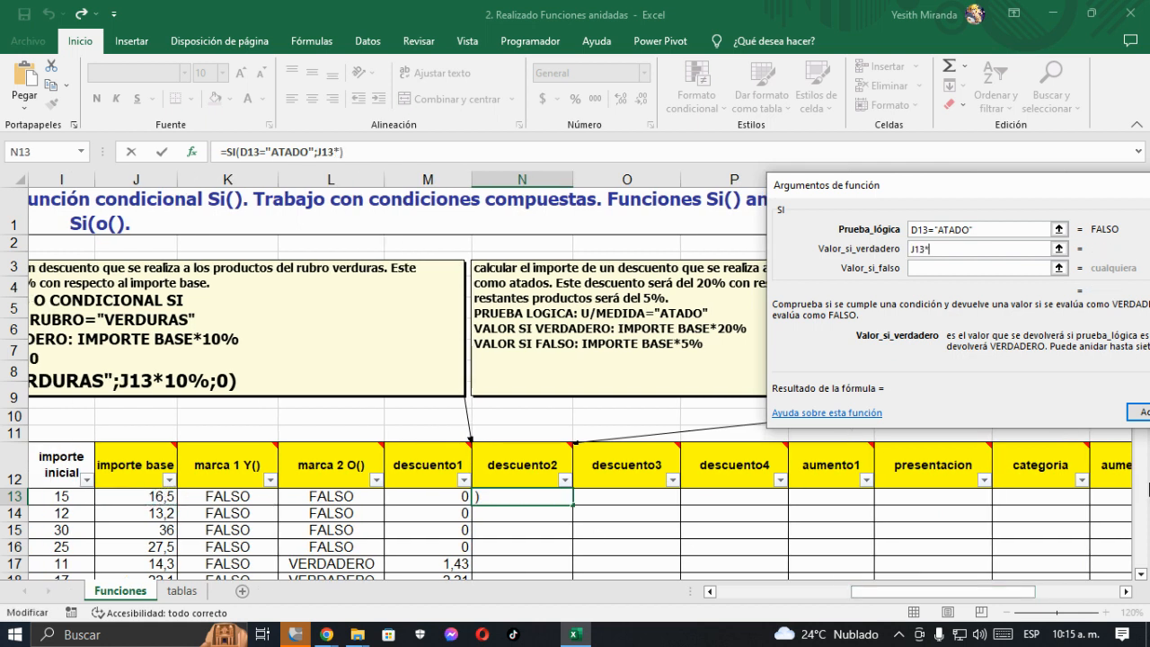
pyautogui.write('20%')
# - Set the SI function's value if false to J13*5% and accept the formula
pyautogui.click(924, 268)
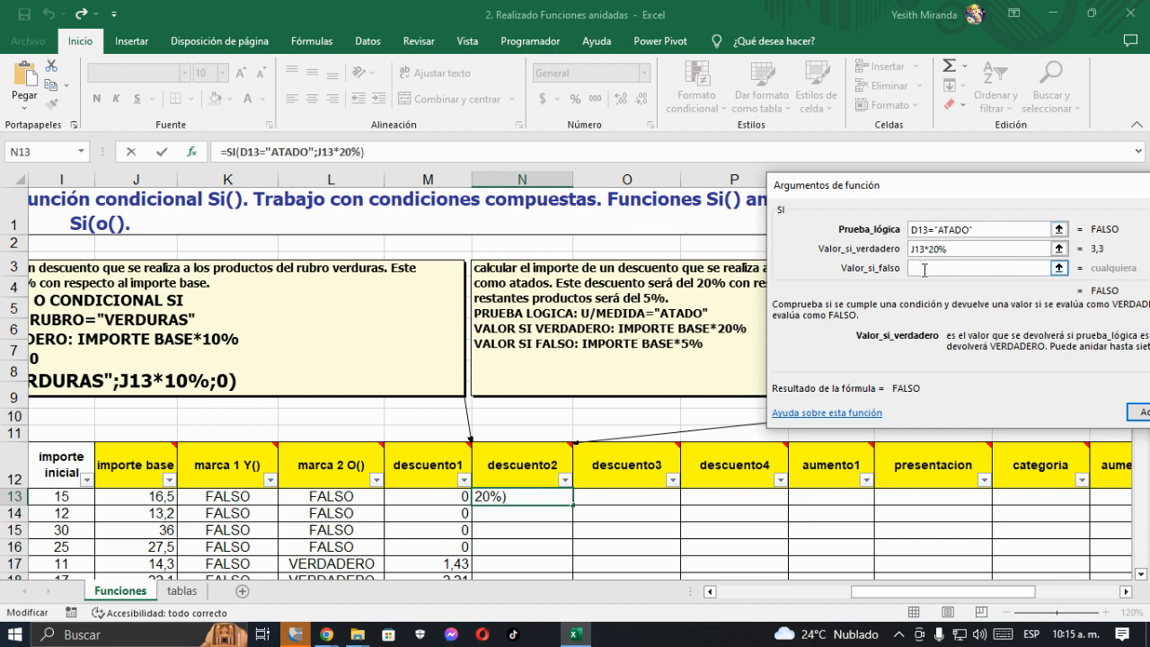
pyautogui.click(166, 498)
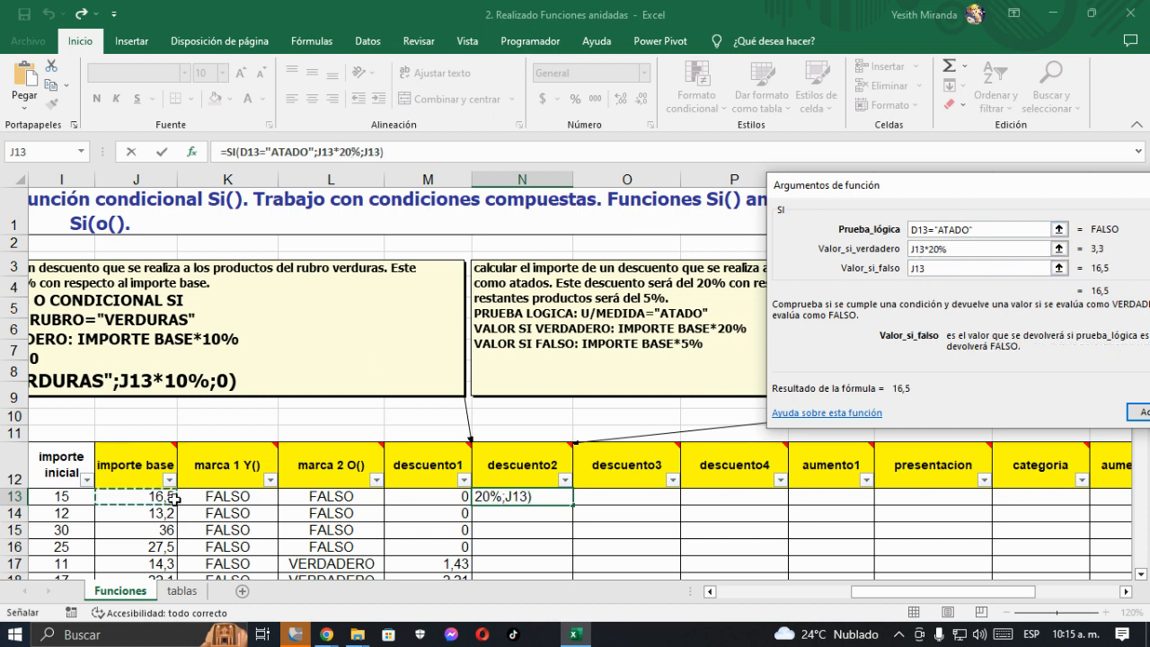
pyautogui.write('*5%')
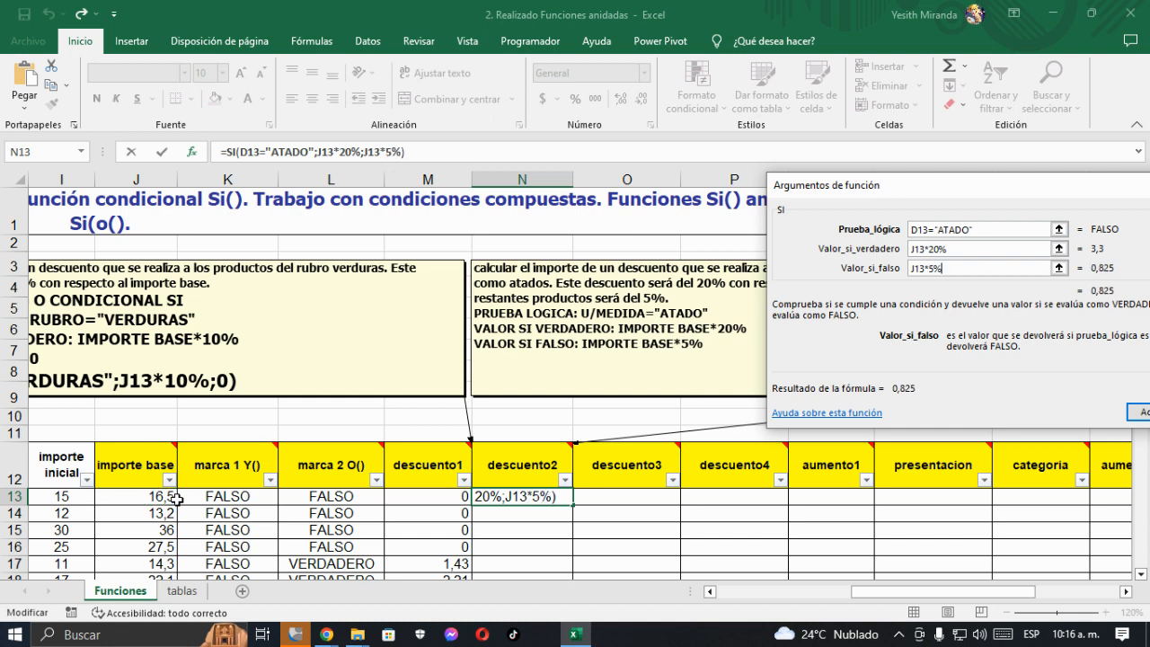
pyautogui.click(1137, 412)
# - Fill the descuento2 formula from N13 down to the table's last row, N36
pyautogui.scroll(-1, 545, 520)
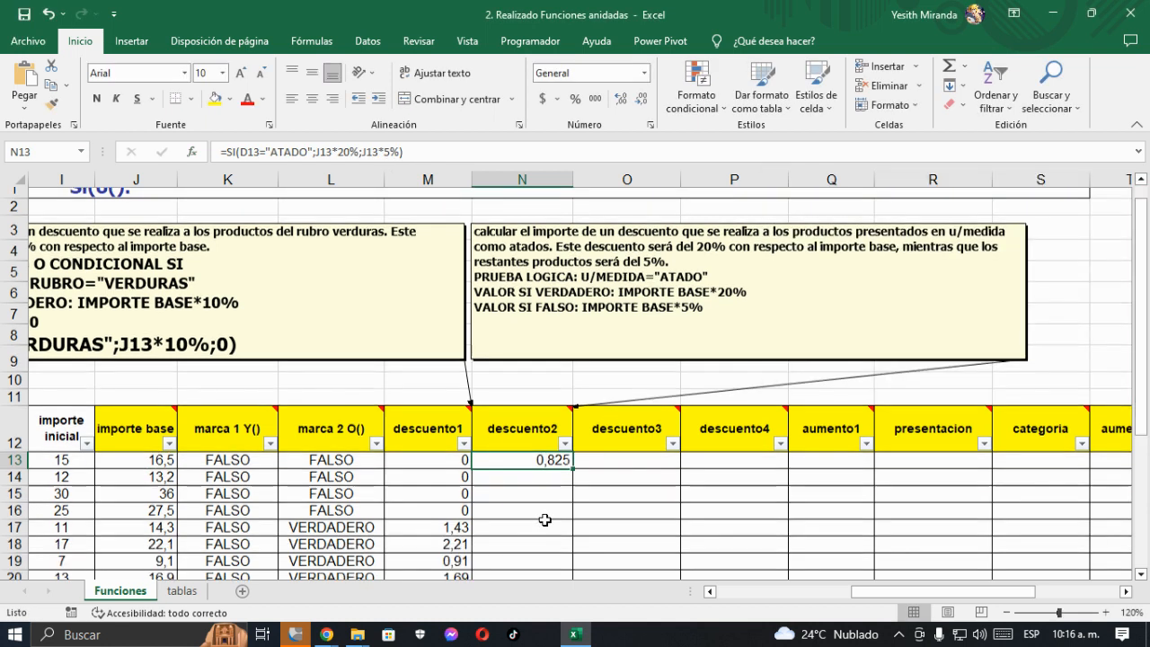
pyautogui.scroll(-1, 545, 520)
pyautogui.moveTo(572, 415)
pyautogui.mouseDown()
pyautogui.moveTo(569, 616)
pyautogui.moveTo(570, 559)
pyautogui.mouseUp()
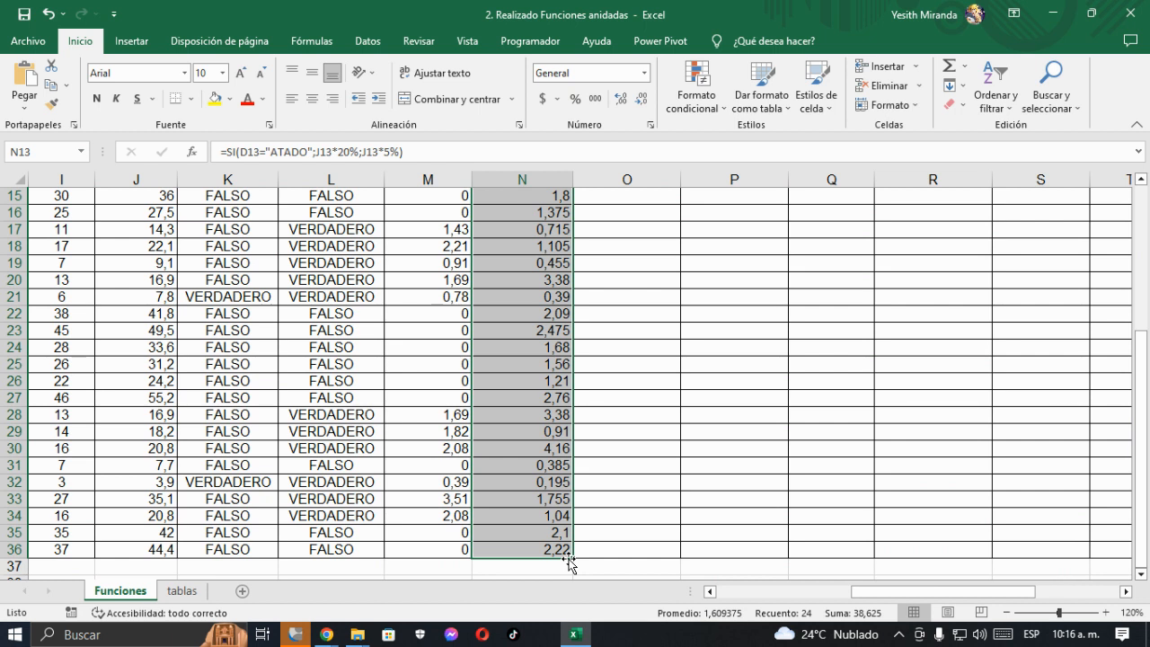
pyautogui.scroll(1, 570, 560)
pyautogui.click(564, 420)
pyautogui.scroll(2, 526, 431)
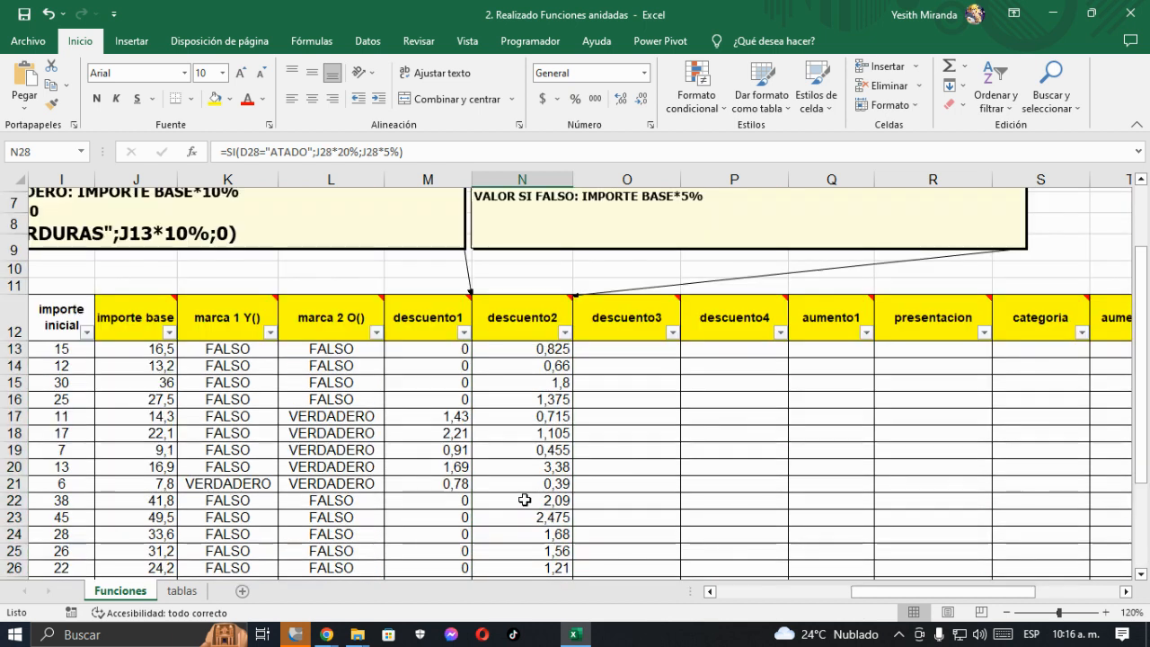
pyautogui.scroll(2, 524, 499)
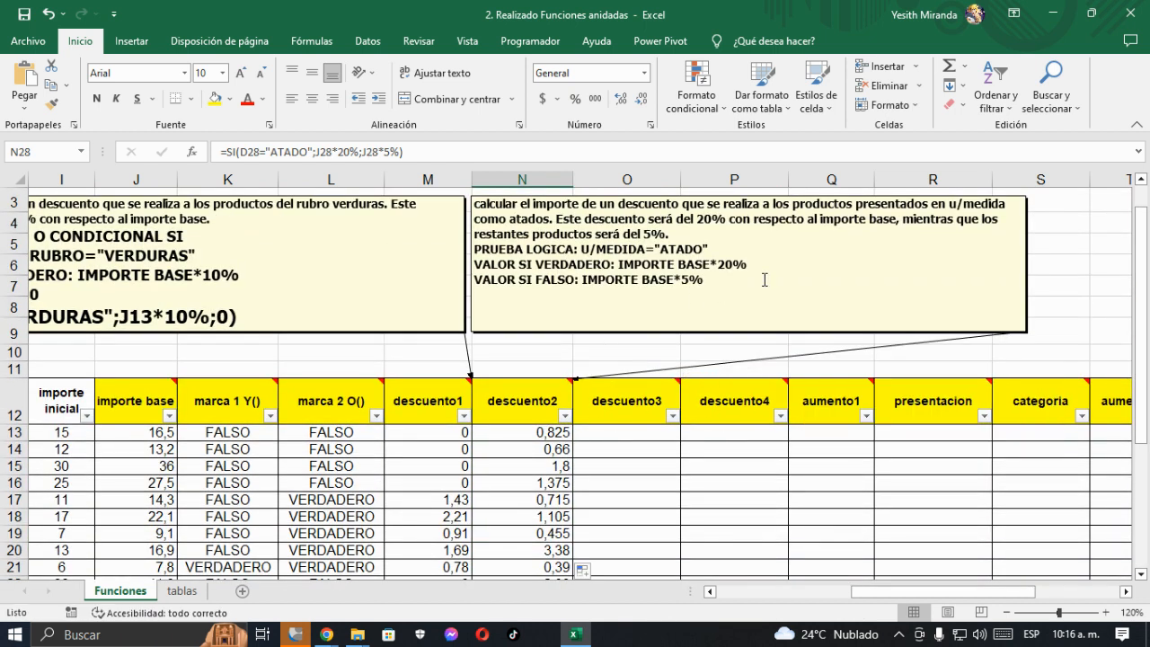
# - Filter the table by u/medida to show only the atado products
pyautogui.click(316, 433)
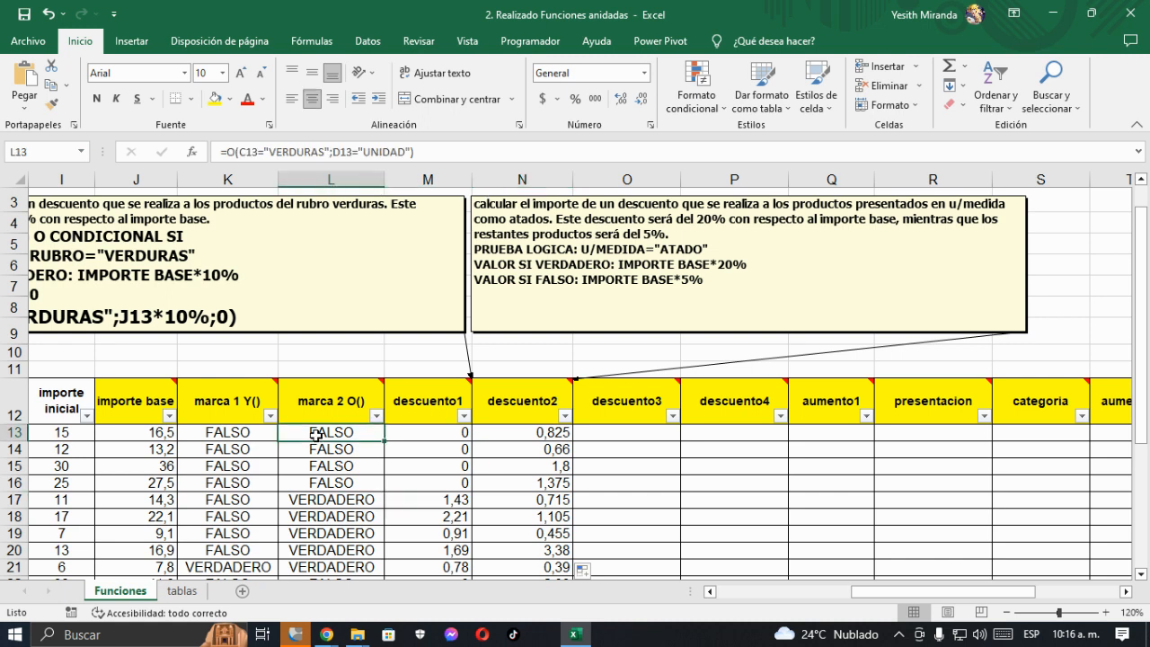
pyautogui.press('Left')
pyautogui.press('Left')
pyautogui.press('Left')
pyautogui.press('Left')
pyautogui.press('Left')
pyautogui.press('Left')
pyautogui.press('Left')
pyautogui.press('Left')
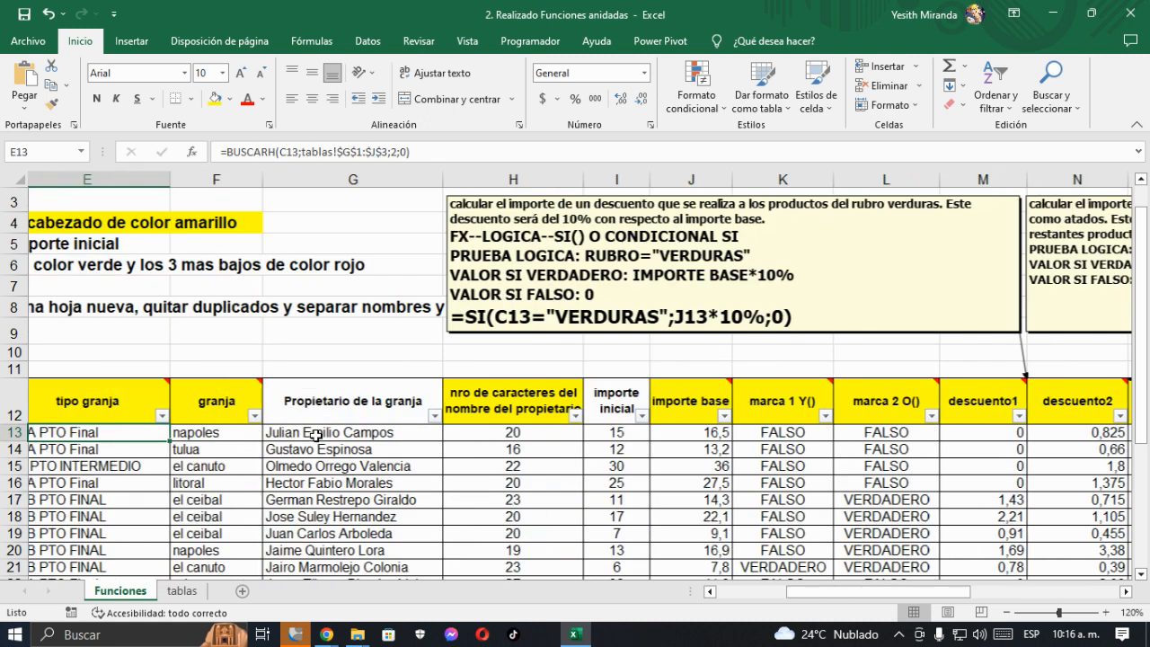
pyautogui.press('Right')
pyautogui.press('Right')
pyautogui.press('Right')
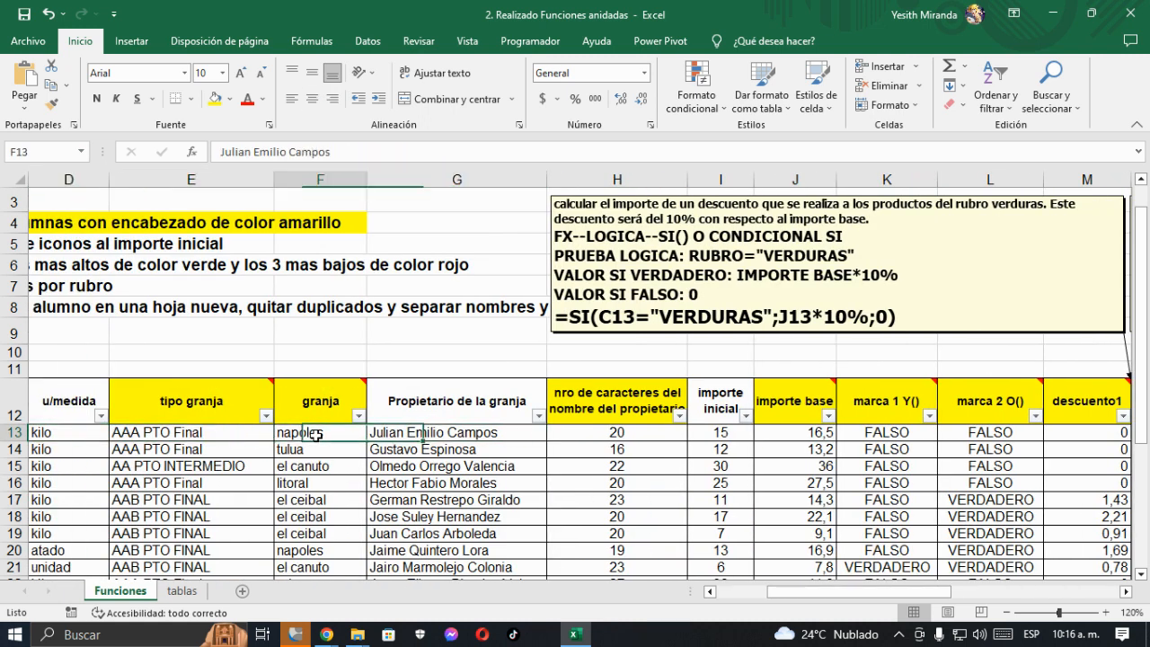
pyautogui.press('Left')
pyautogui.press('Left')
pyautogui.press('Left')
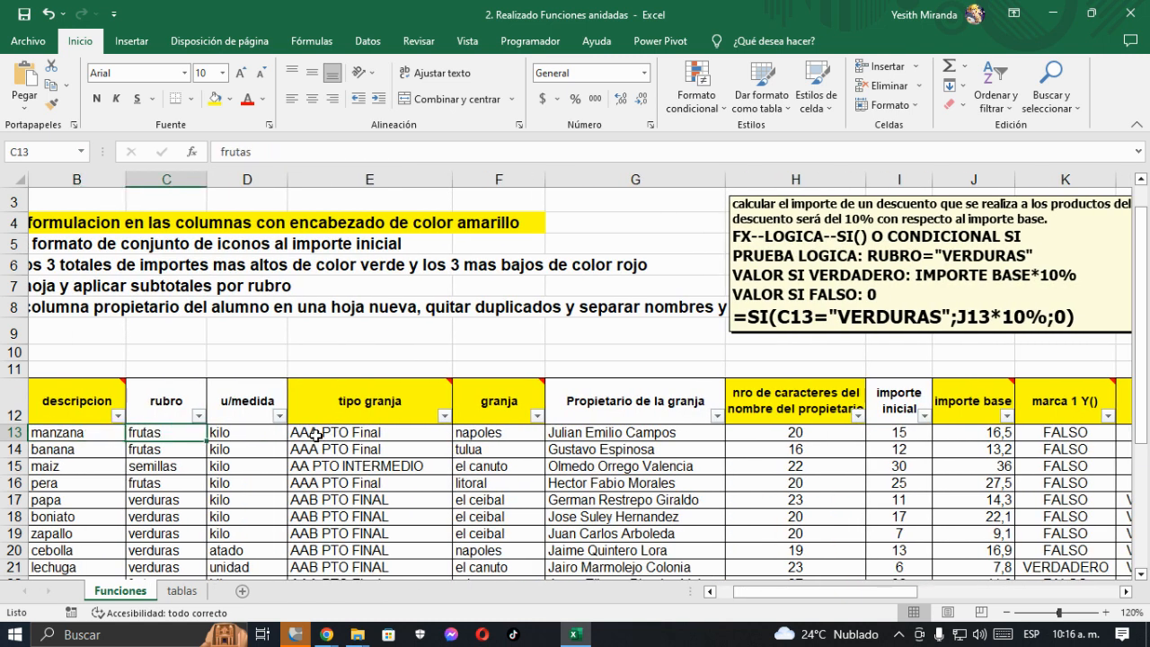
pyautogui.press('Right')
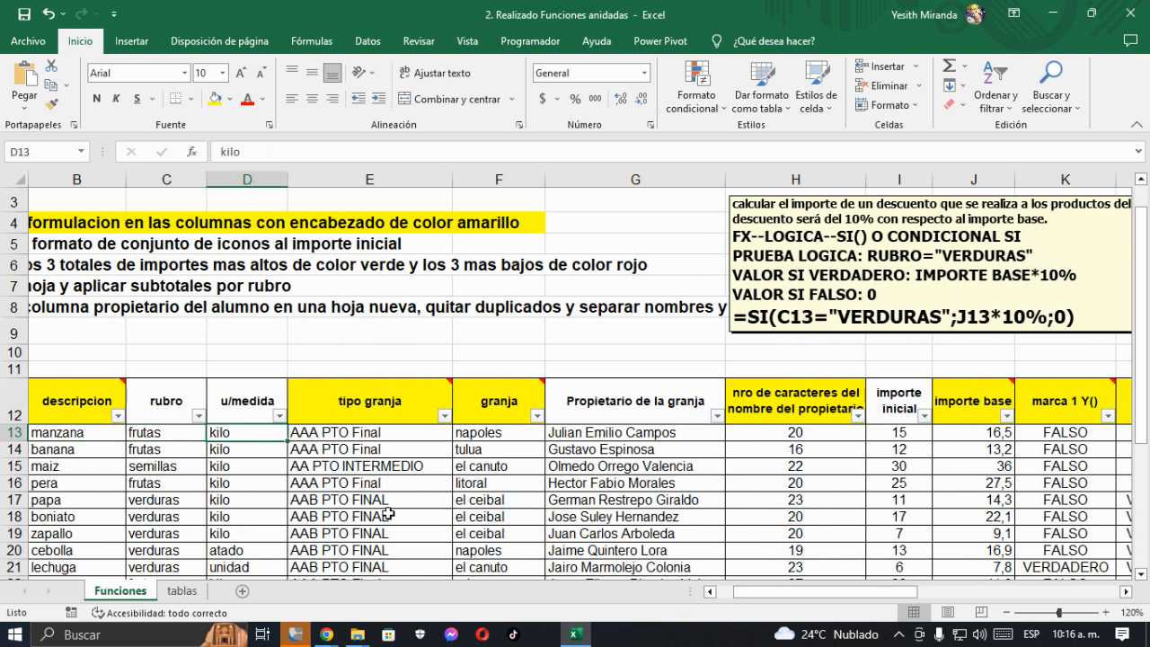
pyautogui.click(280, 415)
pyautogui.click(111, 231)
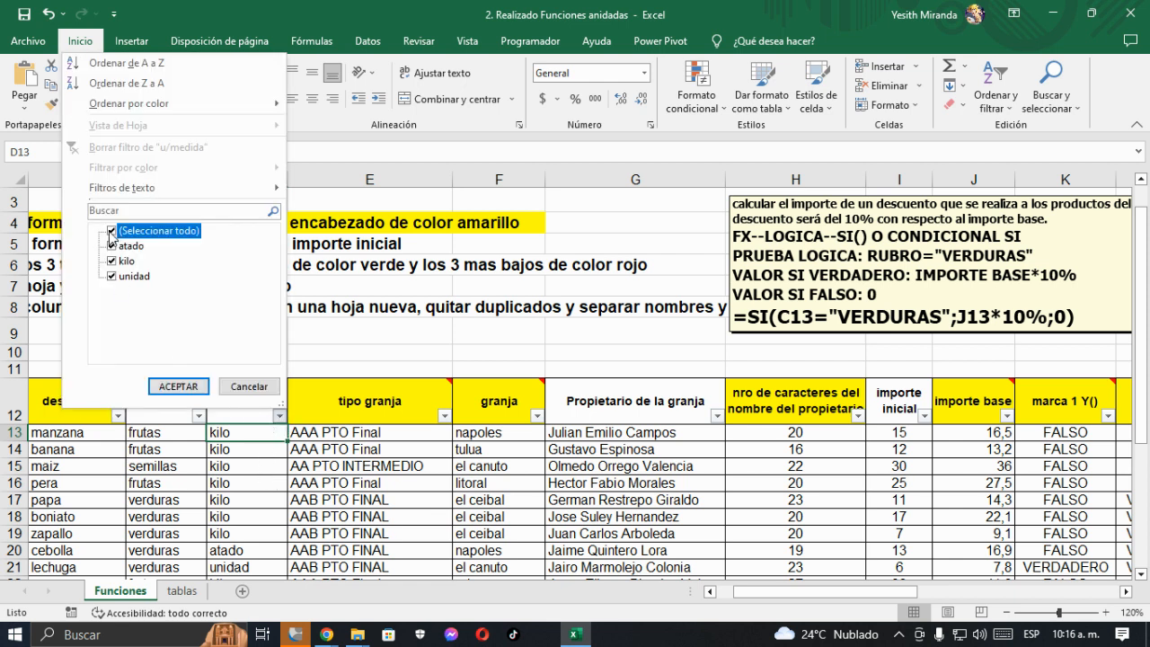
pyautogui.click(111, 246)
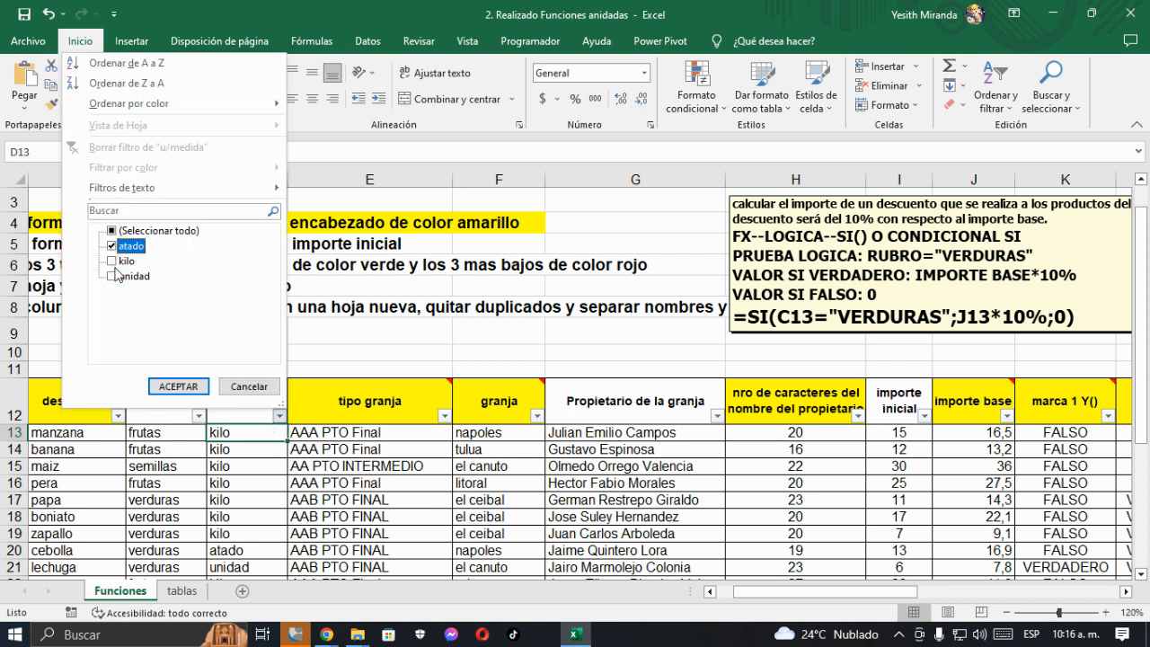
pyautogui.click(178, 386)
# - Compare the filtered atado rows' importe base values with their descuento1 and descuento2 amounts
pyautogui.click(599, 432)
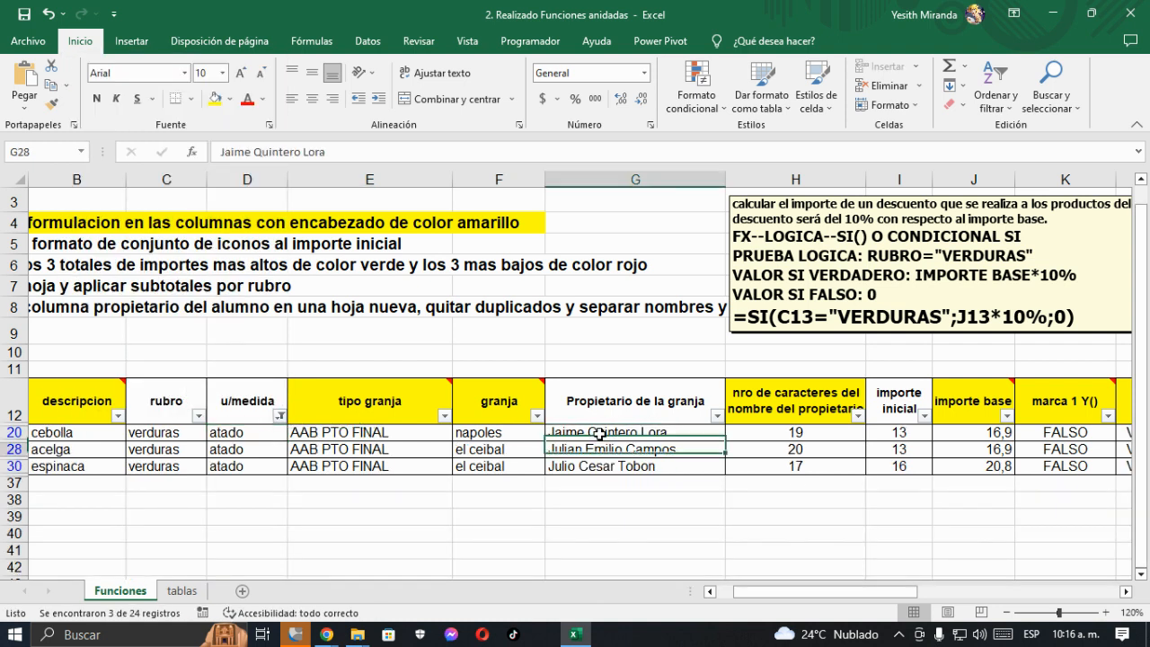
pyautogui.press('Right')
pyautogui.press('Right')
pyautogui.press('Right')
pyautogui.press('Right')
pyautogui.press('Right')
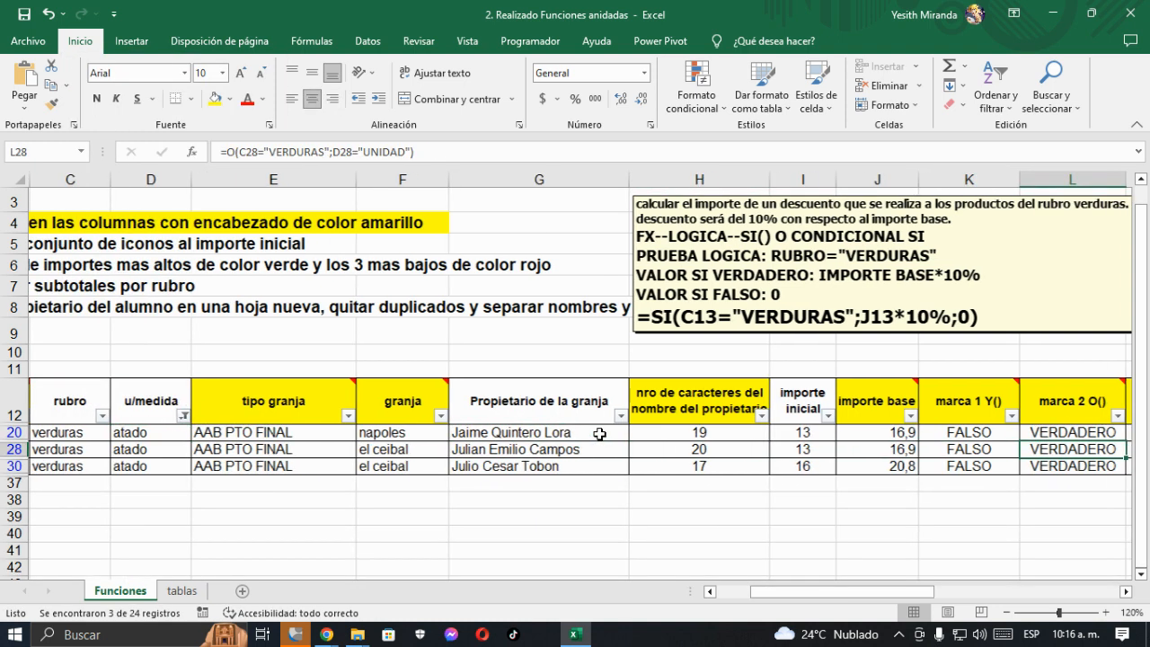
pyautogui.press('Right')
pyautogui.press('Right')
pyautogui.press('Right')
pyautogui.press('Right')
pyautogui.press('Left')
pyautogui.press('Left')
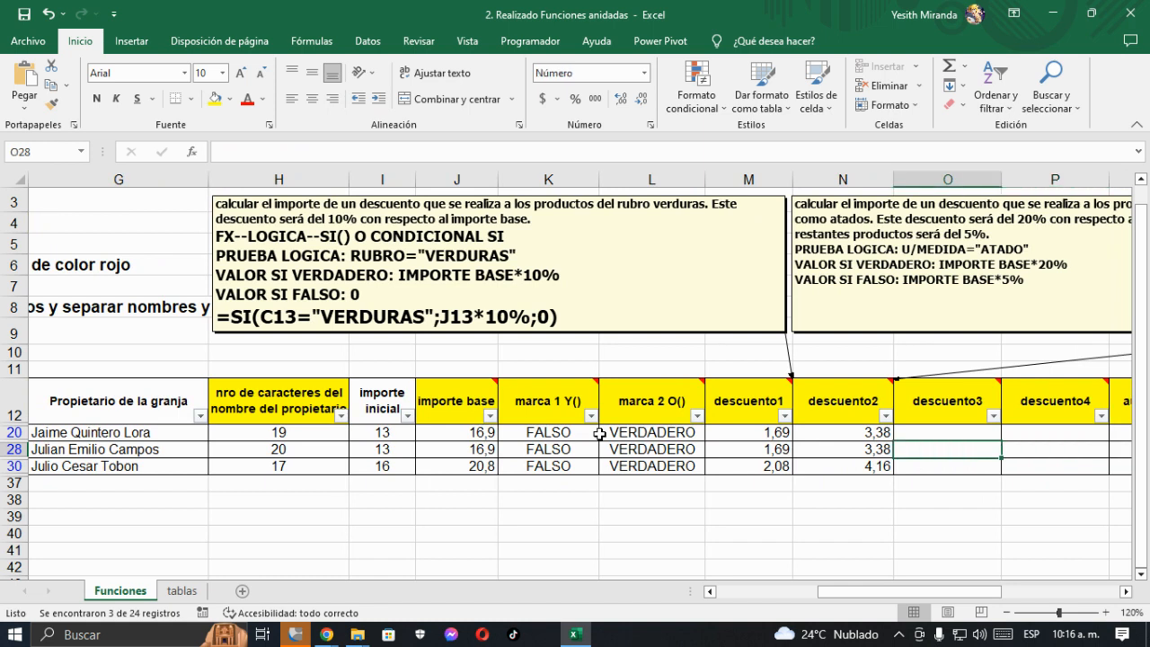
pyautogui.press('Up')
pyautogui.press('Left')
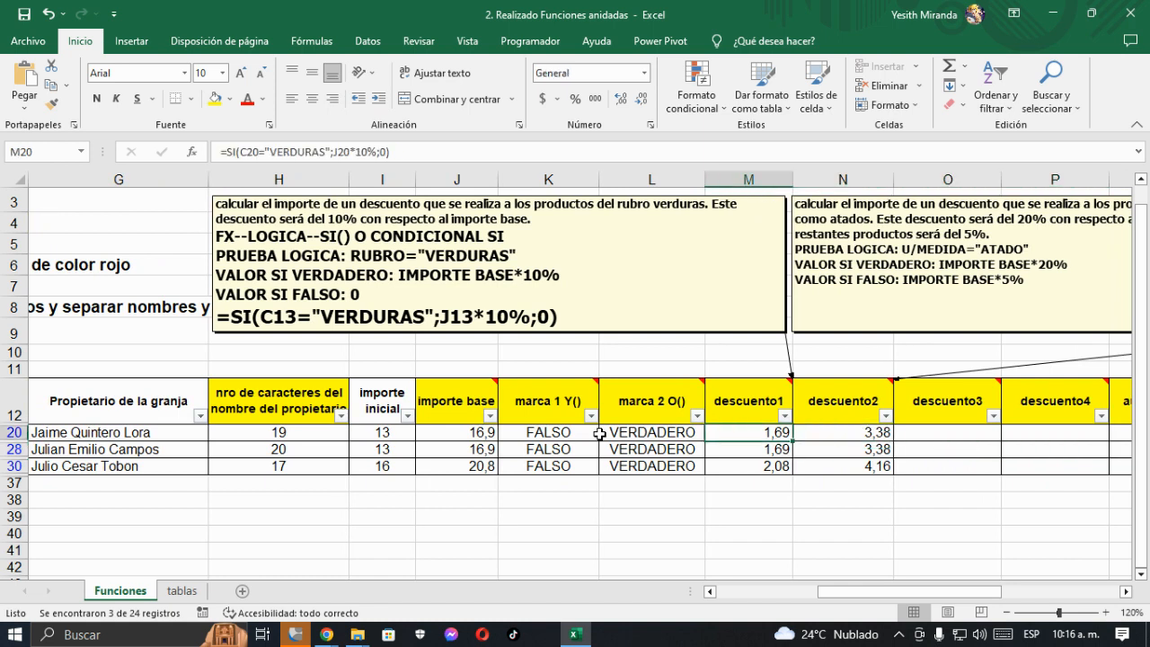
pyautogui.press('Left')
pyautogui.press('Left')
pyautogui.press('Left')
pyautogui.press('Down')
pyautogui.press('Down')
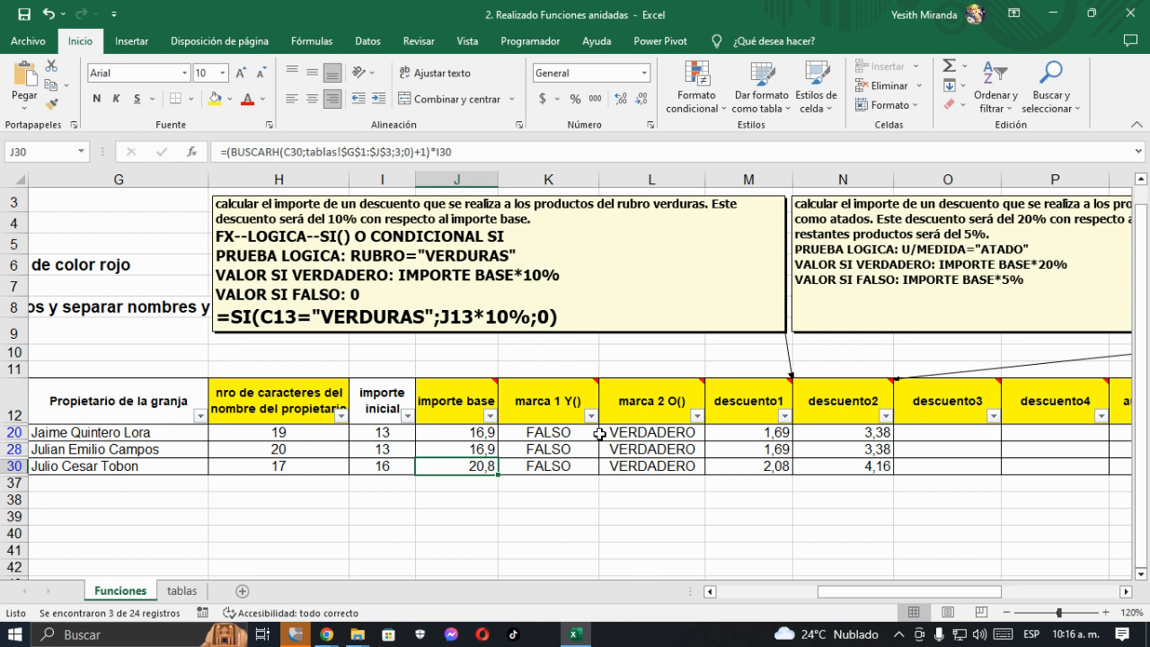
pyautogui.press('Up')
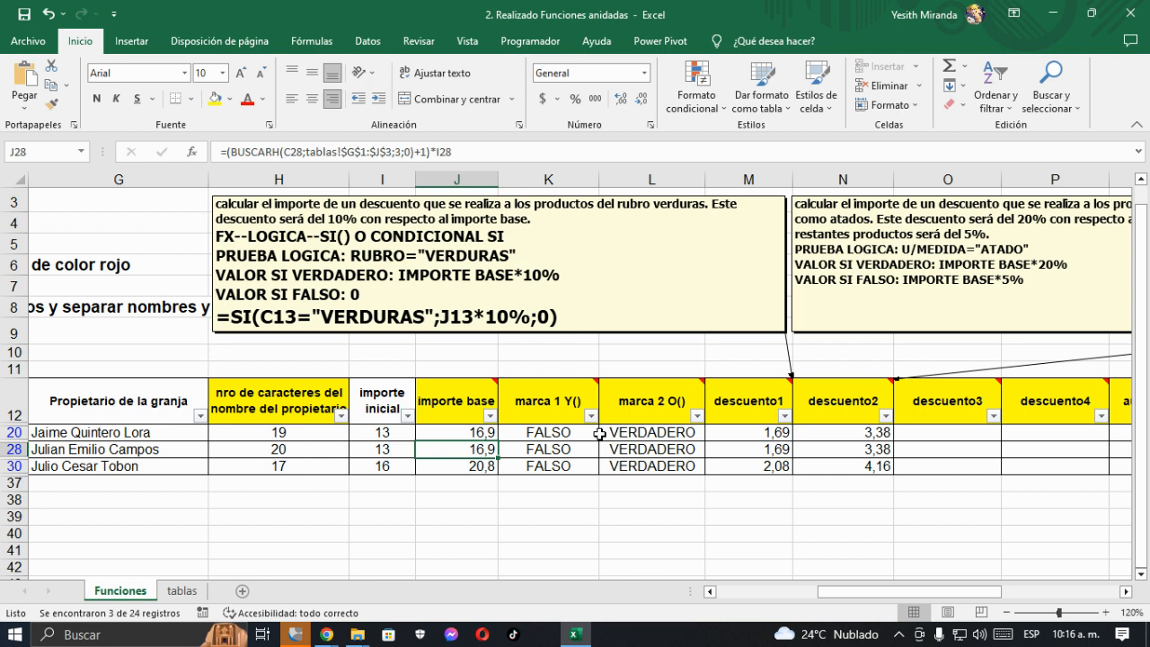
pyautogui.press('Up')
pyautogui.press('Down')
pyautogui.press('Up')
# - Restore all u/medida values in the filter so the whole table is listed
pyautogui.press('Left')
pyautogui.press('Left')
pyautogui.press('Left')
pyautogui.press('Left')
pyautogui.press('Left')
pyautogui.press('Left')
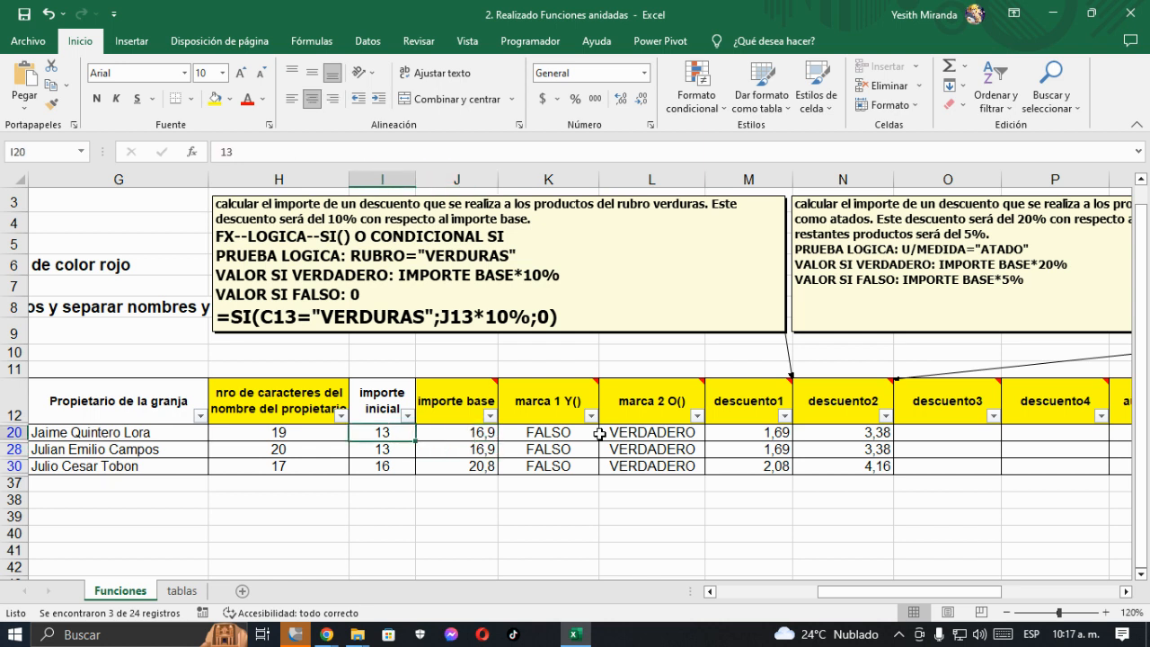
pyautogui.press('Left')
pyautogui.press('Left')
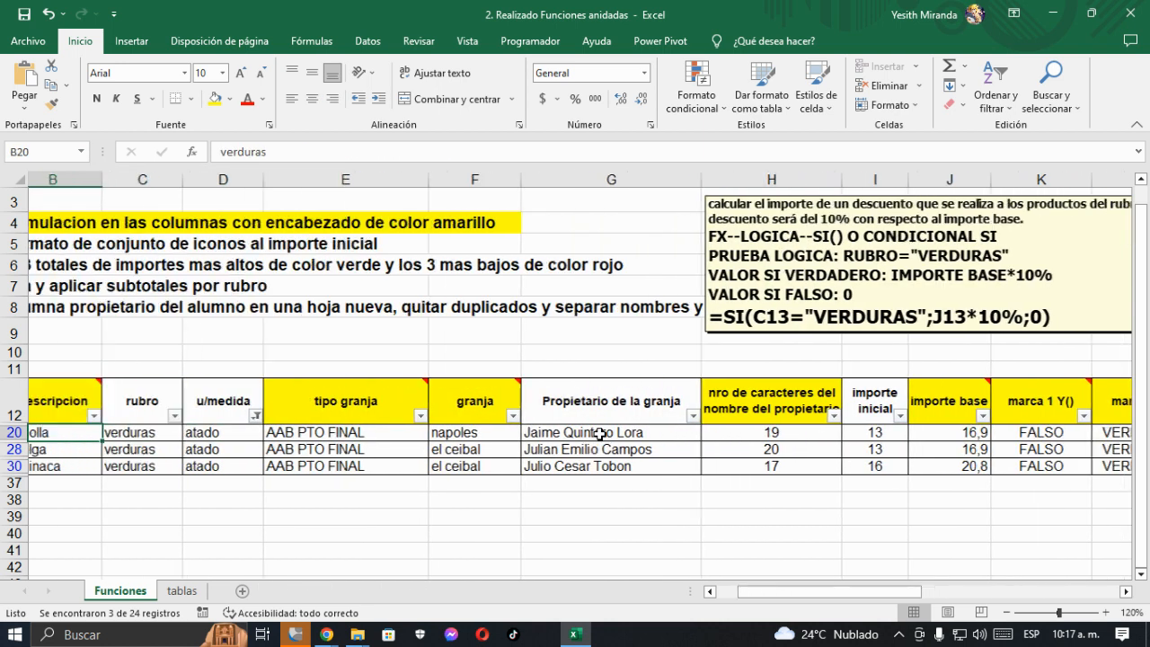
pyautogui.press('Right')
pyautogui.press('Right')
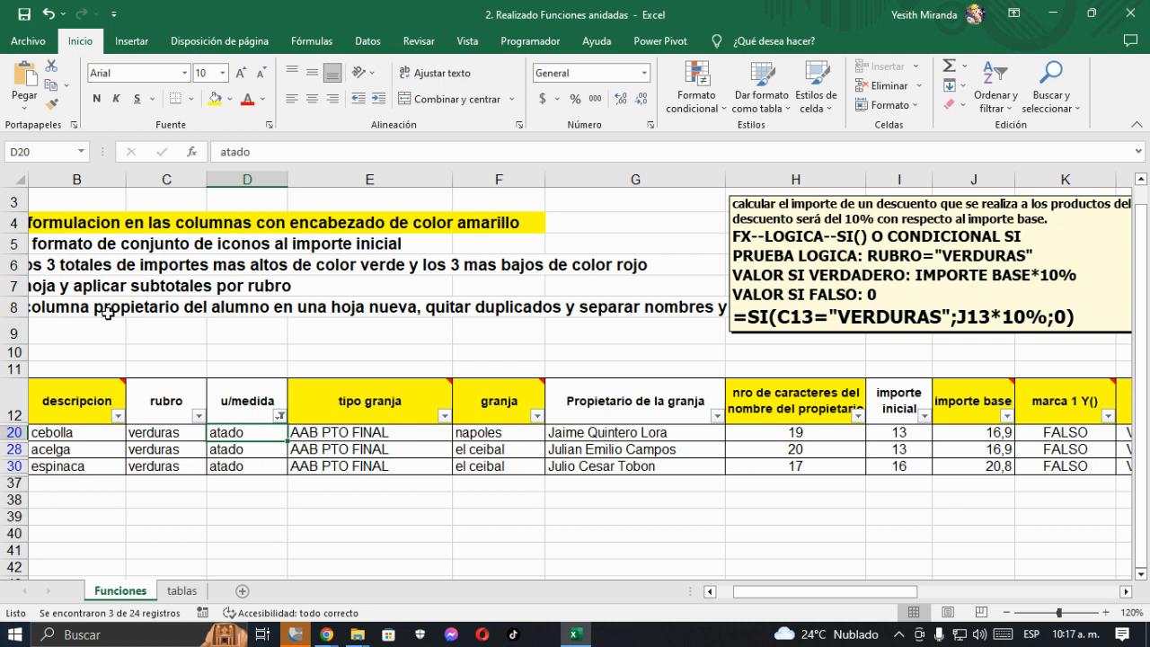
pyautogui.click(280, 415)
pyautogui.click(112, 230)
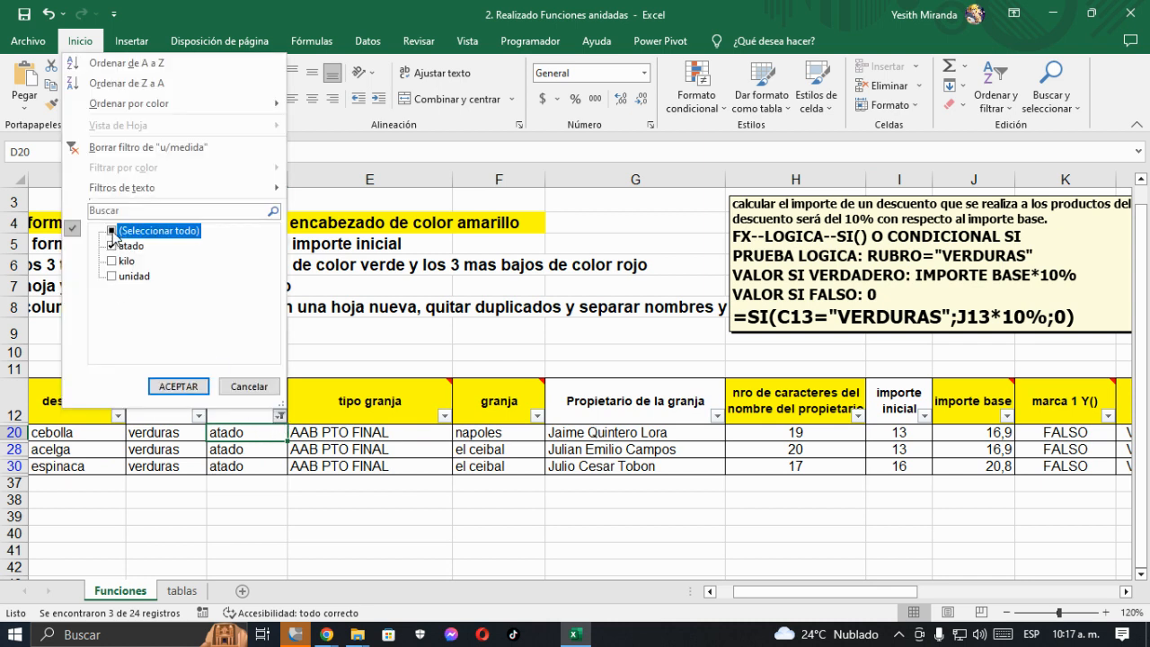
pyautogui.click(178, 386)
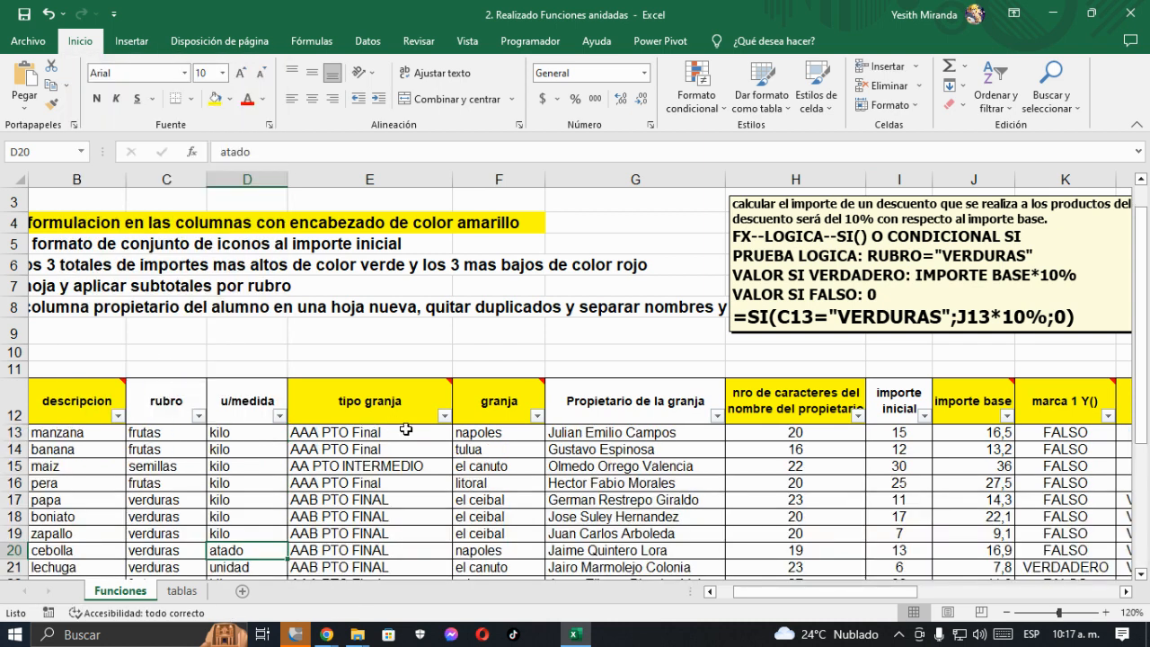
# - Copy the descuento2 formula text from N13 into the descuento2 header's comment, on the line below VALOR SI FALSO
pyautogui.click(406, 431)
pyautogui.press('Right')
pyautogui.press('Right')
pyautogui.press('Right')
pyautogui.press('Right')
pyautogui.press('Right')
pyautogui.press('Right')
pyautogui.press('Right')
pyautogui.press('Right')
pyautogui.press('Right')
pyautogui.press('Right')
pyautogui.press('Right')
pyautogui.press('Right')
pyautogui.press('Right')
pyautogui.press('Right')
pyautogui.press('Right')
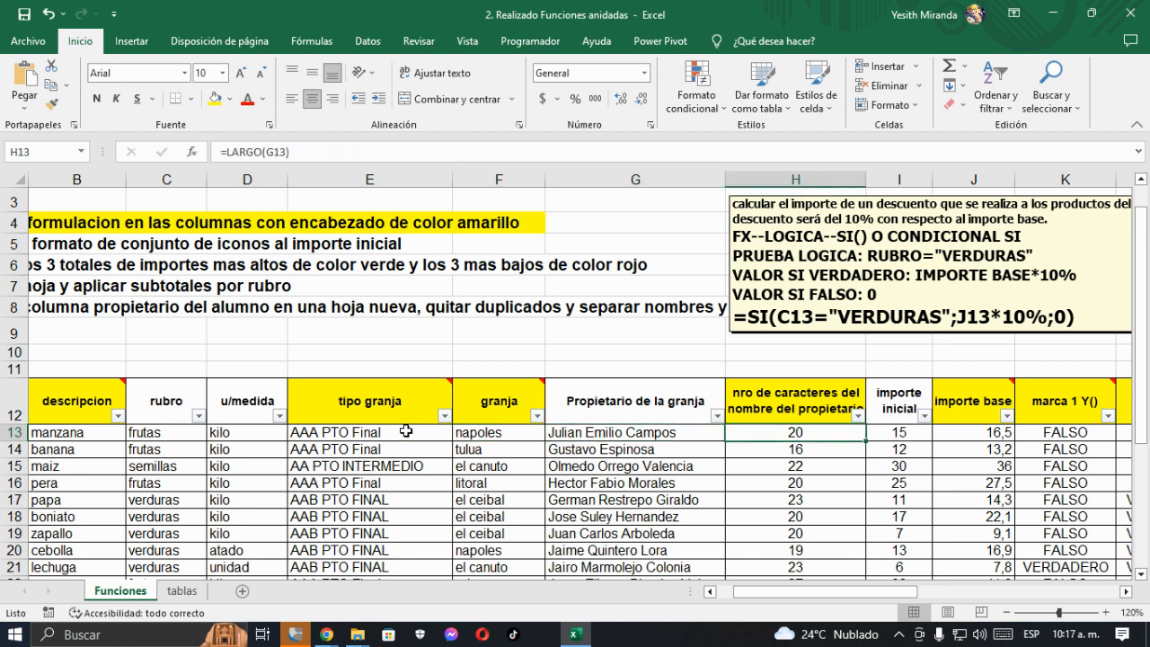
pyautogui.press('Left')
pyautogui.press('Left')
pyautogui.press('Left')
pyautogui.press('Left')
pyautogui.press('Left')
pyautogui.press('Left')
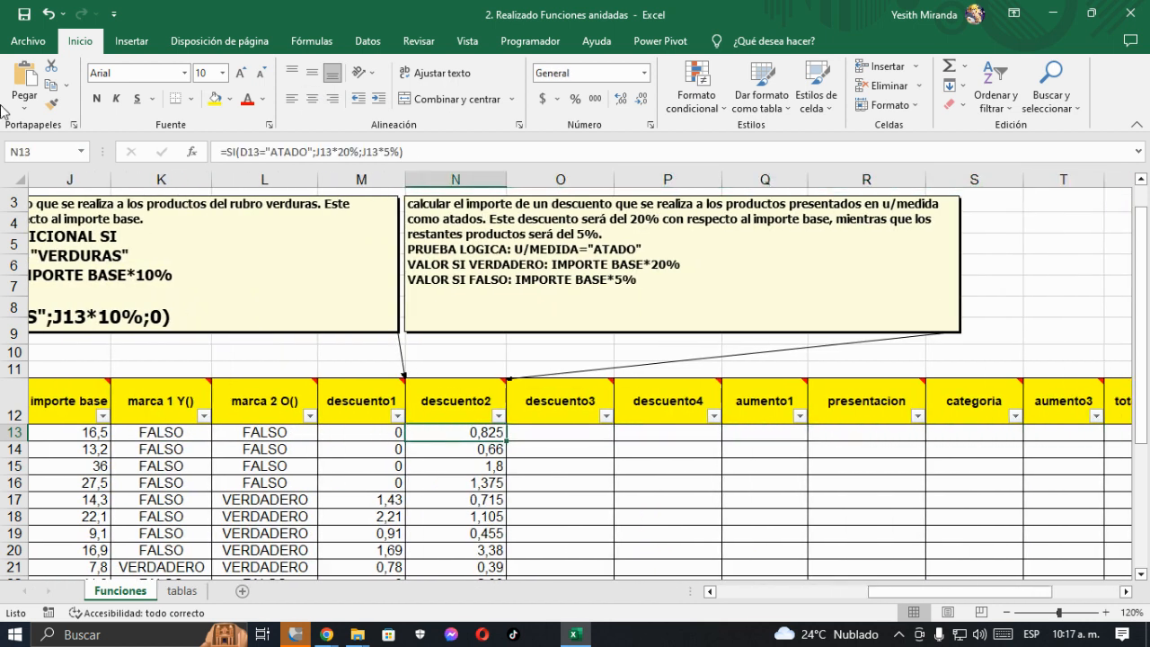
pyautogui.press('F2')
pyautogui.hotkey('shift', 'Home')
pyautogui.hotkey('ctrl', 'c')
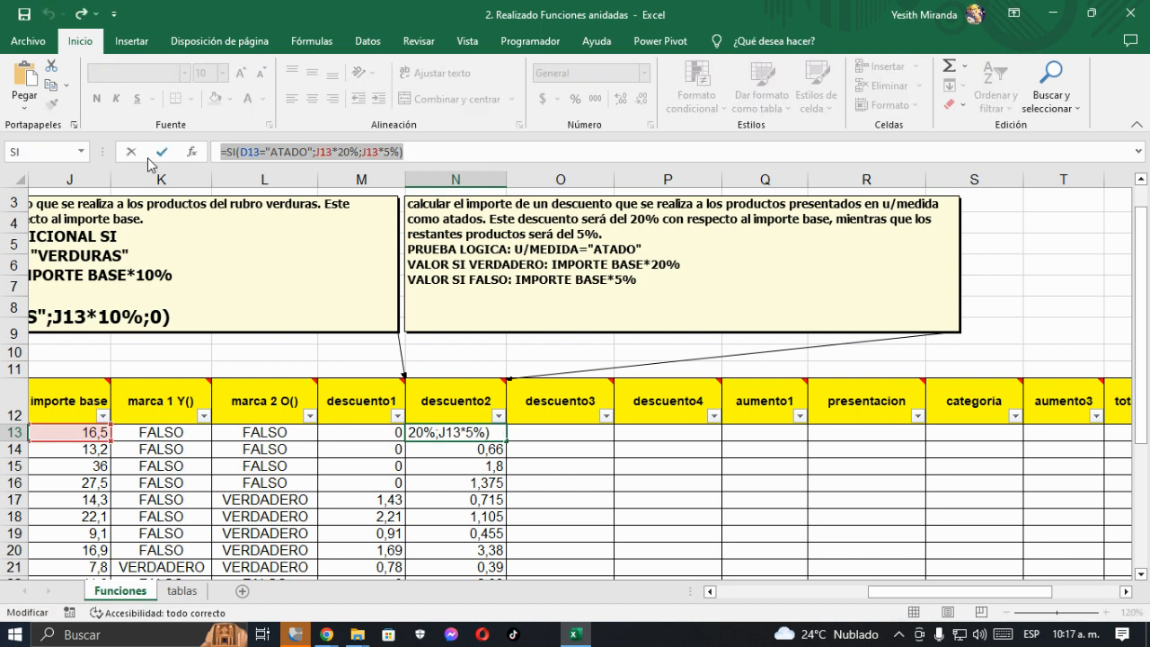
pyautogui.press('Escape')
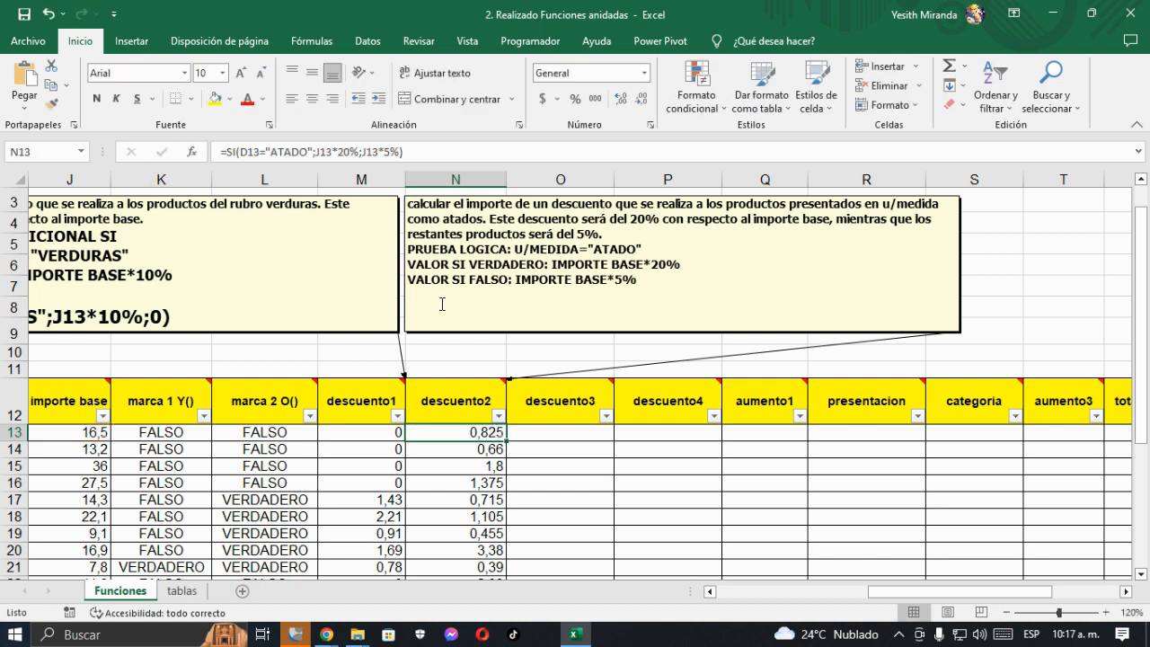
pyautogui.click(428, 301)
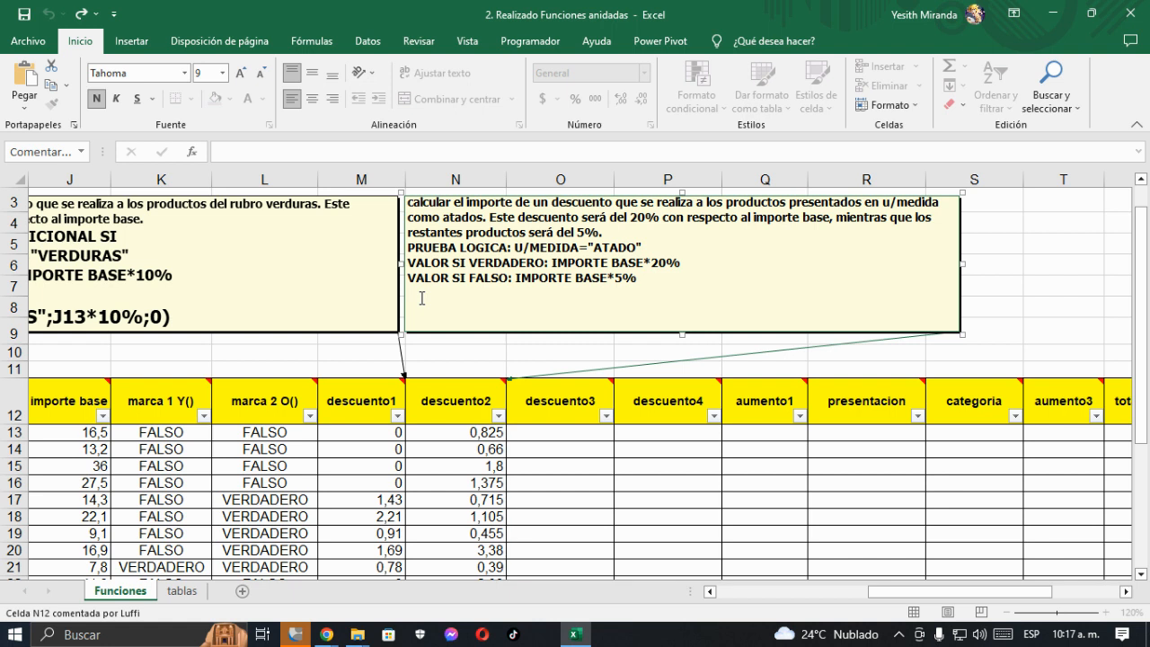
pyautogui.hotkey('ctrl', 'v')
# - Enlarge the formula line in the descuento2 comment by four font sizes and slightly reduce the comment box's height
pyautogui.moveTo(647, 294); pyautogui.dragTo(387, 301)
pyautogui.click(239, 74)
pyautogui.click(239, 74)
pyautogui.click(238, 74)
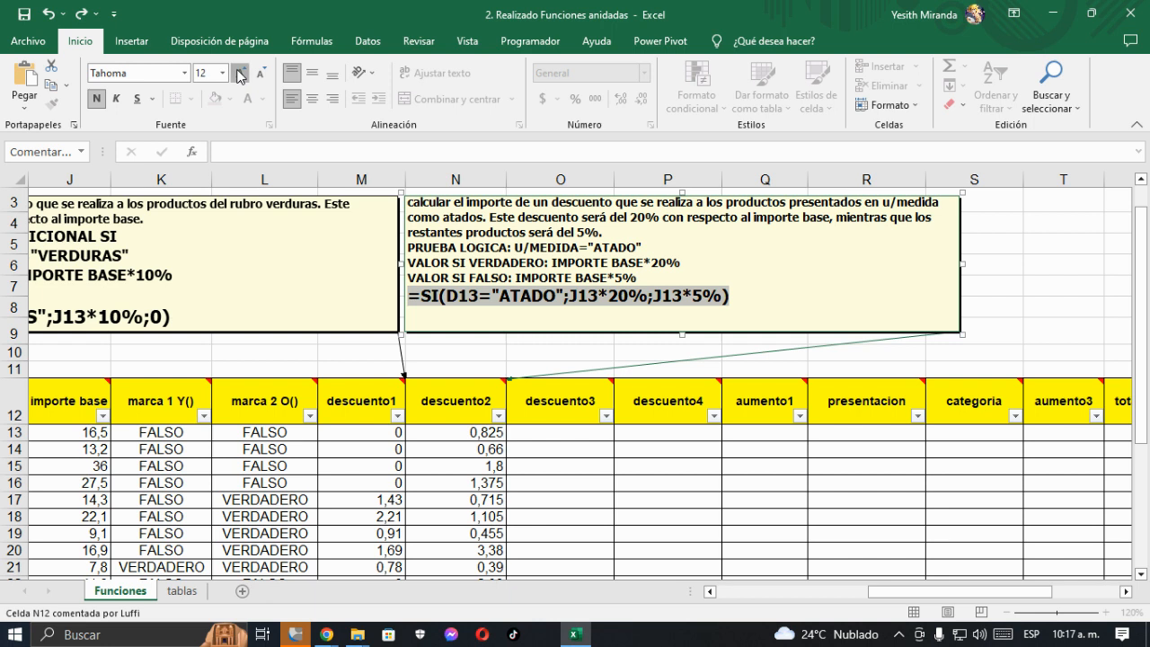
pyautogui.click(239, 74)
pyautogui.moveTo(684, 334); pyautogui.dragTo(670, 325)
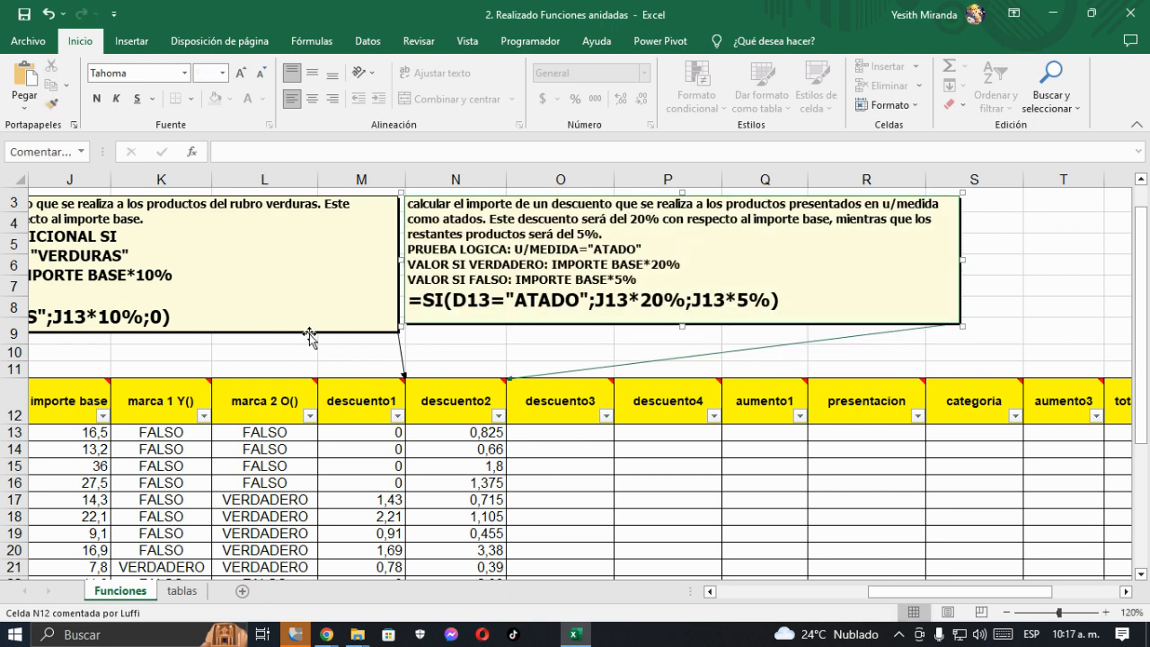
pyautogui.click(183, 357)
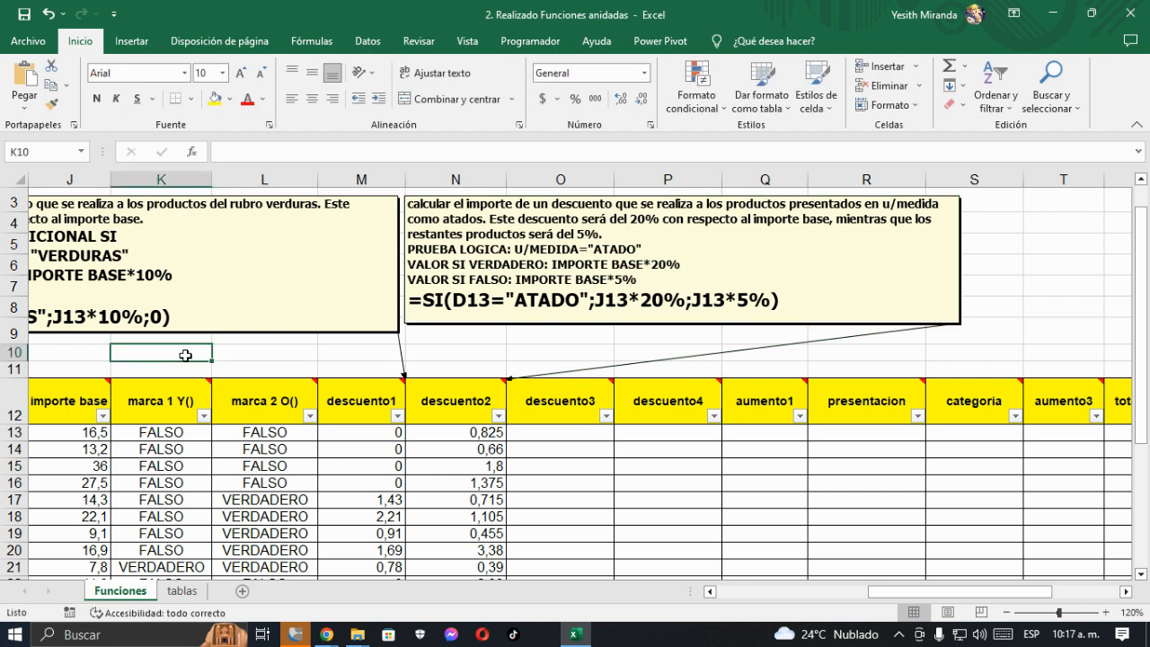
# - Hide the descuento1 header's comment and move the descuento2 comment into the space it occupied above the table
pyautogui.press('Left')
pyautogui.press('Left')
pyautogui.press('Left')
pyautogui.press('Left')
pyautogui.press('Left')
pyautogui.press('Right')
pyautogui.press('Right')
pyautogui.press('Right')
pyautogui.press('Right')
pyautogui.press('Right')
pyautogui.press('Right')
pyautogui.press('Right')
pyautogui.press('Right')
pyautogui.press('Right')
pyautogui.press('Right')
pyautogui.press('Right')
pyautogui.press('Right')
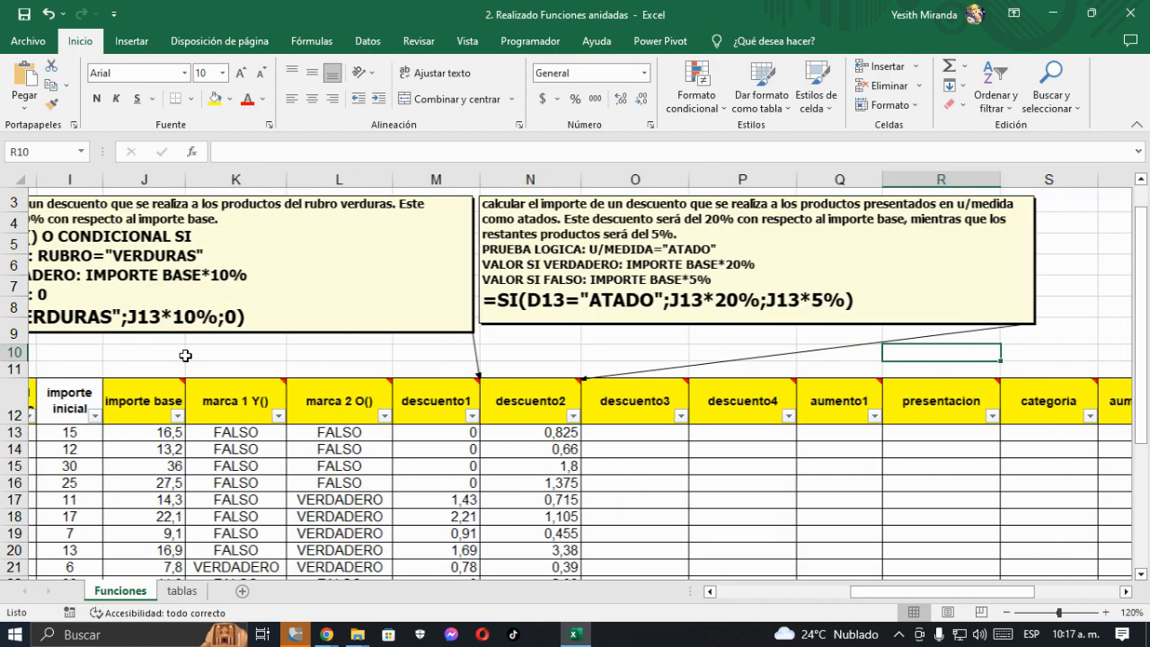
pyautogui.press('Right')
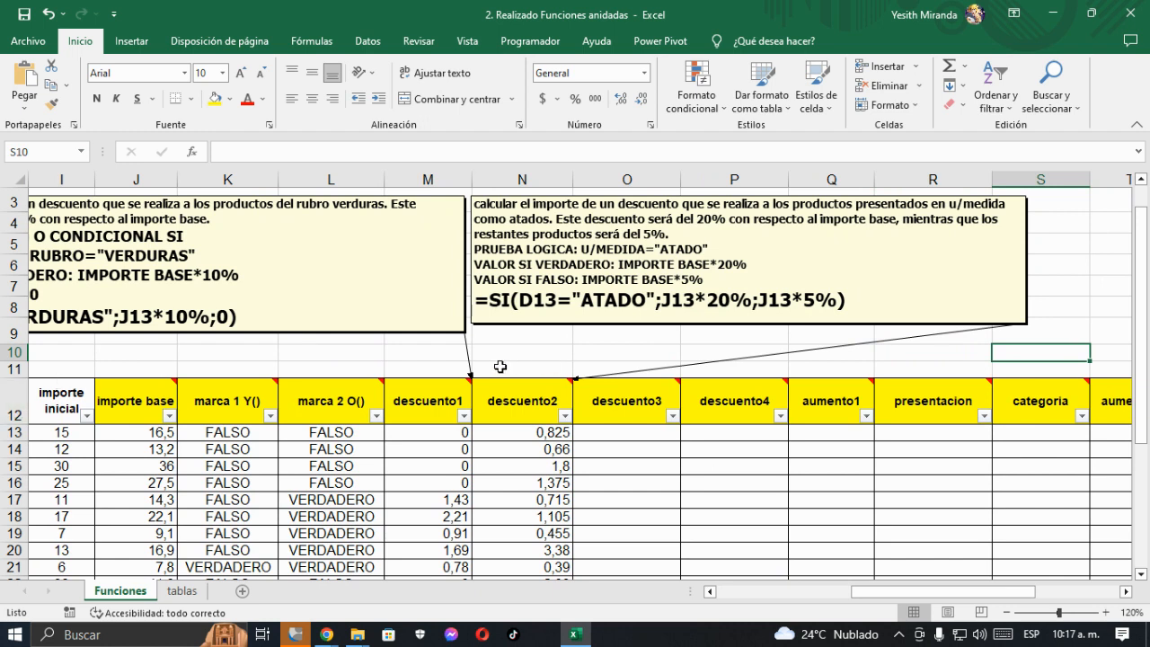
pyautogui.click(430, 397)
pyautogui.rightClick(431, 397)
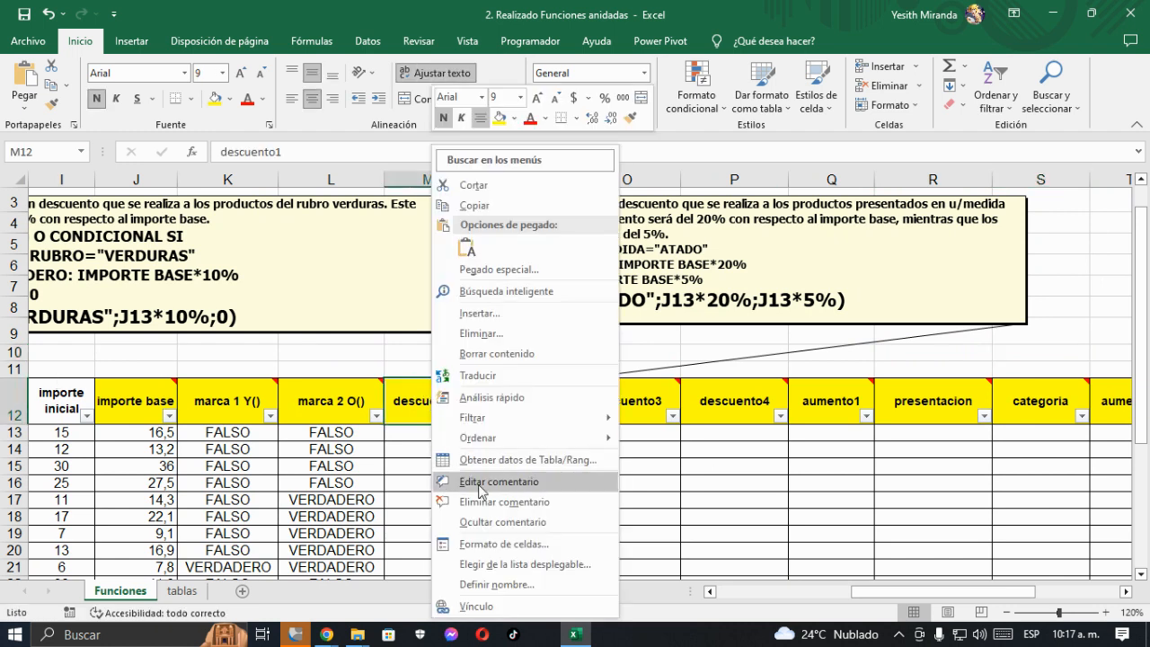
pyautogui.click(500, 518)
pyautogui.moveTo(566, 325); pyautogui.dragTo(201, 339)
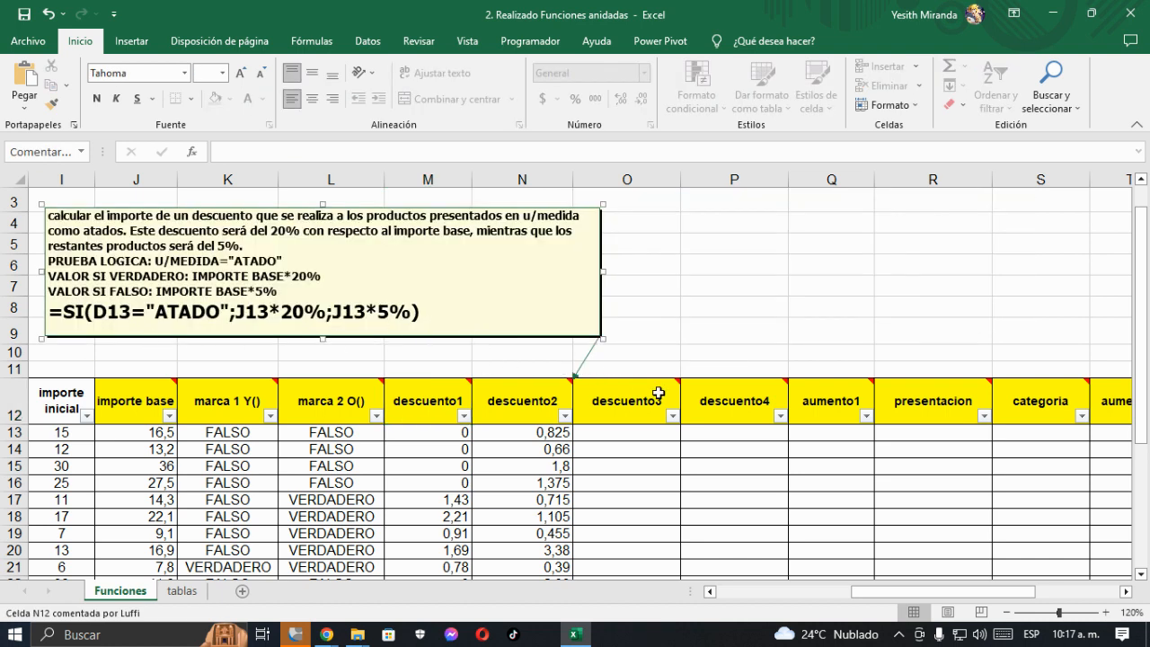
# - Show the descuento3 header's comment, place it above the table beside the descuento2 comment, and enlarge its box
pyautogui.click(659, 393)
pyautogui.rightClick(659, 394)
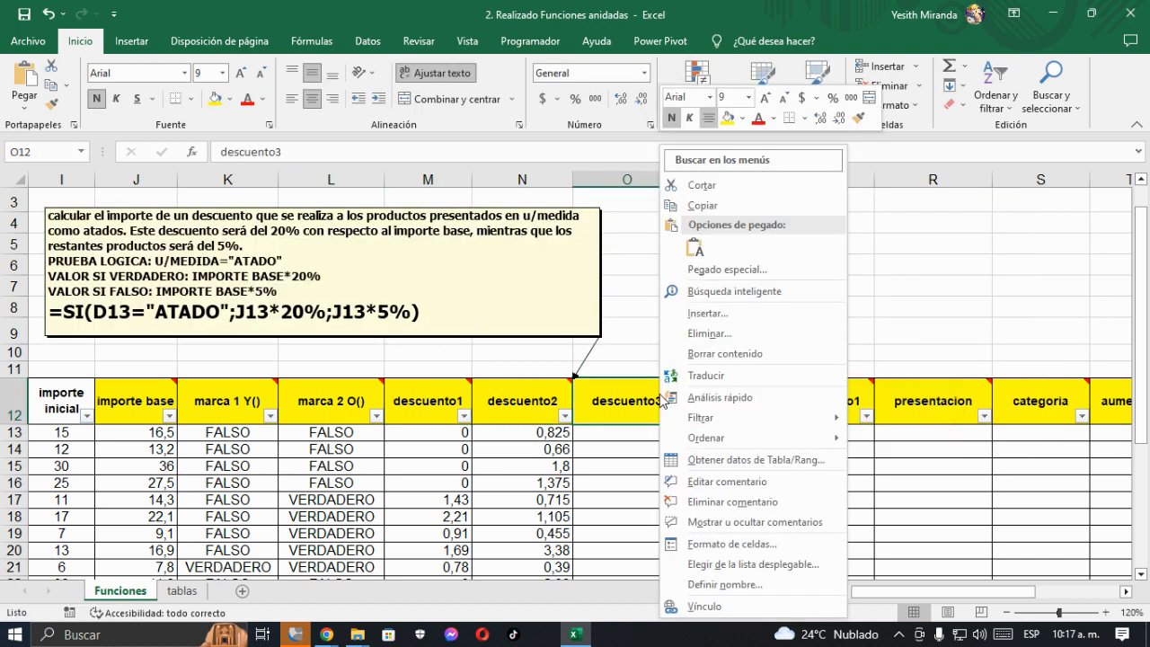
pyautogui.click(753, 522)
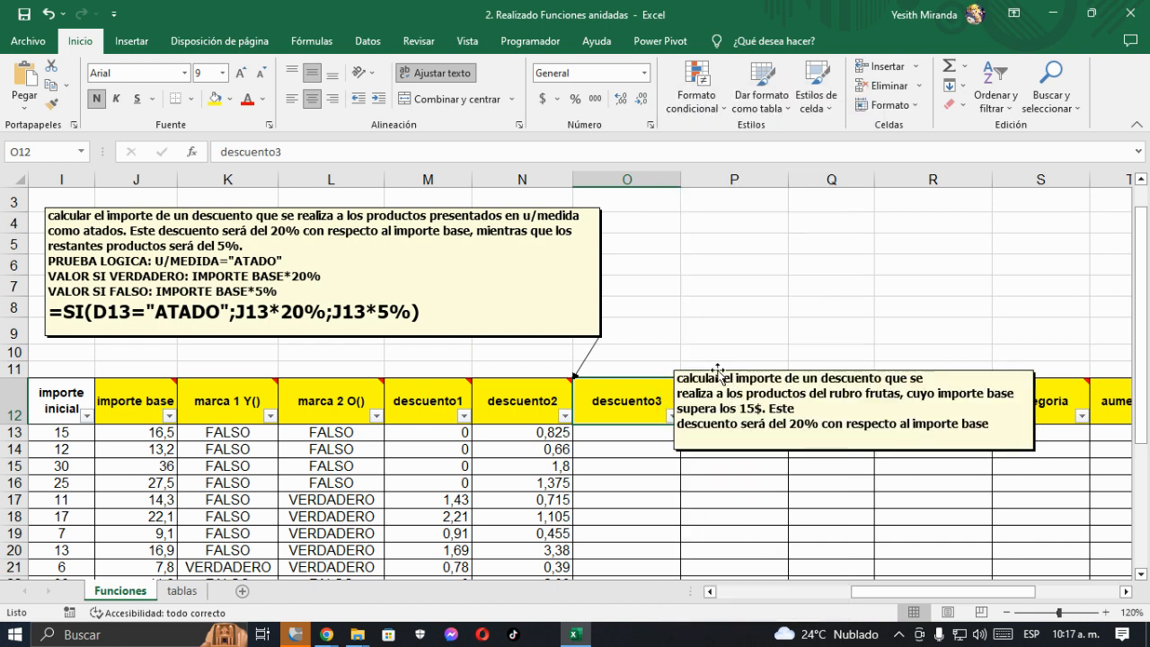
pyautogui.moveTo(718, 370); pyautogui.dragTo(650, 209)
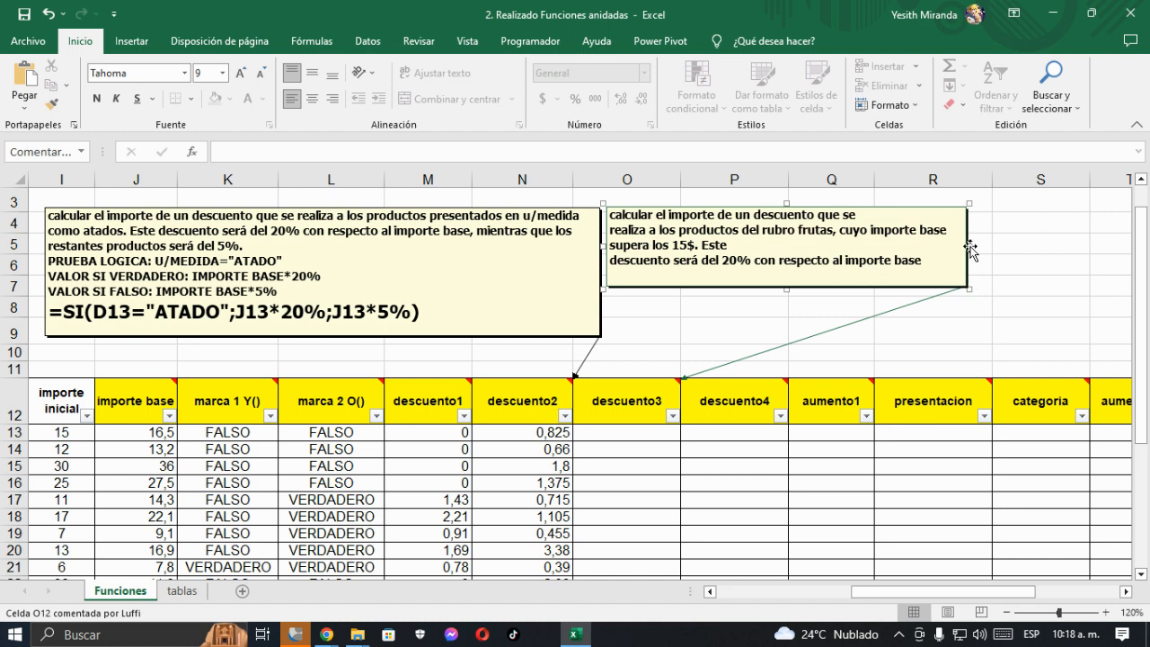
pyautogui.moveTo(970, 287); pyautogui.dragTo(1093, 341)
# - Remove the line breaks after "que se" and "Este" in the descuento3 comment so its text runs as one paragraph
pyautogui.click(862, 215)
pyautogui.press('Delete')
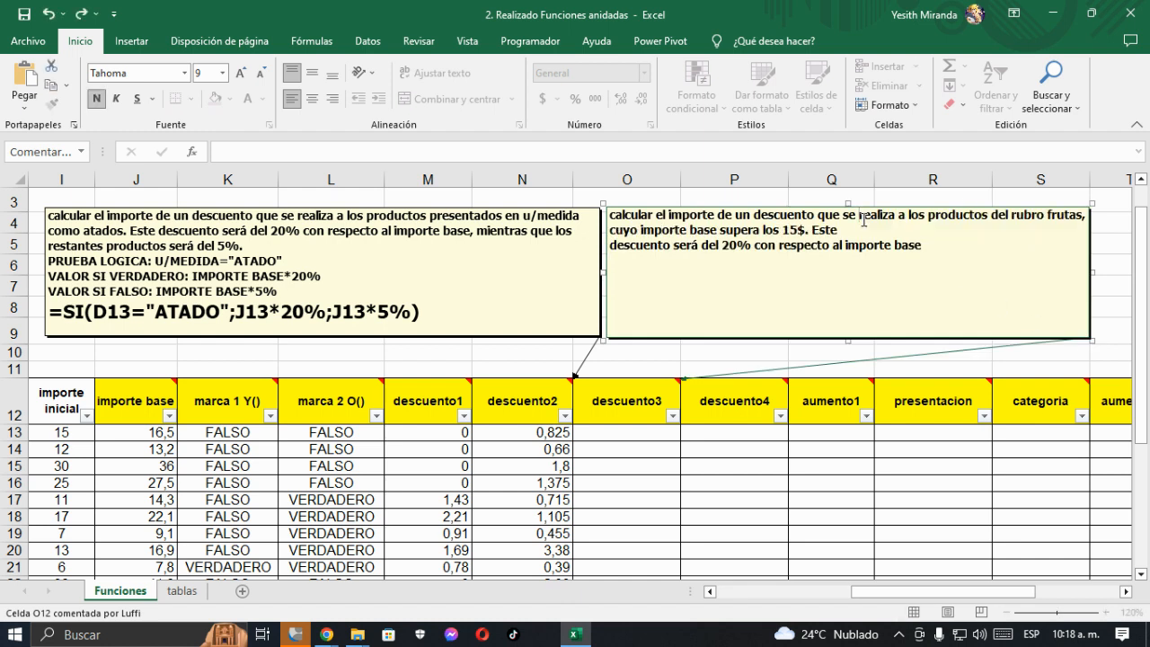
pyautogui.press('Down')
pyautogui.press('Delete')
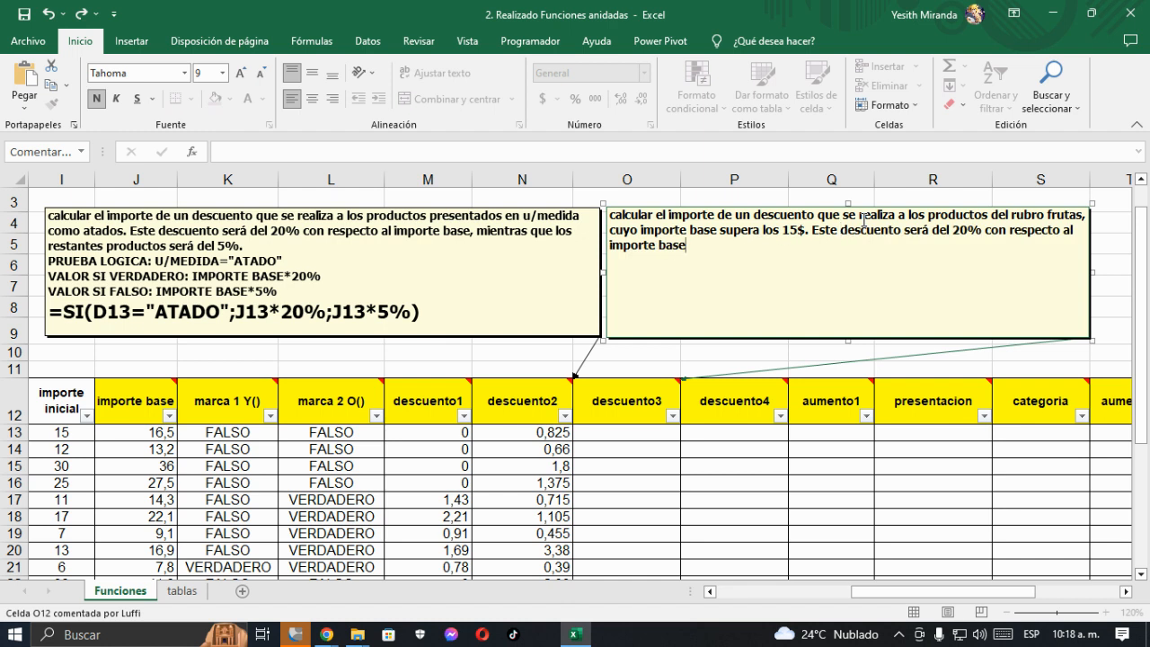
# - Add the line "FUNCION ANIDADA SI(Y)" below the description in the descuento3 comment
pyautogui.press('Return')
pyautogui.press('BackSpace')
pyautogui.press('Return')
pyautogui.write('I(Y) ---')
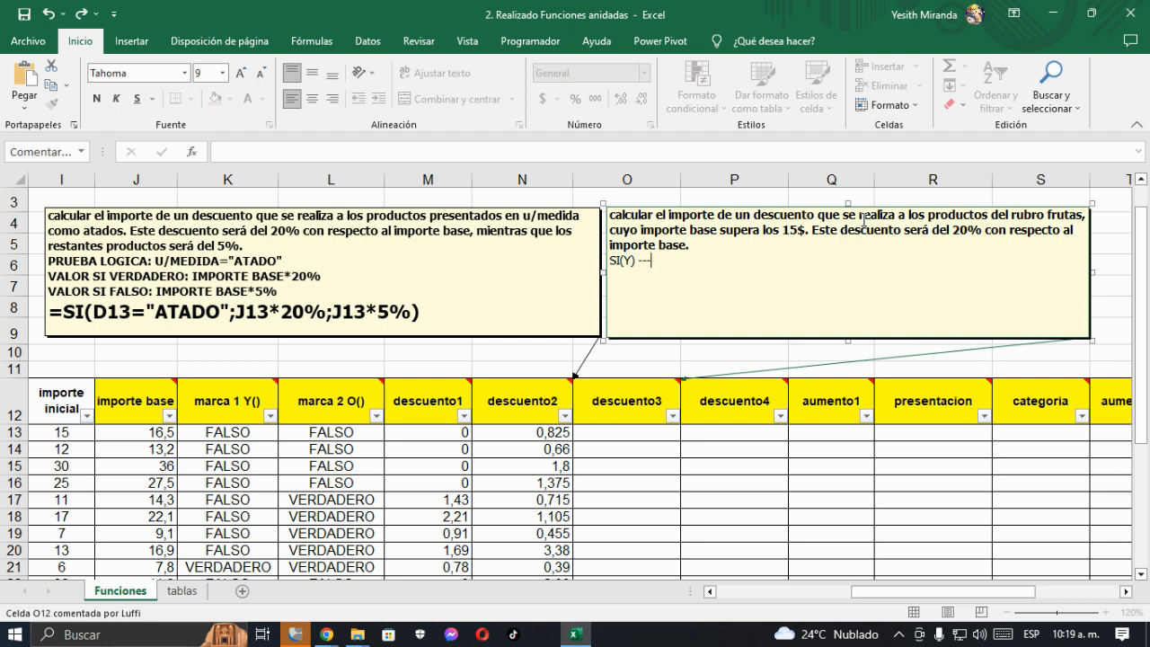
pyautogui.press('Left')
pyautogui.press('Left')
pyautogui.press('Left')
pyautogui.press('Left')
pyautogui.press('Left')
pyautogui.press('Left')
pyautogui.press('Left')
pyautogui.press('Left')
pyautogui.press('Left')
pyautogui.write('FUNCION ANIDADA')
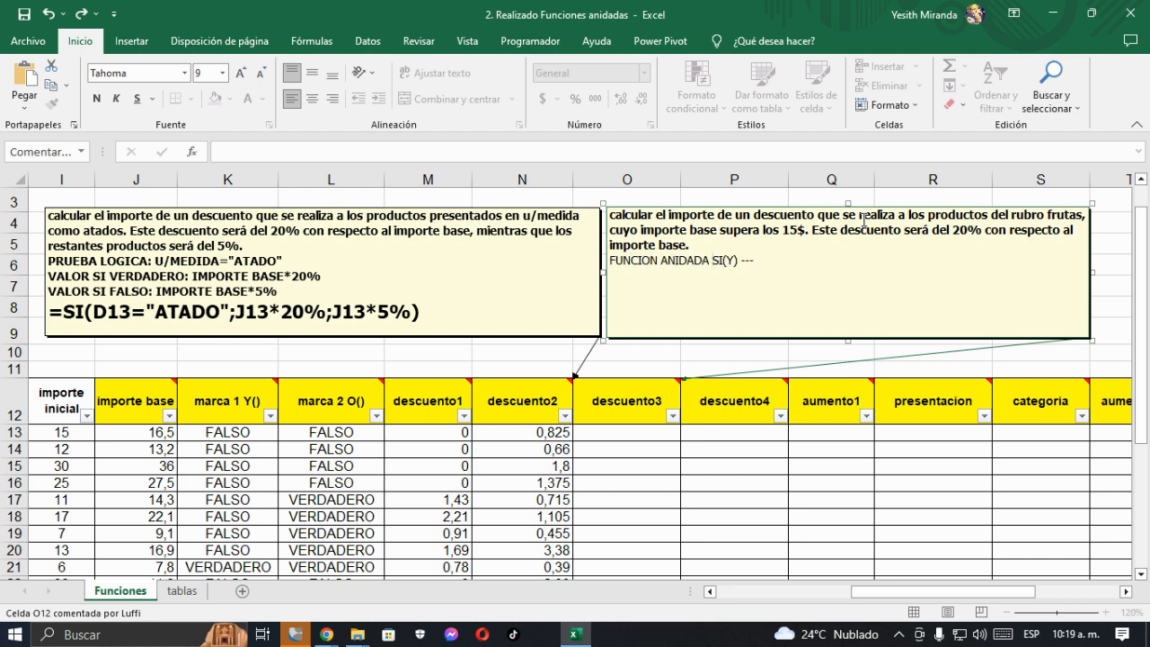
pyautogui.press('Delete')
# - Add the label lines "PRUEBA LOGICA:", "VALOR SI VERDADERO:" and "VALOR SI FALSO:" to the descuento3 comment
pyautogui.write('PRUEBA LOGICA')
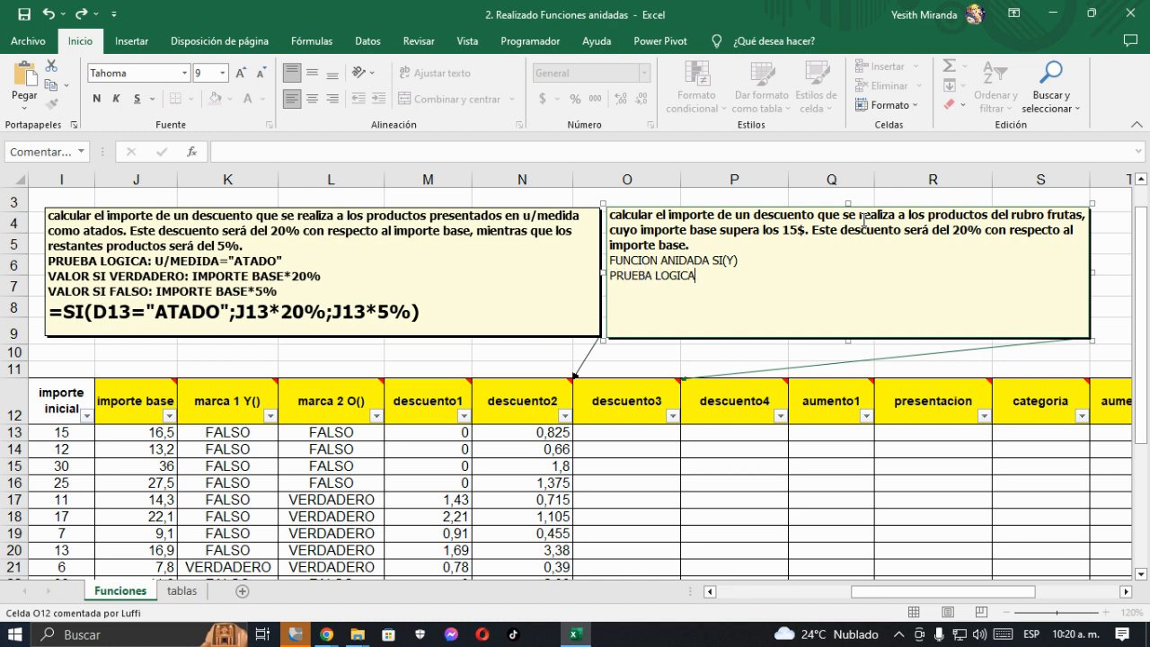
pyautogui.write(':')
pyautogui.press('Return')
pyautogui.write('VALOR SI VER')
pyautogui.write('DADERO:')
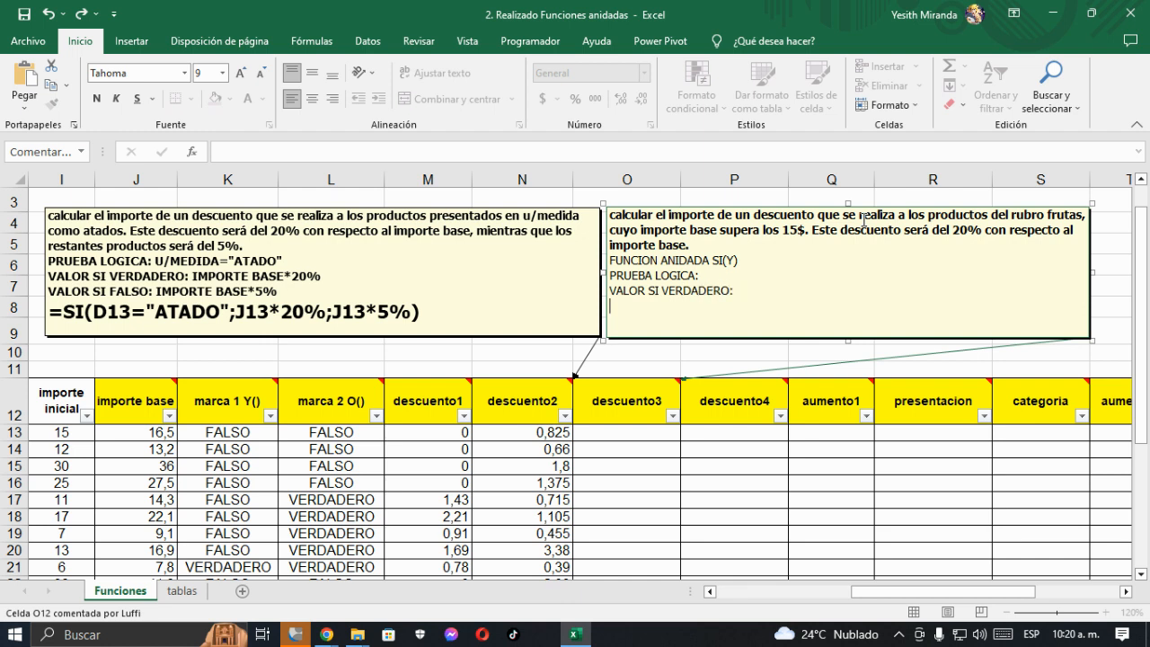
pyautogui.press('Return')
pyautogui.write('VALOR SI FALSO:')
pyautogui.press('Up')
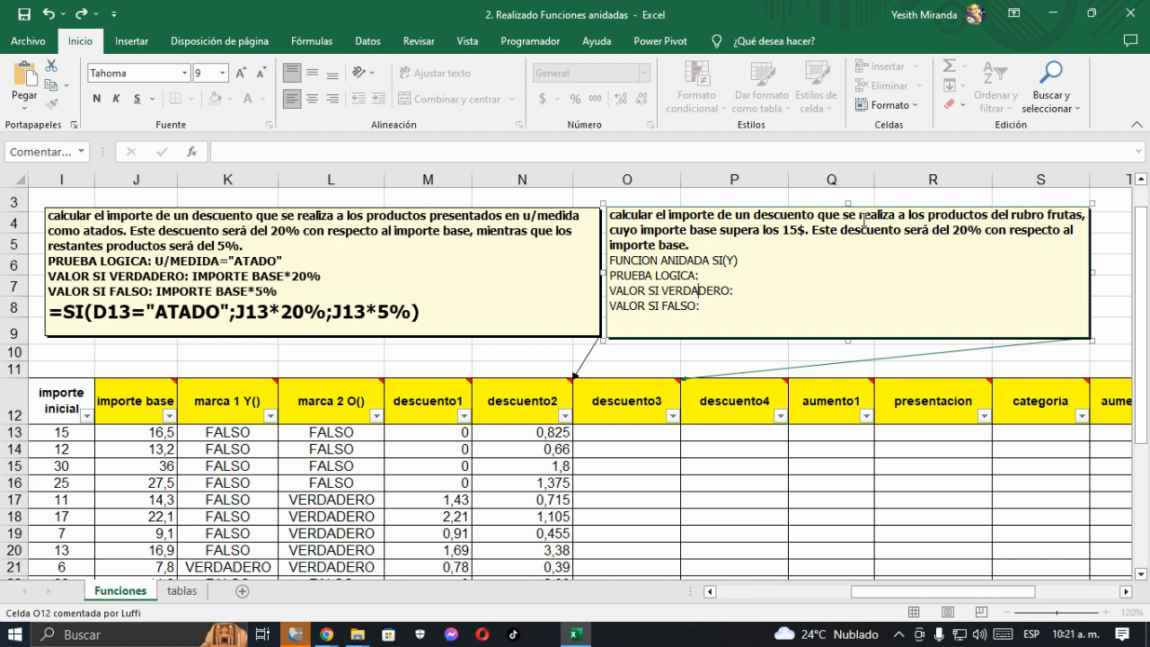
# - Make the four new lines of the descuento3 comment bold at size 10 and increase the comment box's height
pyautogui.press('Down')
pyautogui.hotkey('shift', 'Up')
pyautogui.hotkey('shift', 'Up')
pyautogui.hotkey('shift', 'Up')
pyautogui.hotkey('shift', 'Up')
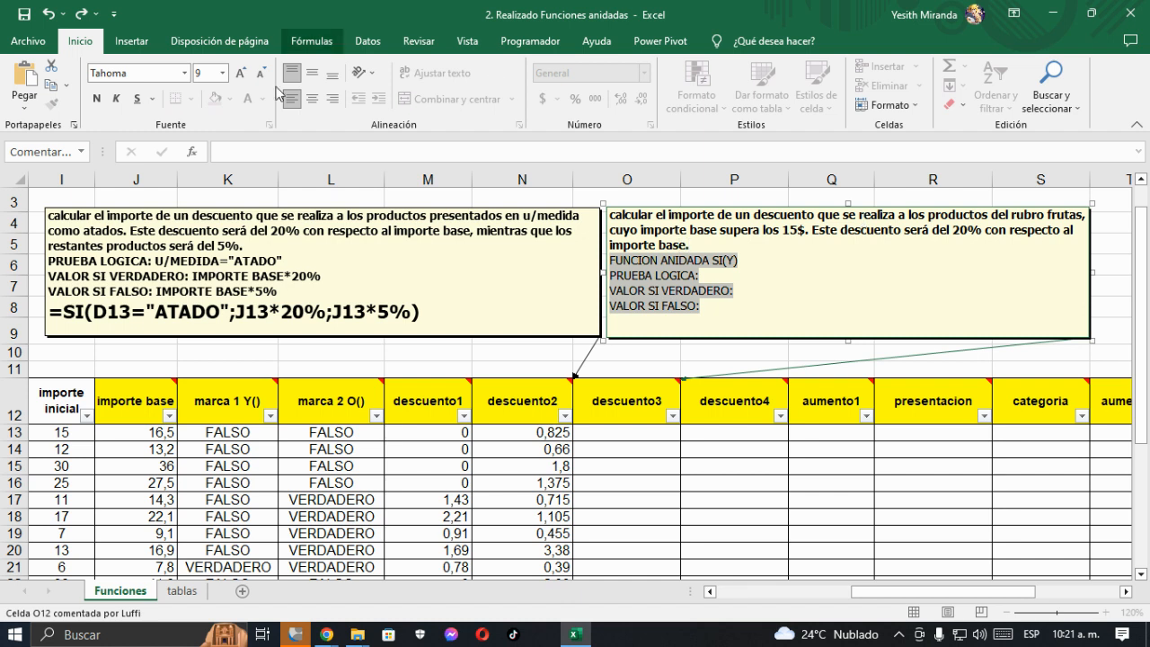
pyautogui.click(96, 98)
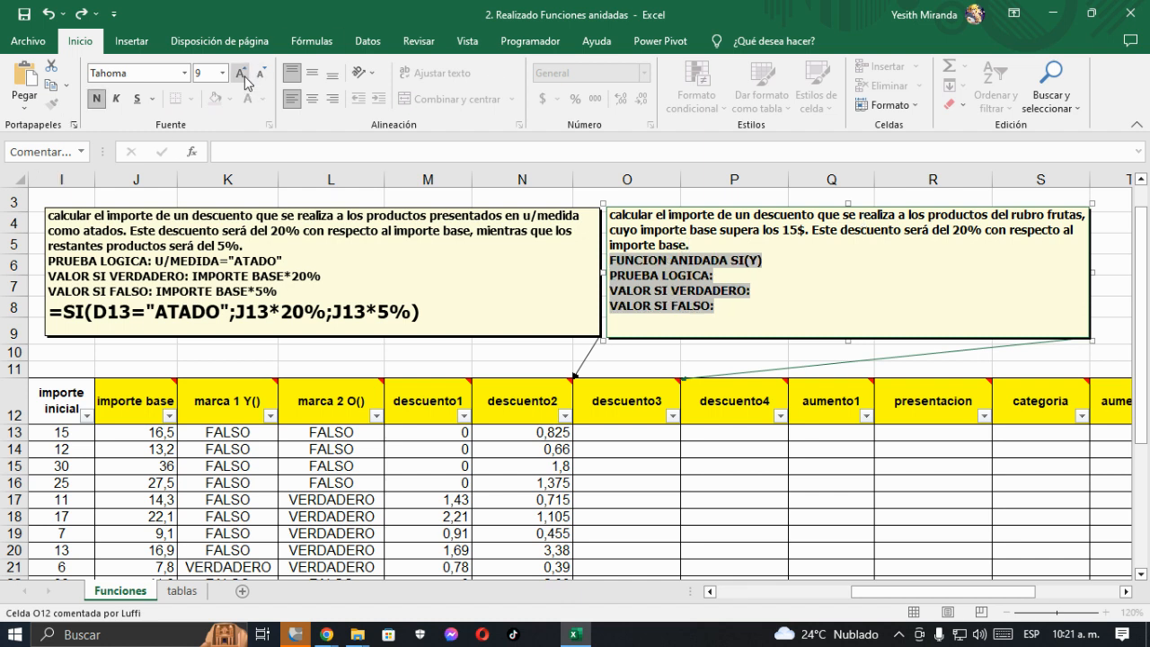
pyautogui.click(241, 74)
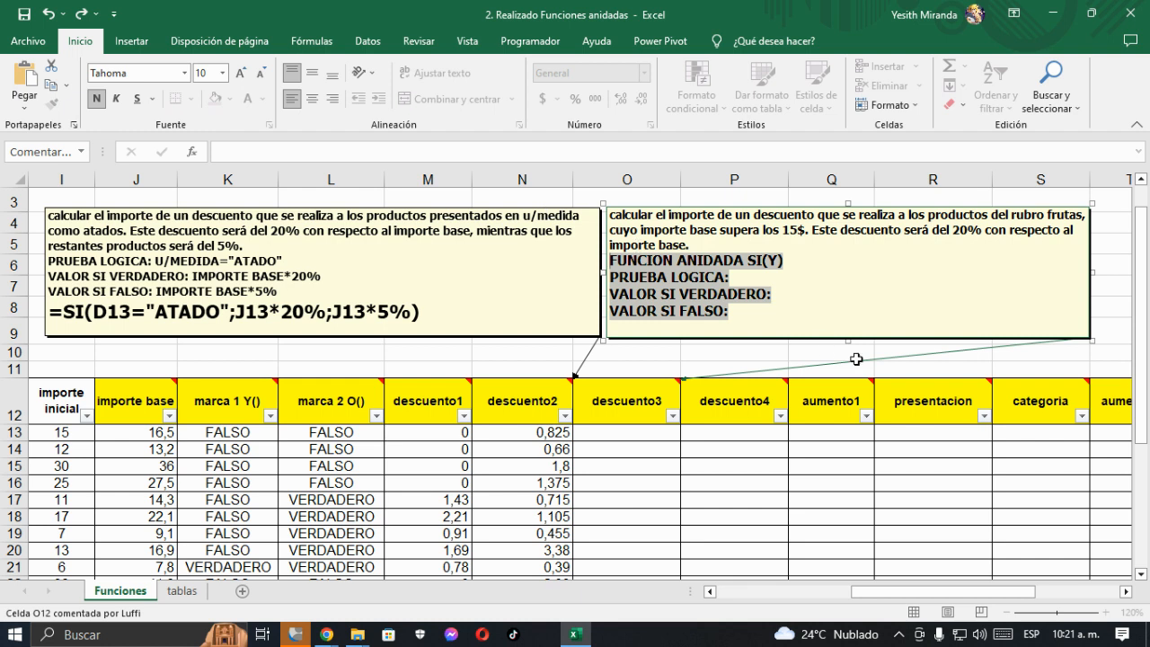
pyautogui.moveTo(851, 343); pyautogui.dragTo(843, 370)
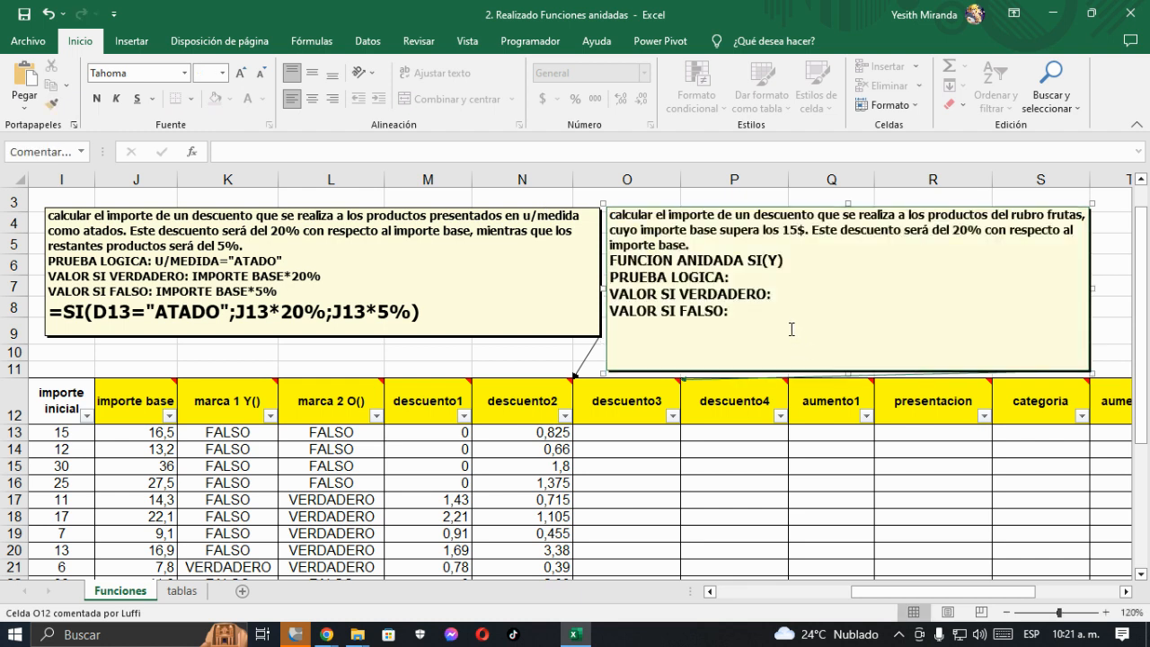
# - Enter RUBRO="FRUTAS" after the PRUEBA LOGICA label in the descuento3 comment
pyautogui.click(736, 277)
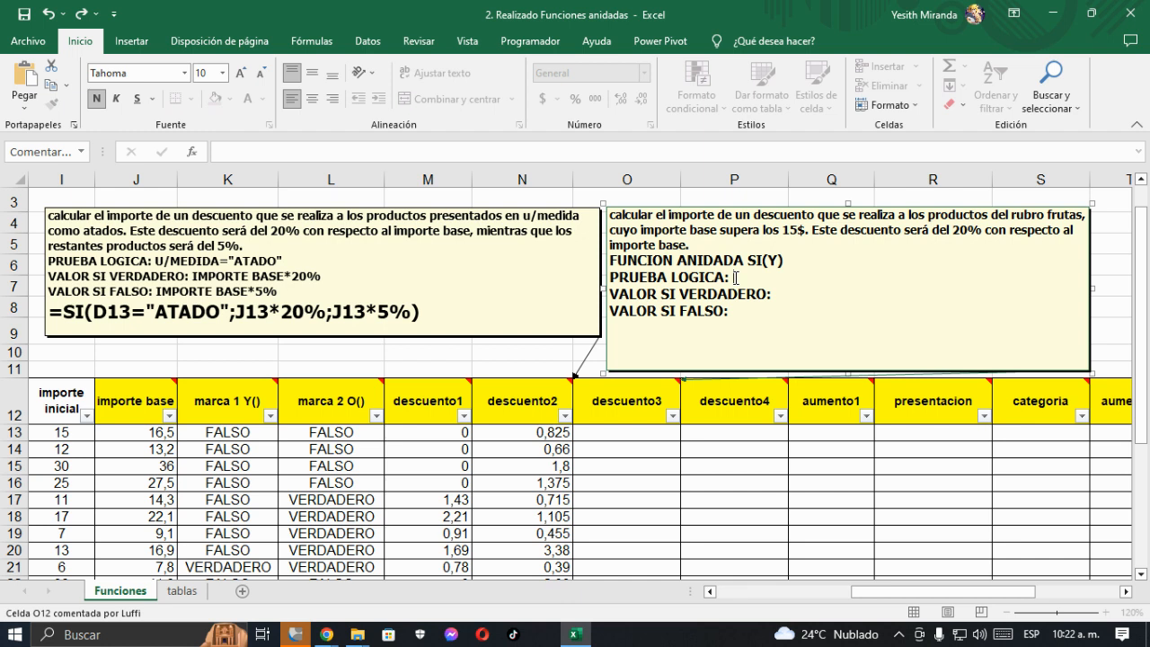
pyautogui.write('RUBRO="FRUTA')
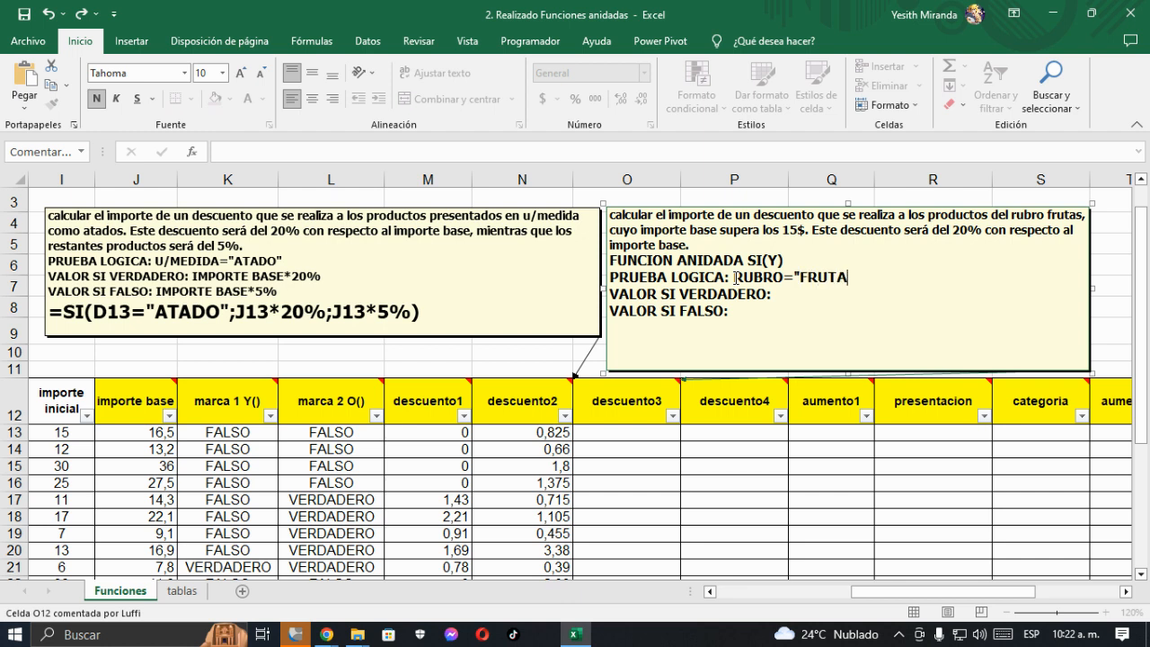
pyautogui.write('S" Y')
pyautogui.write('IMPORTE')
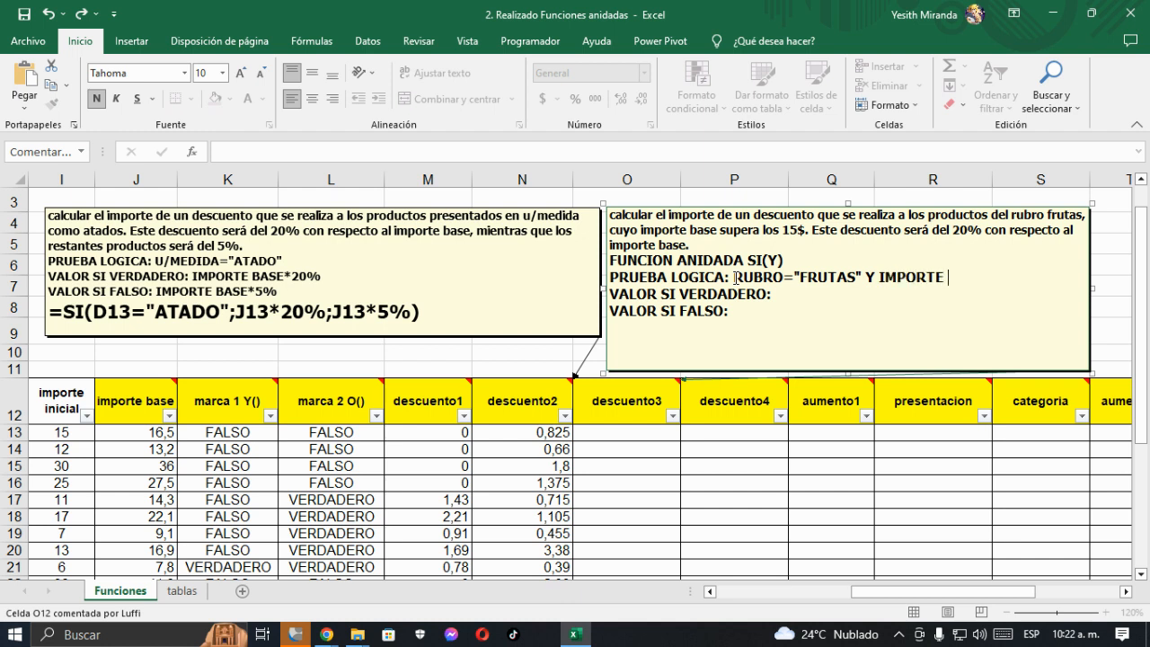
pyautogui.write('ASE')
pyautogui.press('BackSpace')
pyautogui.press('BackSpace')
pyautogui.press('BackSpace')
pyautogui.press('BackSpace')
pyautogui.press('BackSpace')
pyautogui.press('BackSpace')
pyautogui.press('BackSpace')
pyautogui.press('BackSpace')
pyautogui.press('BackSpace')
pyautogui.press('BackSpace')
pyautogui.press('BackSpace')
pyautogui.press('BackSpace')
pyautogui.press('BackSpace')
pyautogui.press('BackSpace')
pyautogui.press('BackSpace')
# - Insert "IMPORTE BASE>15 Y" before the RUBRO condition in the comment's PRUEBA LOGICA line
pyautogui.write('IMPORTE')
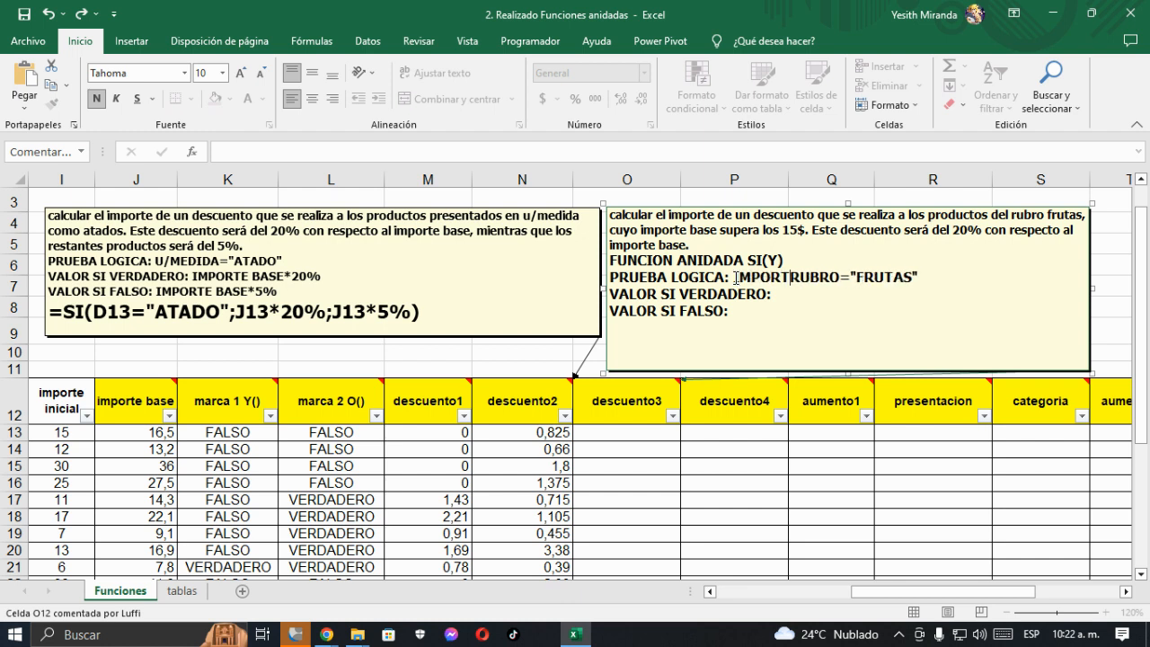
pyautogui.write(' BASE')
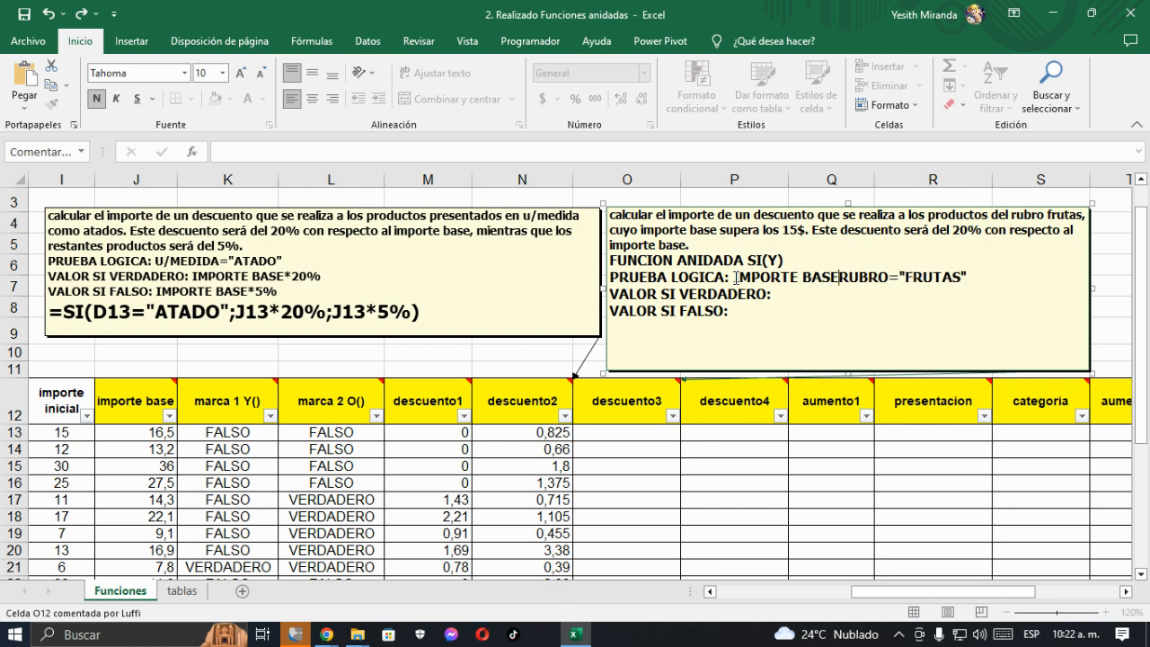
pyautogui.write('>15')
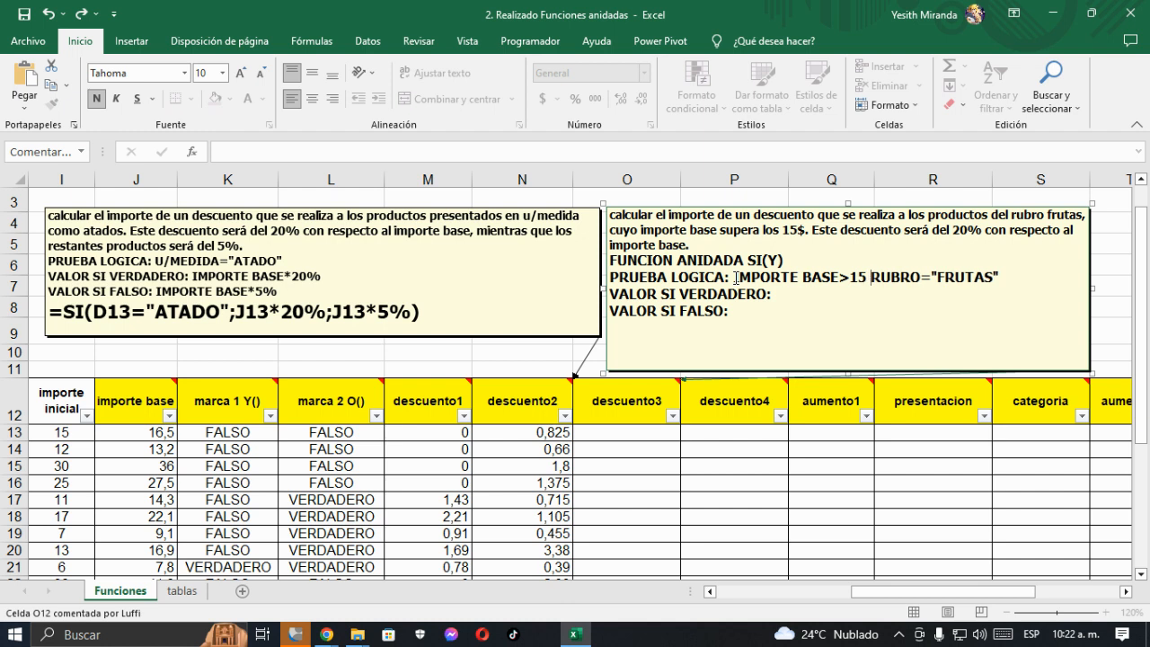
pyautogui.write(' Y')
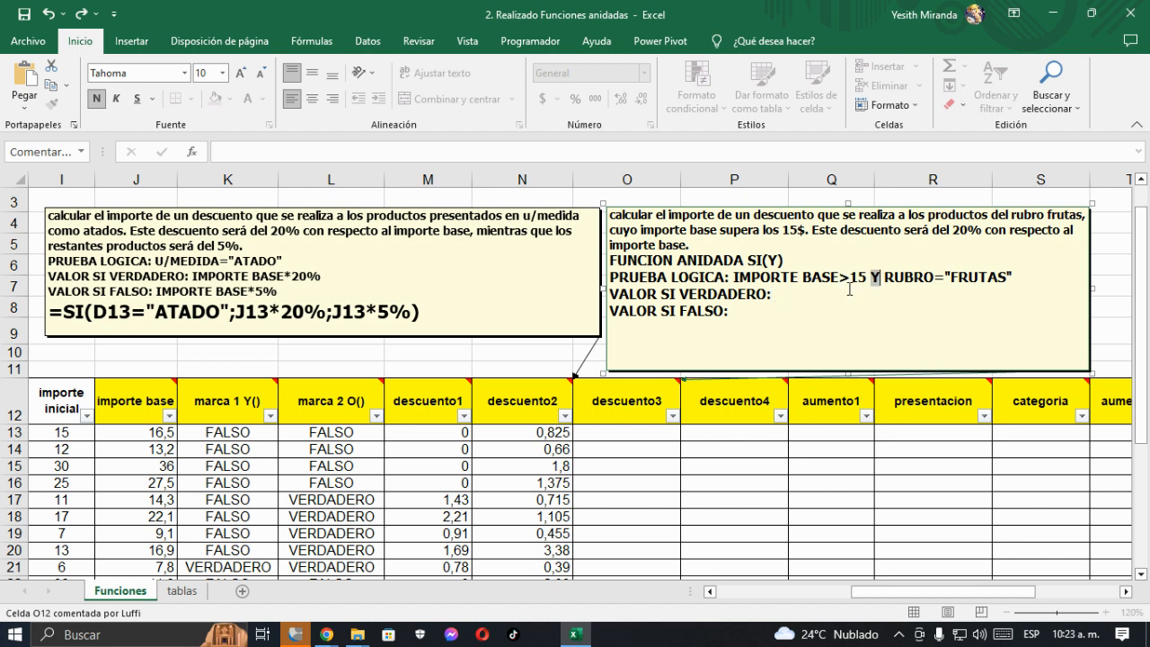
pyautogui.moveTo(869, 279); pyautogui.dragTo(885, 280)
# - Complete the descuento3 comment with IMPORTE BASE * 20% for VALOR SI VERDADERO and 0 for VALOR SI FALSO
pyautogui.click(778, 300)
pyautogui.write('IMPORTE BASE')
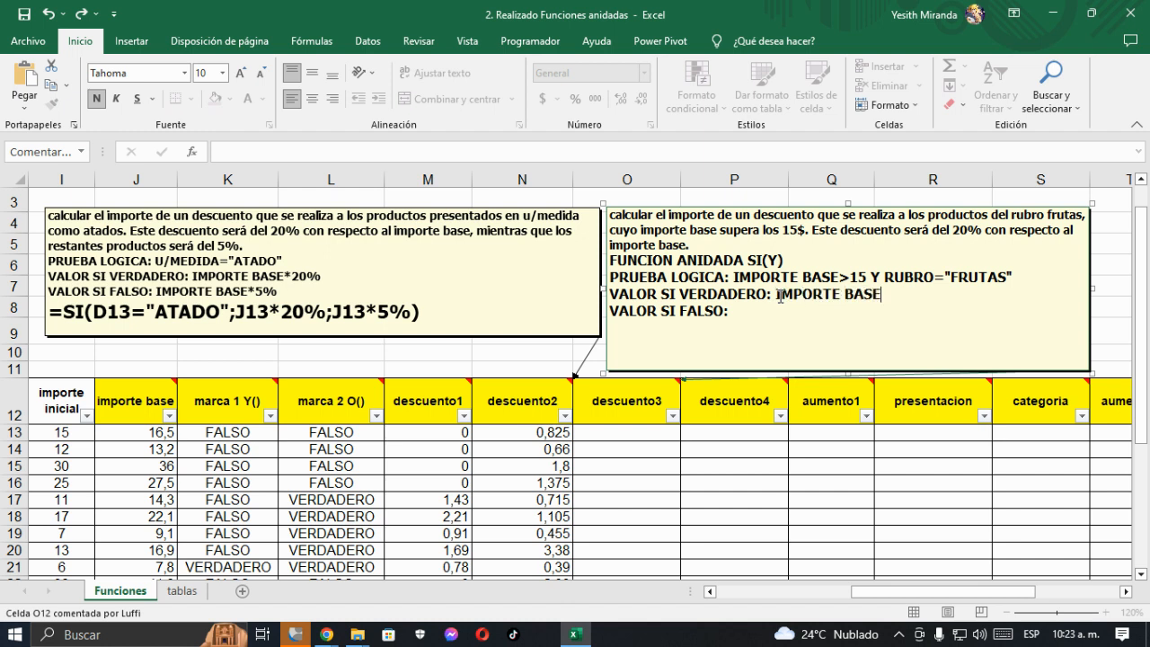
pyautogui.write(' *')
pyautogui.write(' 20')
pyautogui.write('% VALOR')
pyautogui.write(' SI FALSO: 0')
# - Insert the SI function in cell O13 under descuento3 and move its arguments dialog clear of the descuento3 comment
pyautogui.click(638, 431)
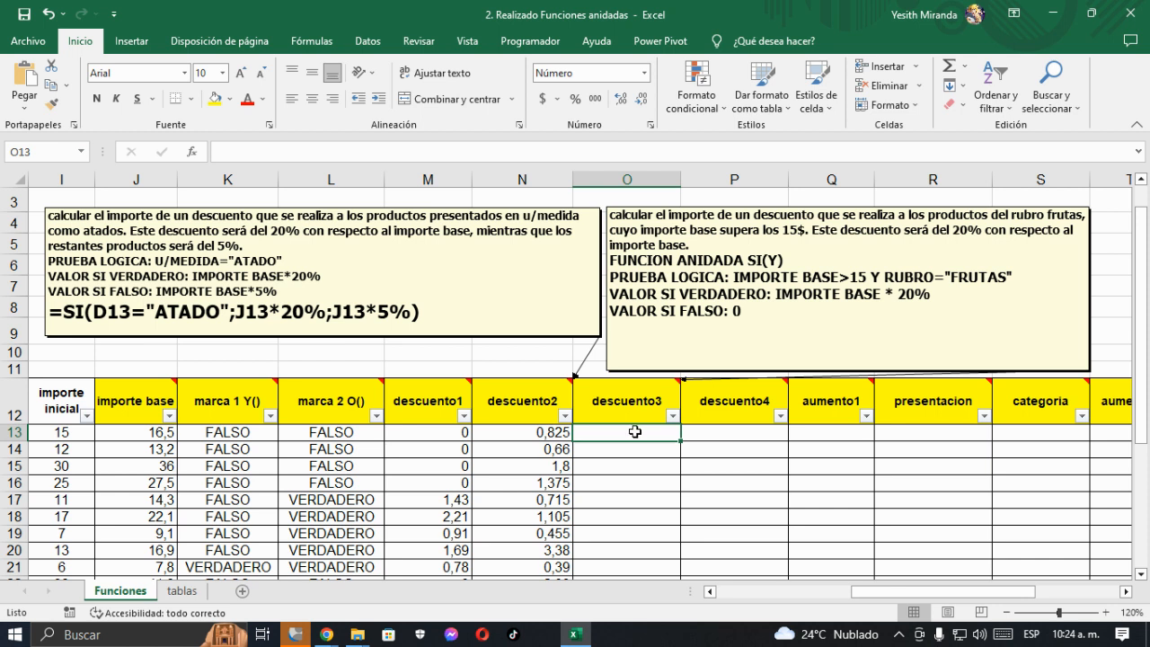
pyautogui.click(196, 153)
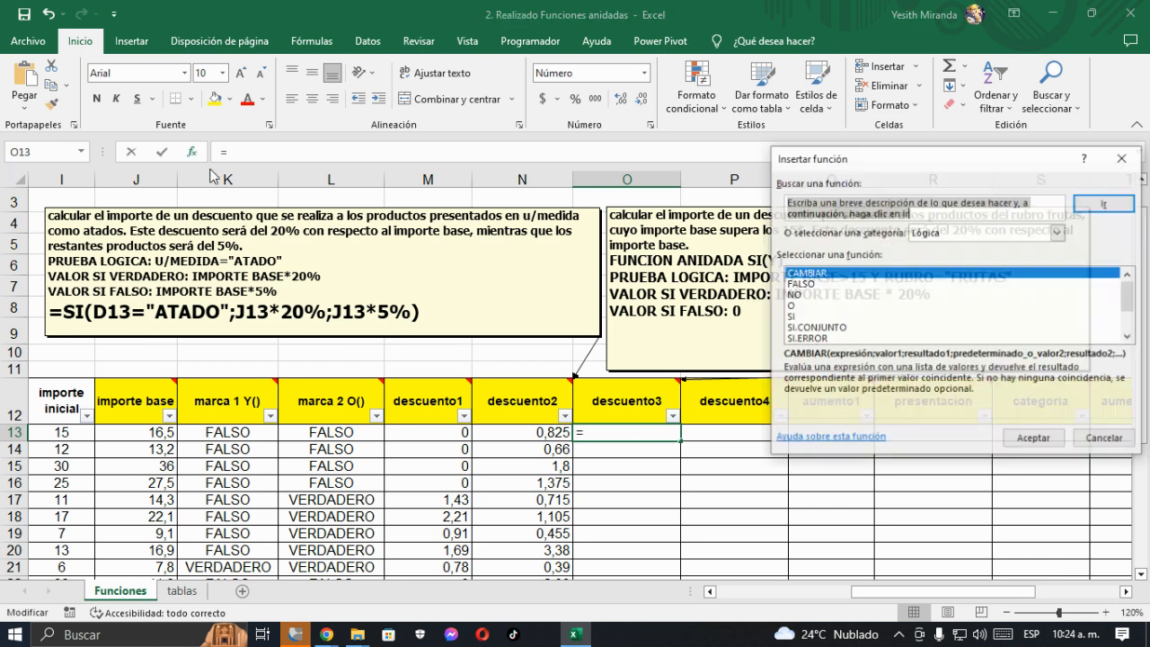
pyautogui.click(796, 316)
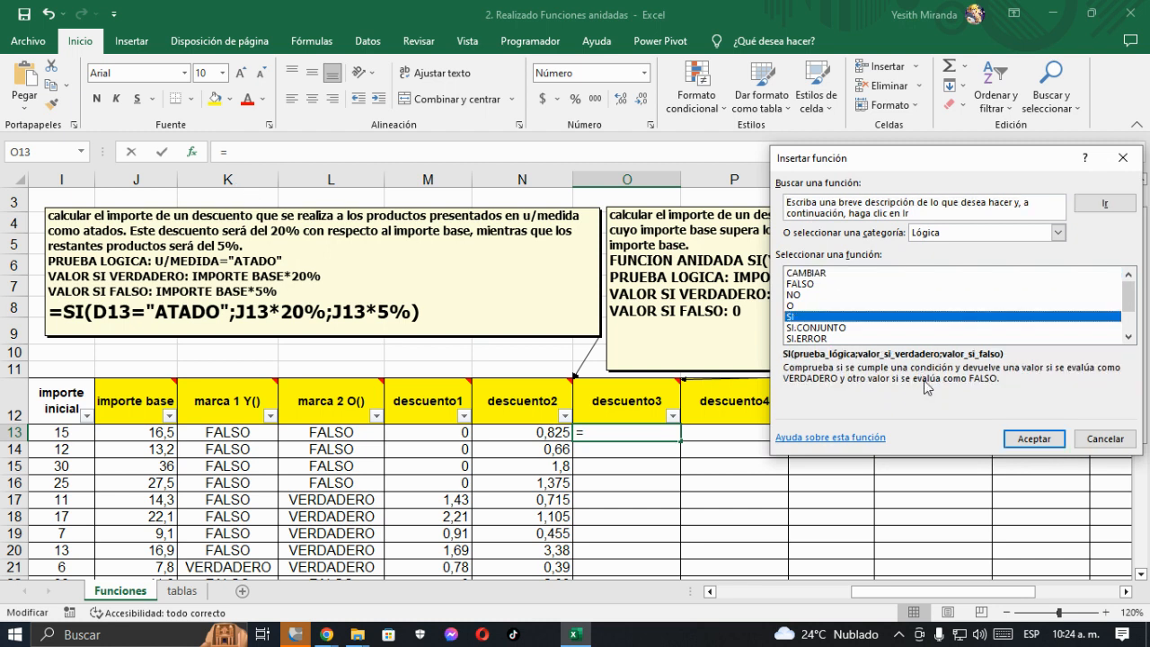
pyautogui.click(1033, 439)
pyautogui.moveTo(703, 305); pyautogui.dragTo(118, 240)
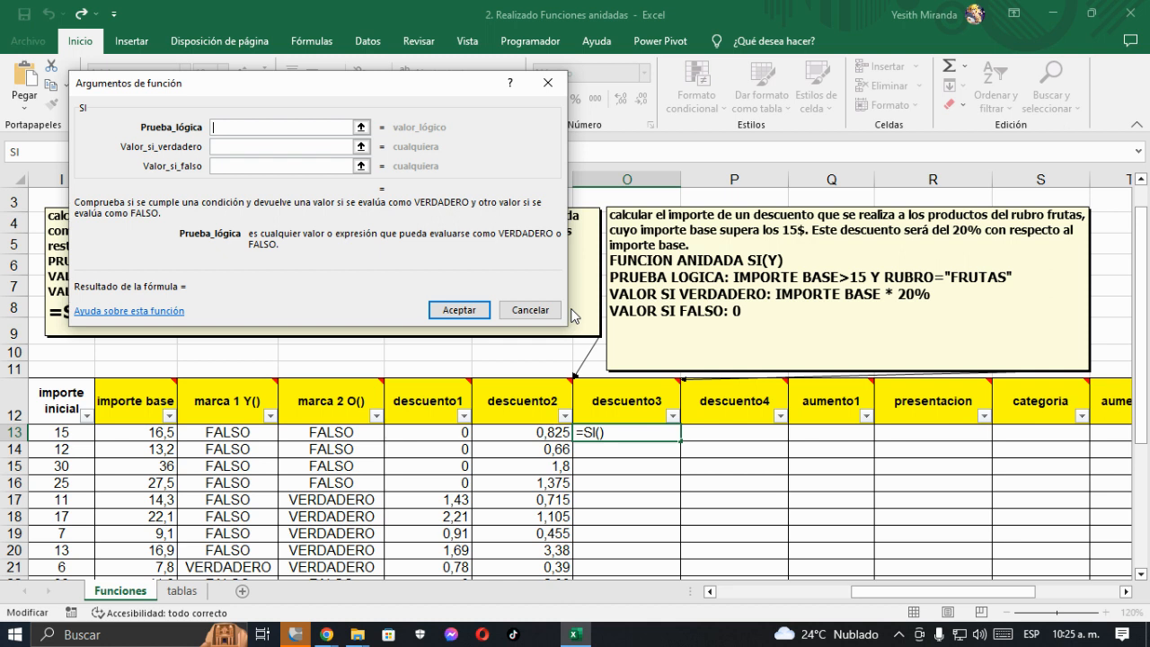
# - Set the SI function's Valor_si_verdadero to J13*20% and its Valor_si_falso to 0
pyautogui.click(236, 153)
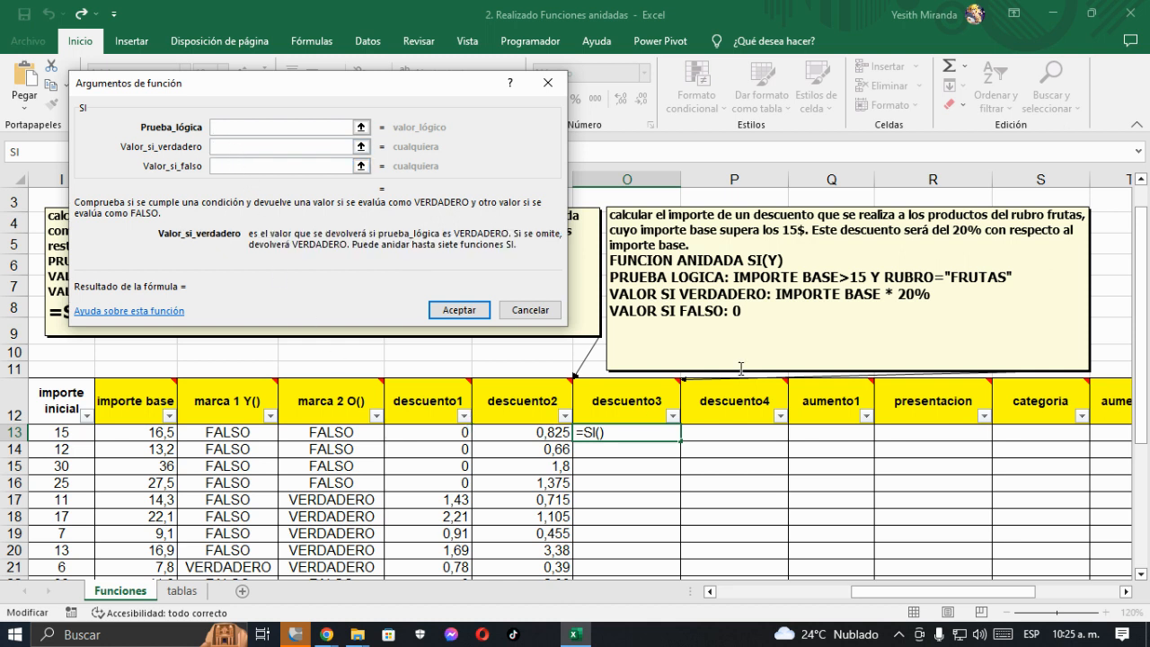
pyautogui.click(116, 429)
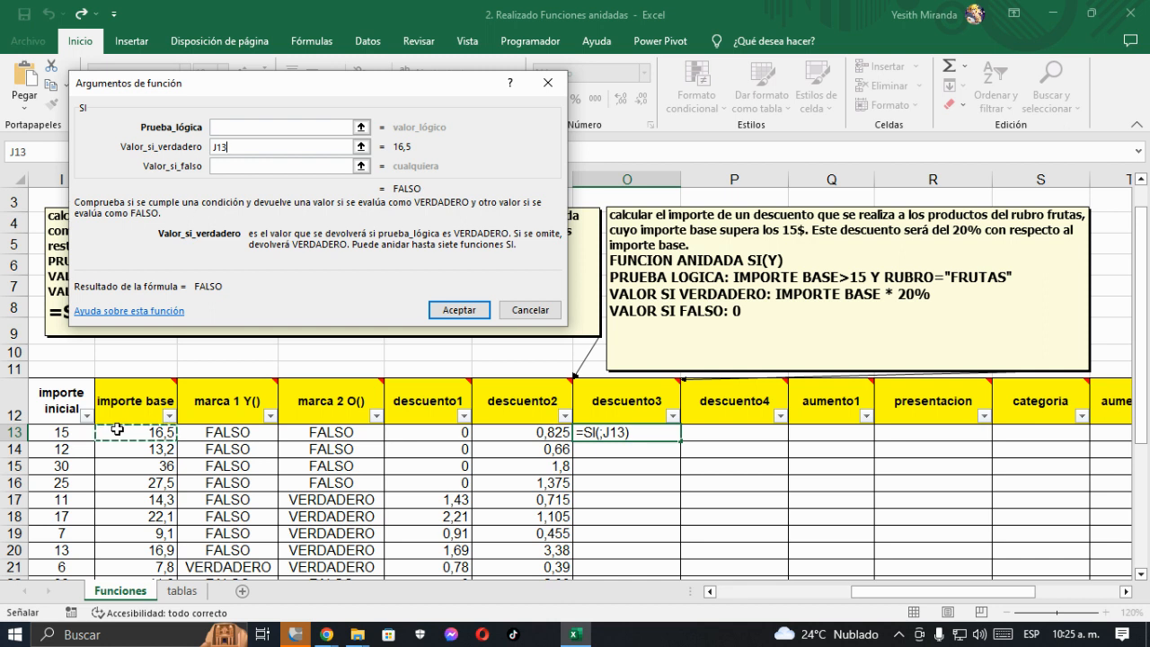
pyautogui.write('*20')
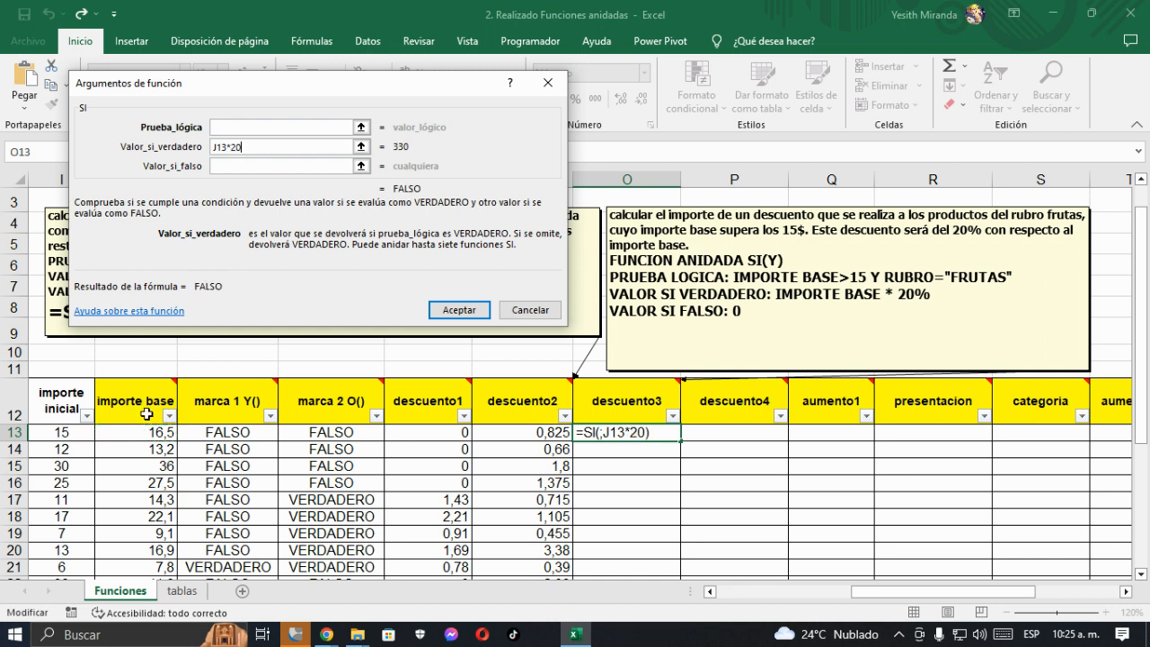
pyautogui.write('%')
pyautogui.click(229, 167)
pyautogui.write('0')
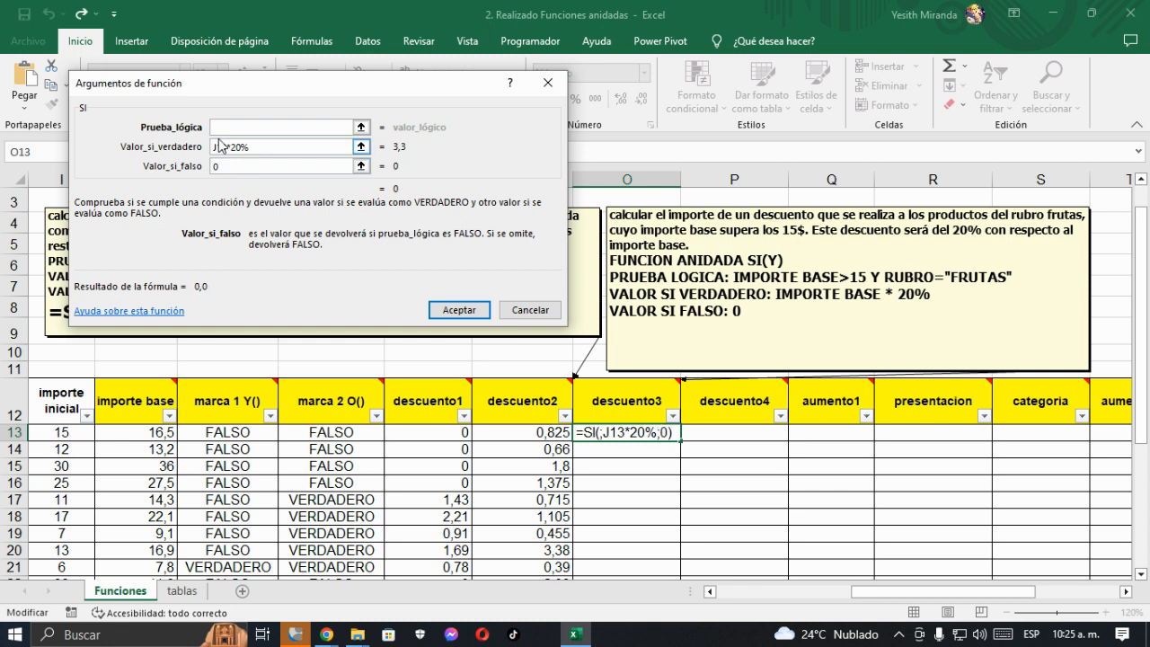
# - Open the list of functions available for nesting in the SI function's Prueba_lógica argument
pyautogui.click(225, 126)
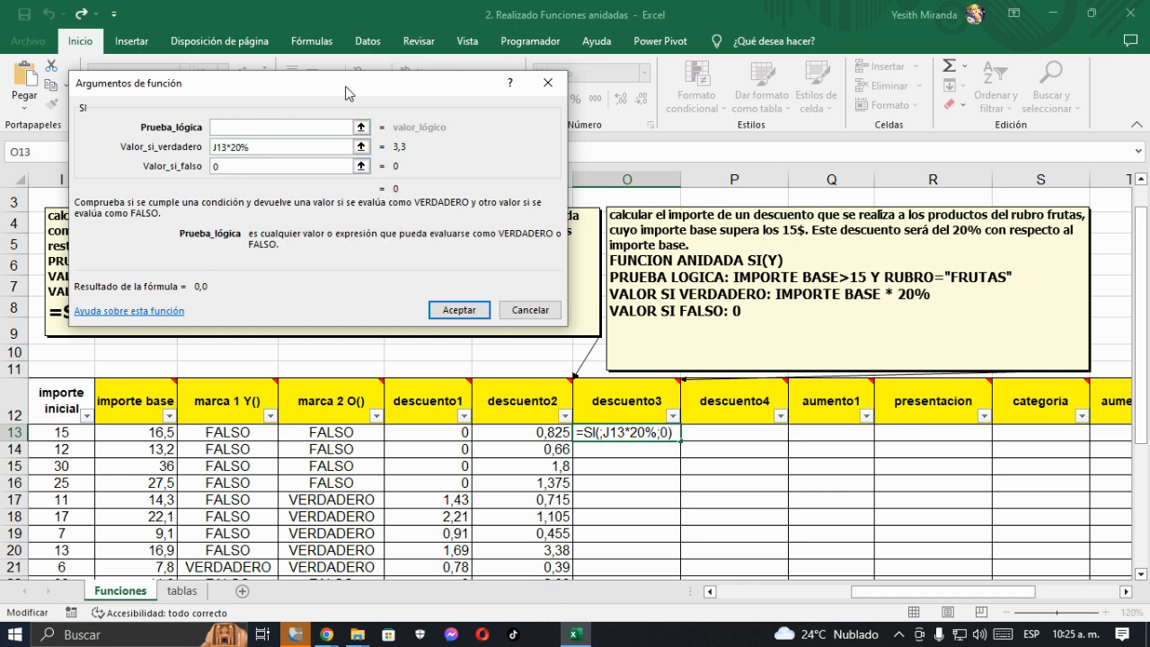
pyautogui.moveTo(347, 92); pyautogui.dragTo(803, 102)
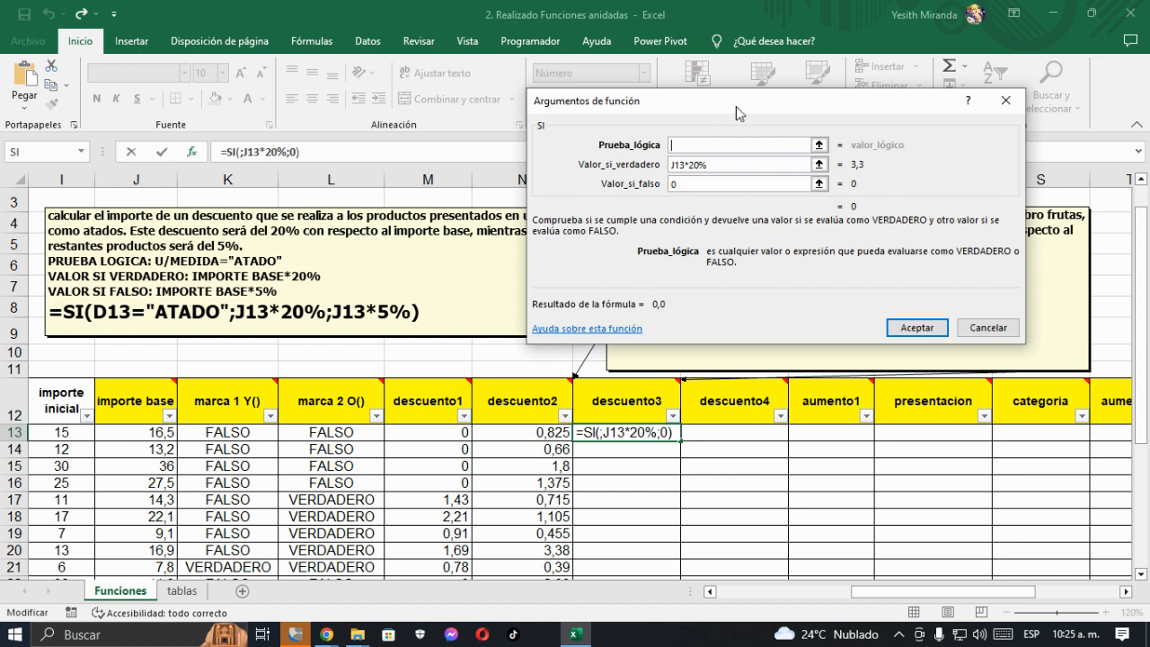
pyautogui.click(80, 152)
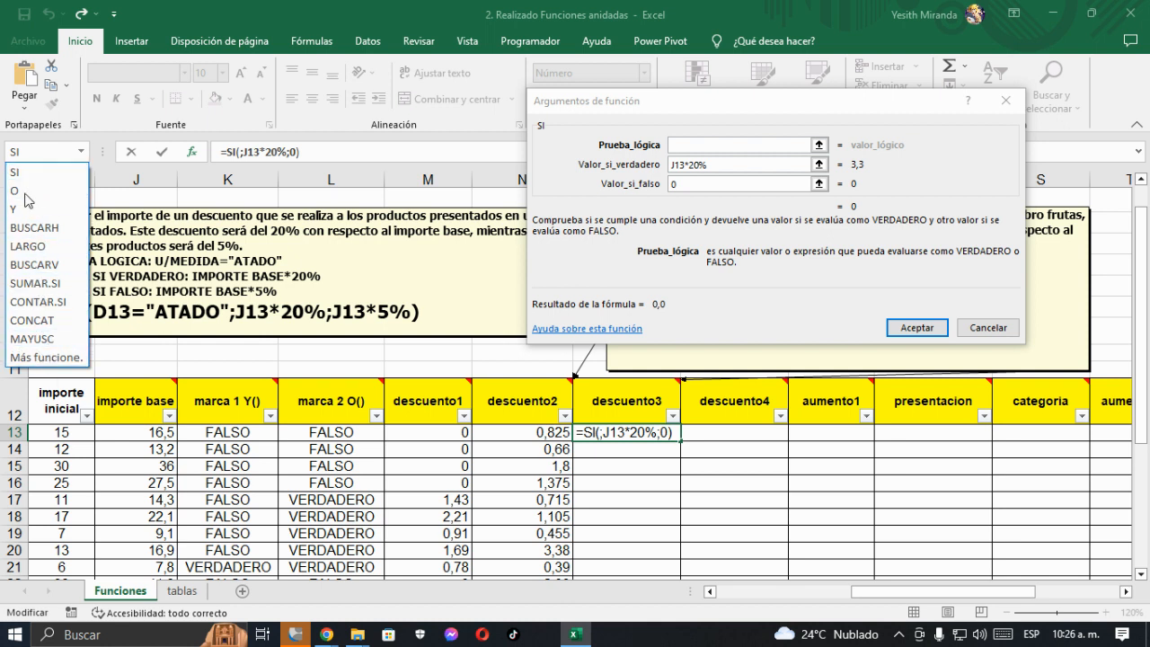
# - Nest the Y function from the Lógica category in the SI function's Prueba_lógica and move its arguments dialog clear of row 13 and the descuento3 comment
pyautogui.click(45, 358)
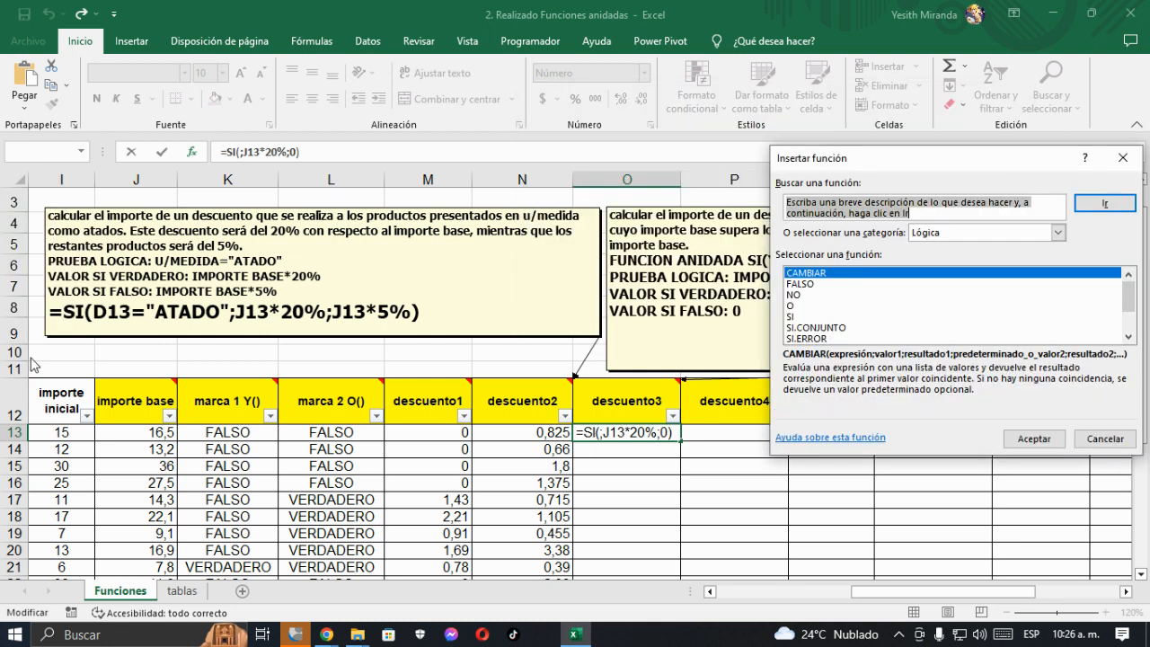
pyautogui.moveTo(903, 169); pyautogui.dragTo(455, 148)
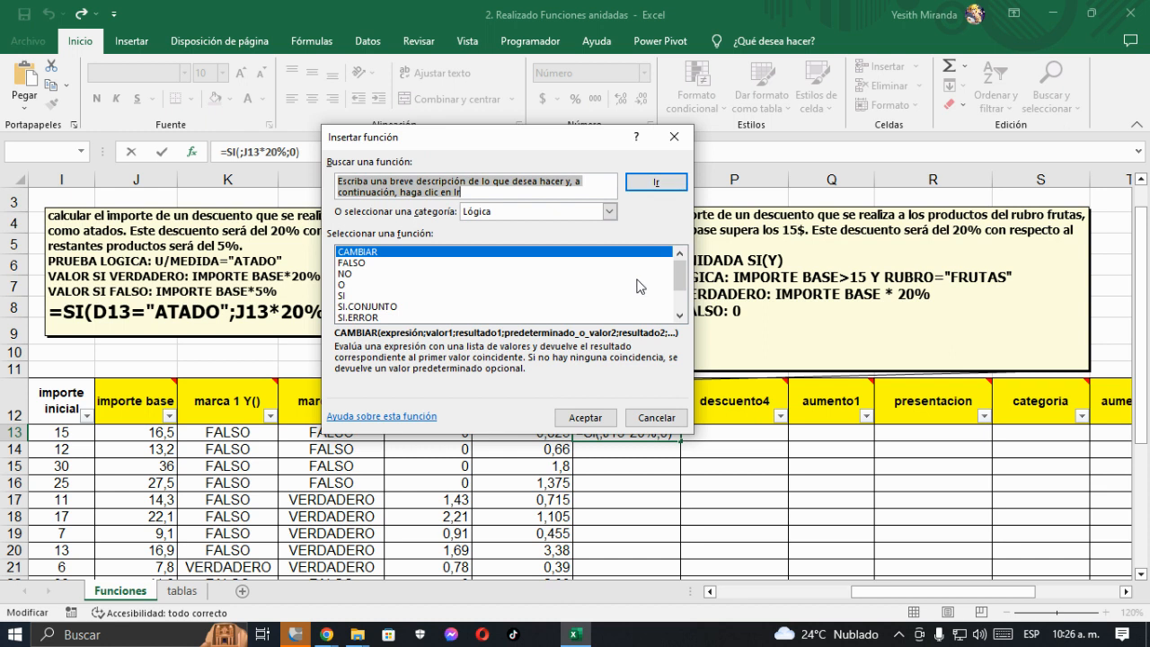
pyautogui.click(609, 214)
pyautogui.click(487, 329)
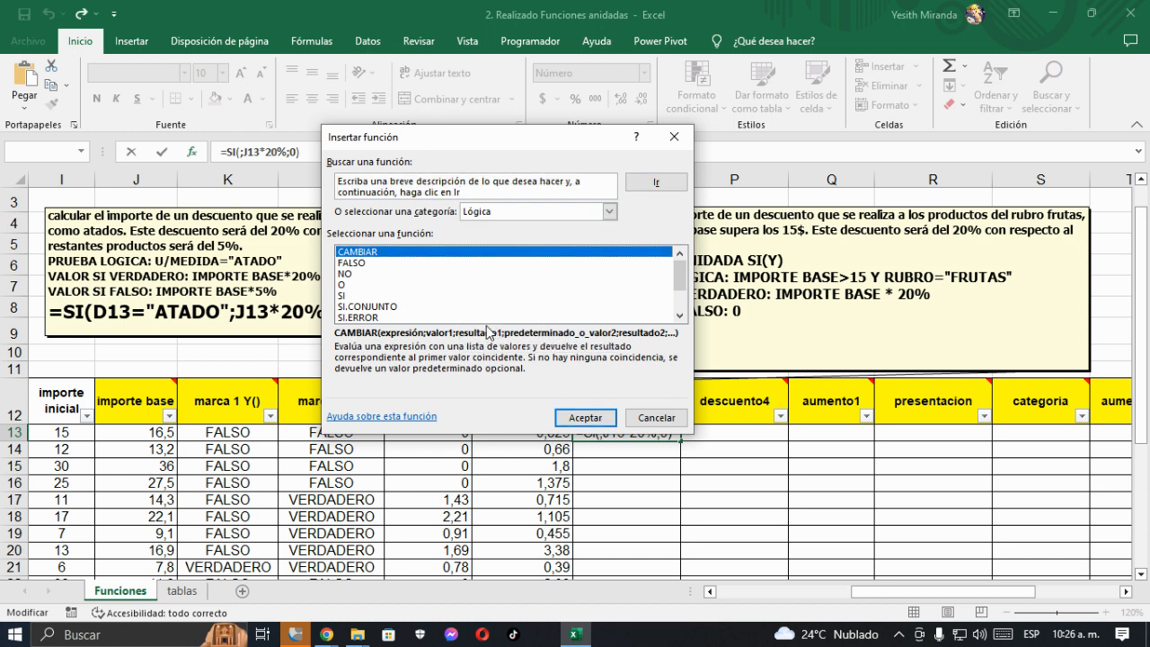
pyautogui.moveTo(680, 274); pyautogui.dragTo(676, 310)
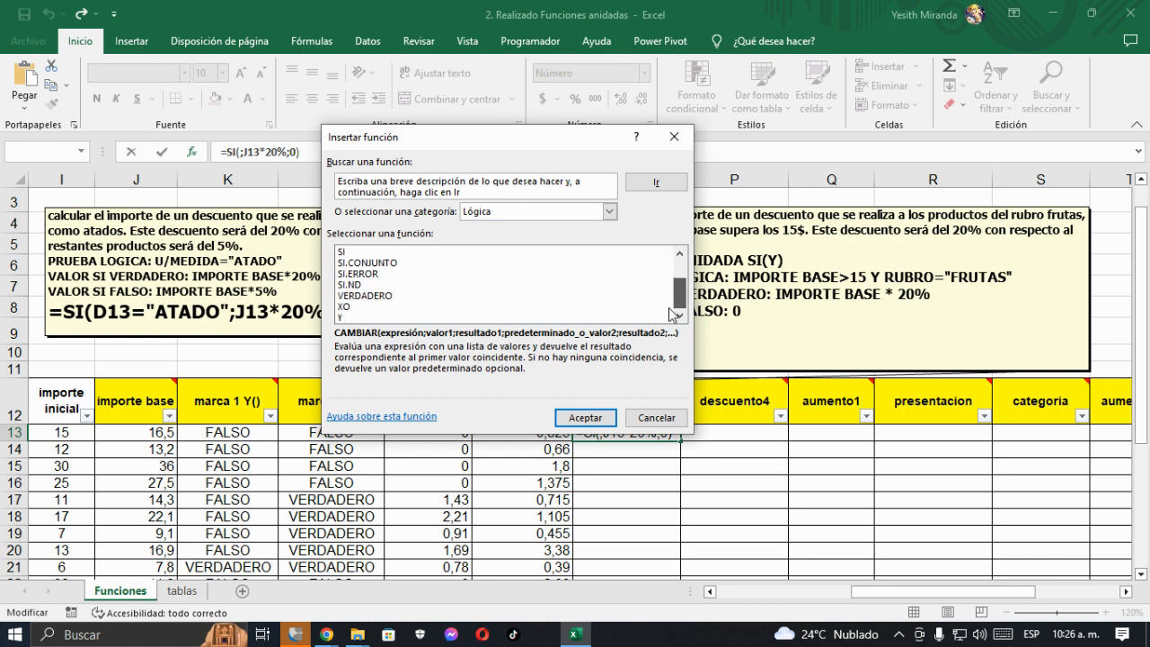
pyautogui.click(348, 318)
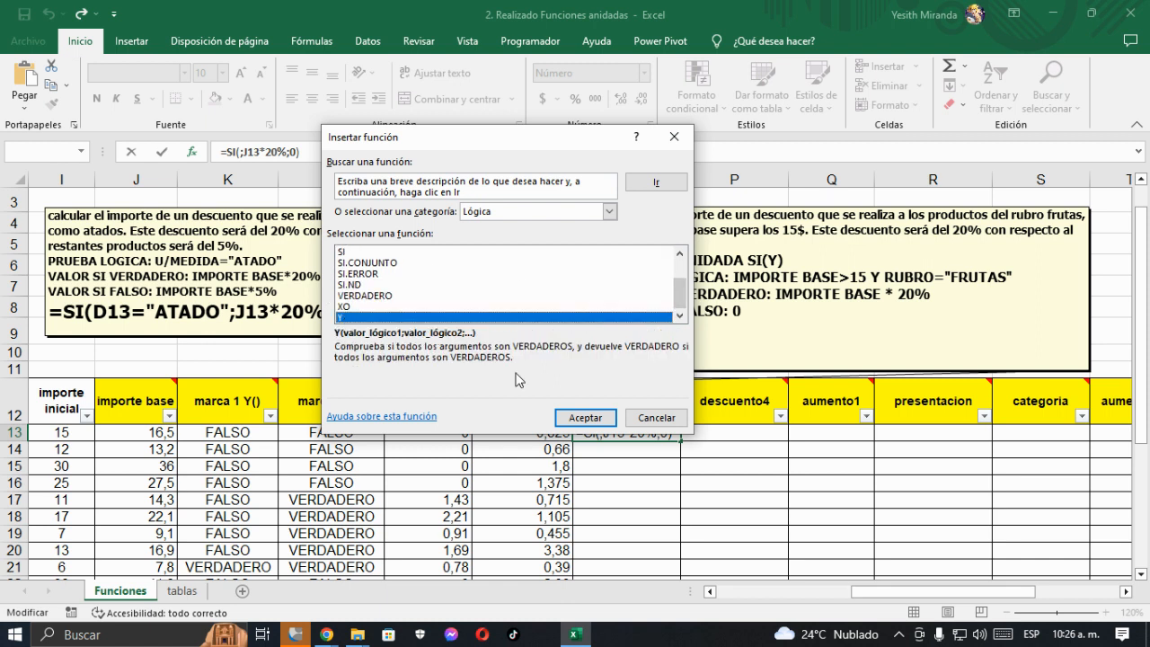
pyautogui.click(585, 418)
pyautogui.moveTo(627, 290); pyautogui.dragTo(270, 355)
pyautogui.moveTo(507, 177); pyautogui.dragTo(403, 259)
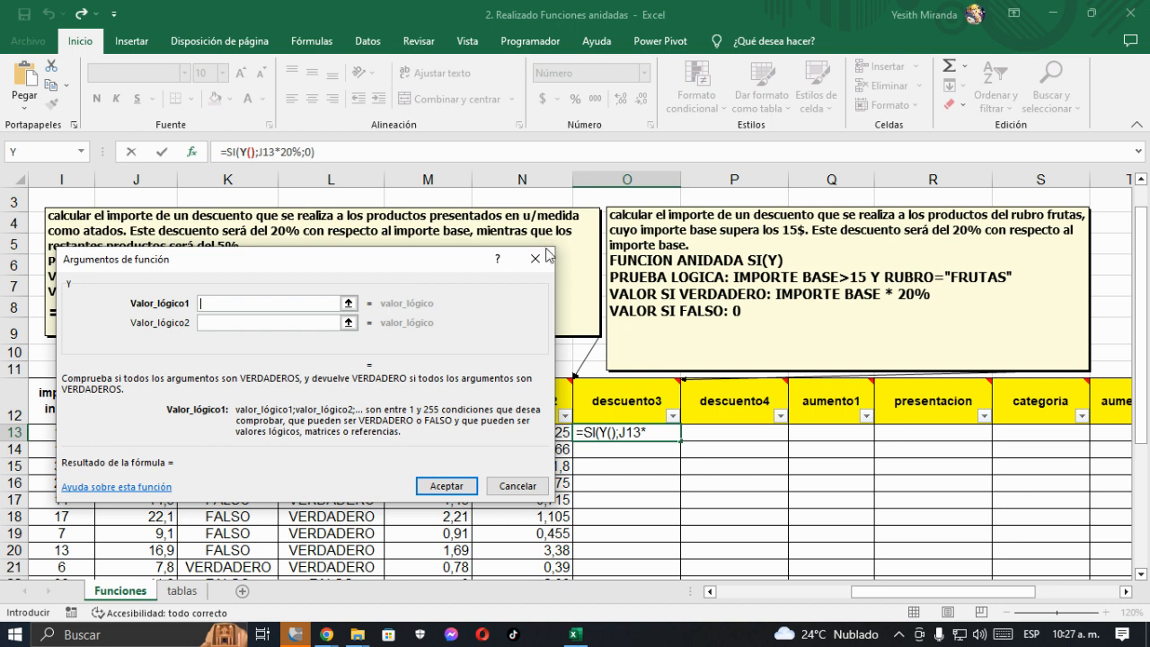
pyautogui.moveTo(381, 262); pyautogui.dragTo(400, 56)
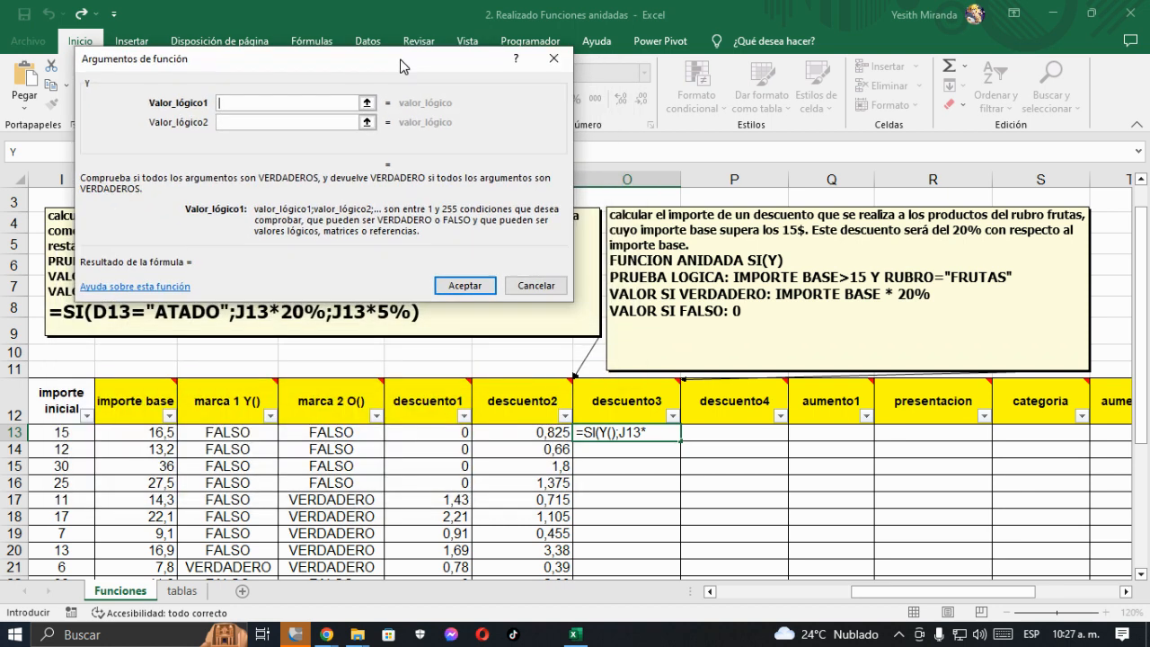
# - Set the Y function's Valor_lógico1 to J13>15 and Valor_lógico2 to C13="FRUTAS", and accept the nested formula
pyautogui.click(158, 429)
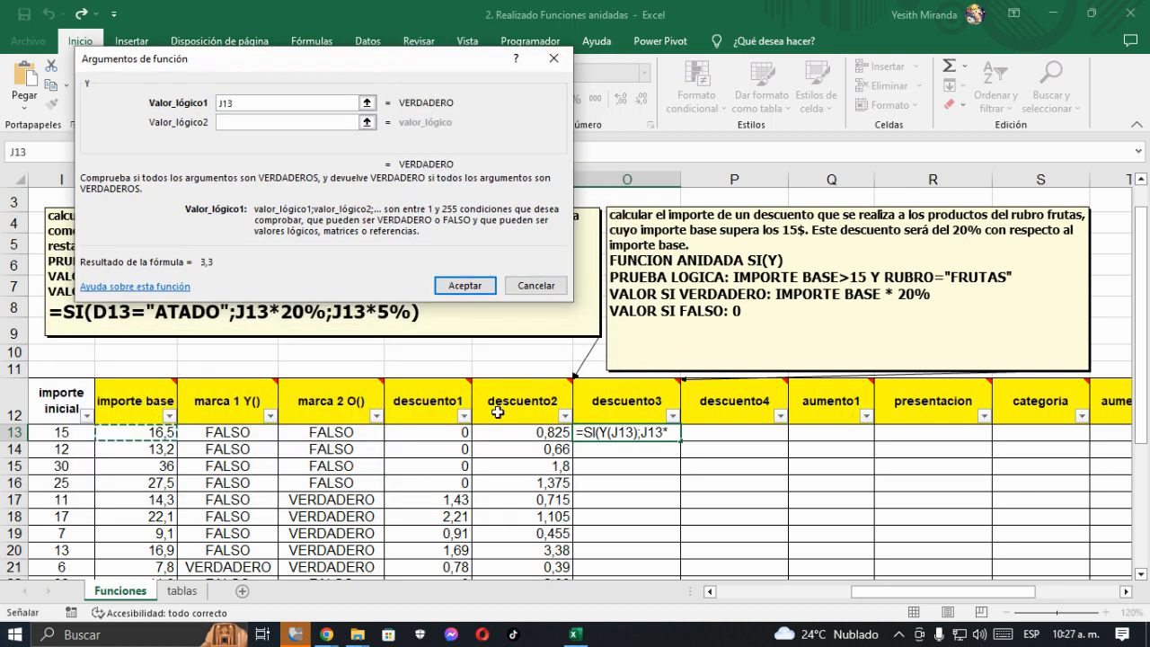
pyautogui.write('>15')
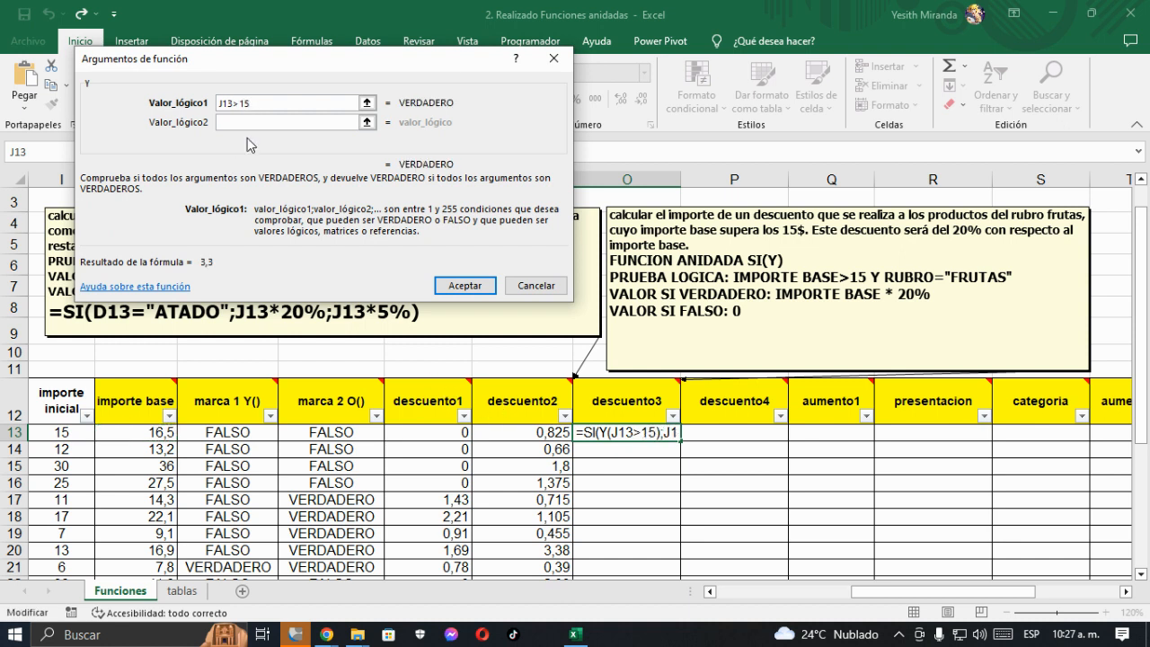
pyautogui.press('Tab')
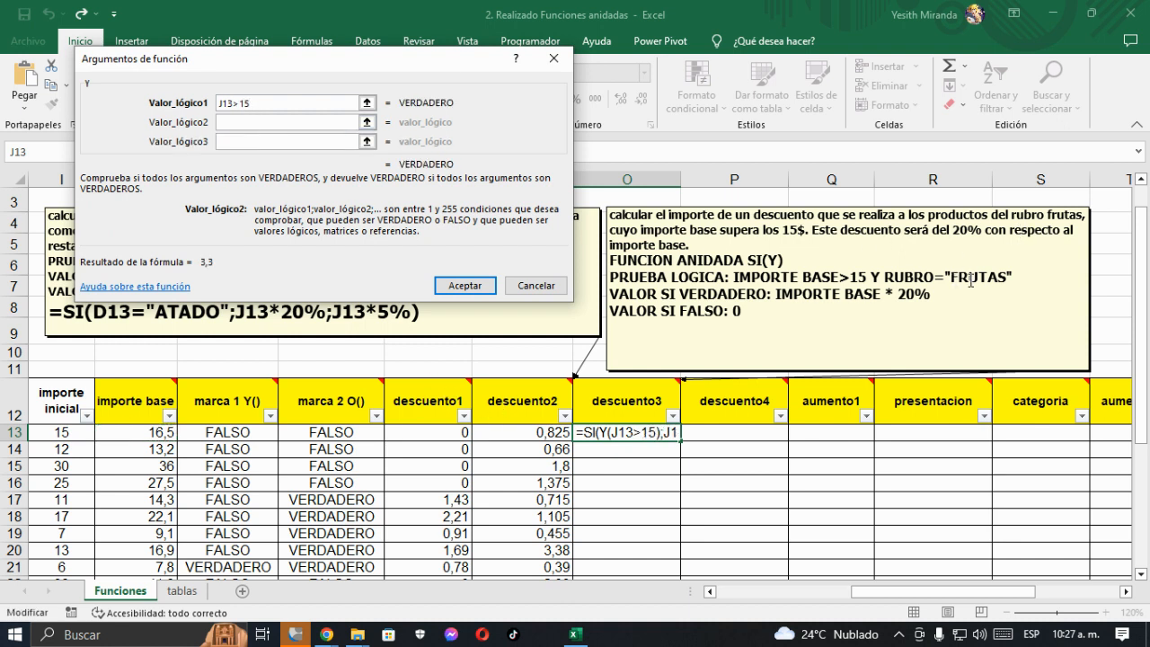
pyautogui.moveTo(858, 592); pyautogui.dragTo(734, 594)
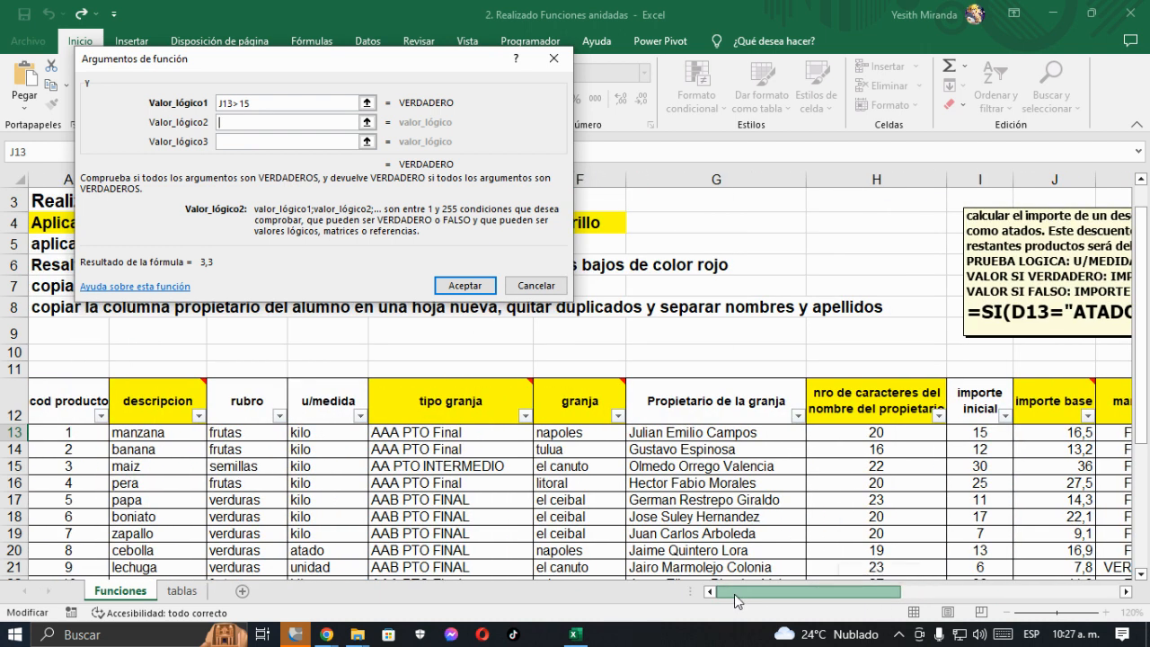
pyautogui.click(237, 432)
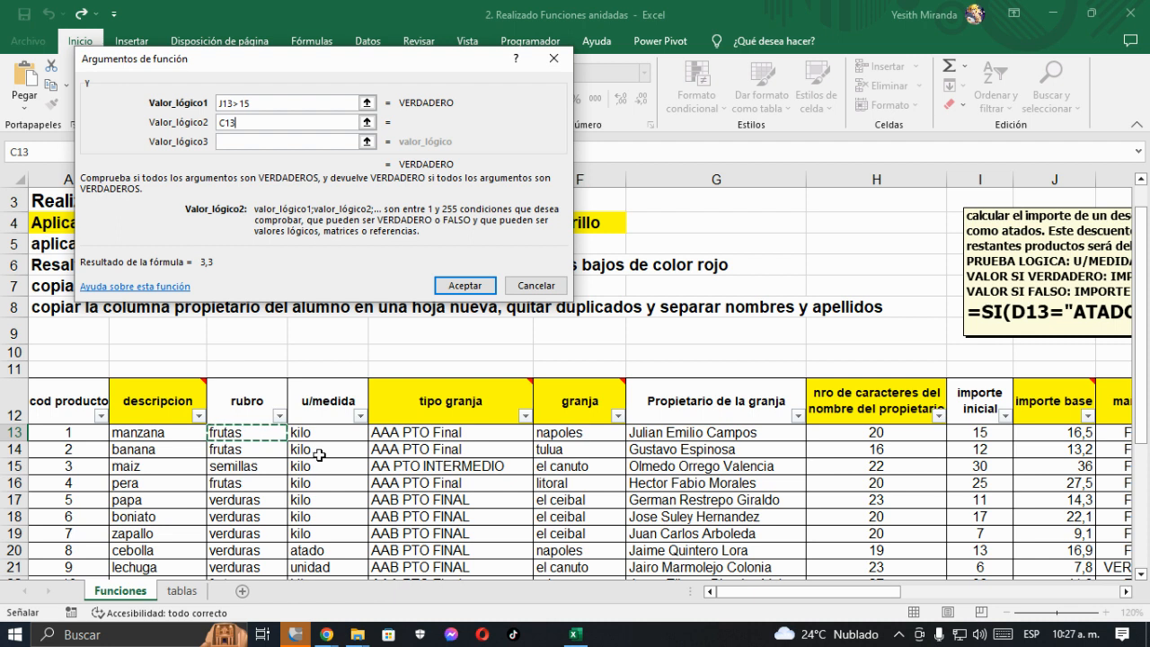
pyautogui.write('=')
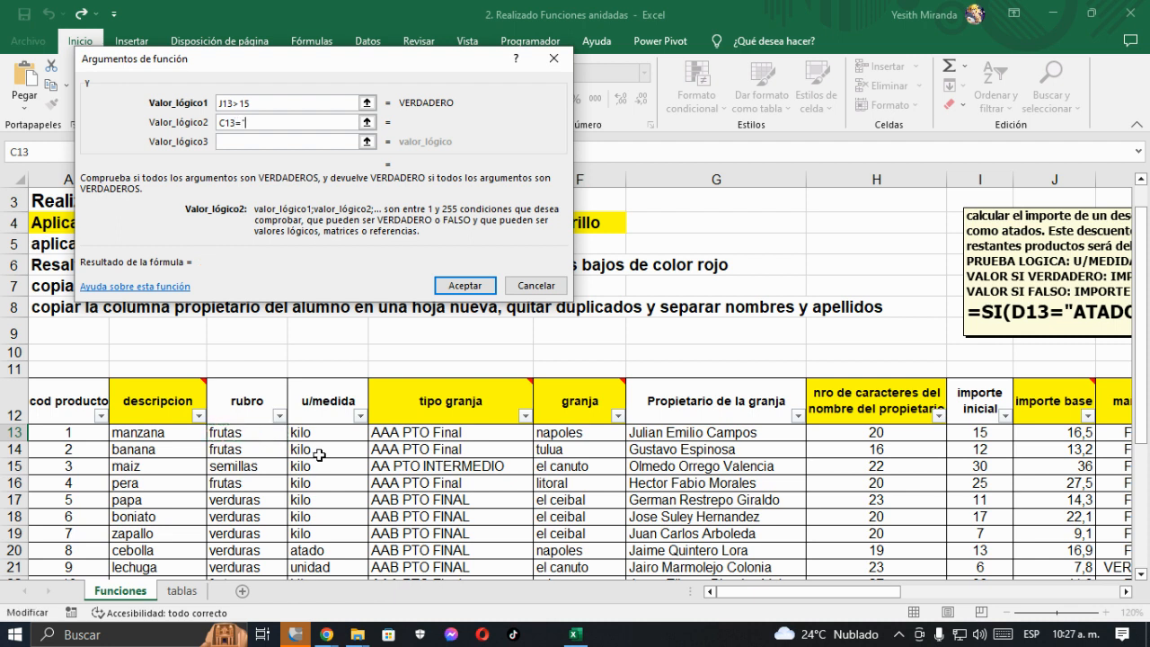
pyautogui.write('"FRUTAS"')
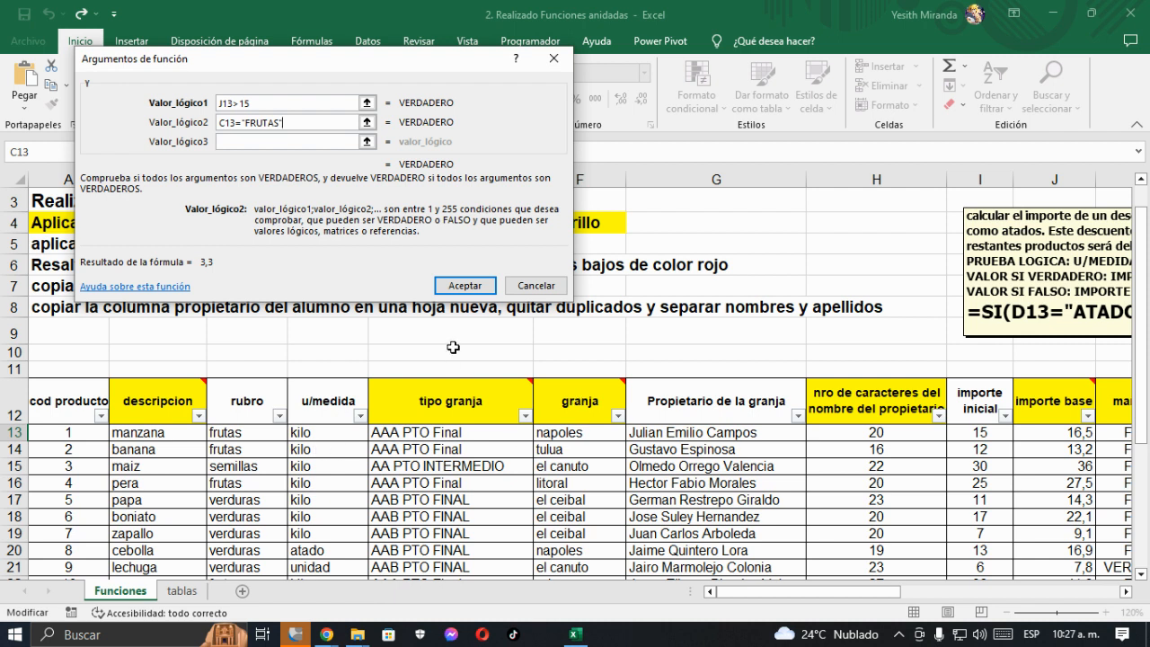
pyautogui.click(474, 288)
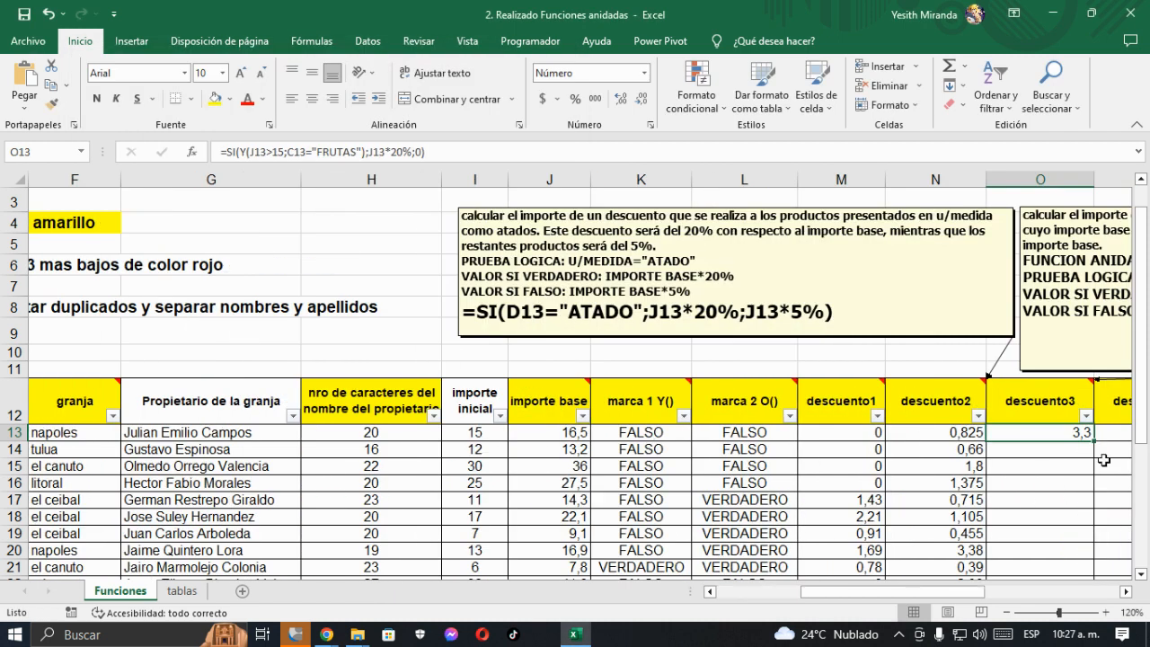
# - Fill the nested SI(Y) formula from O13 down the descuento3 column to the table's last row
pyautogui.moveTo(1094, 442); pyautogui.dragTo(1090, 559)
pyautogui.scroll(2, 1085, 561)
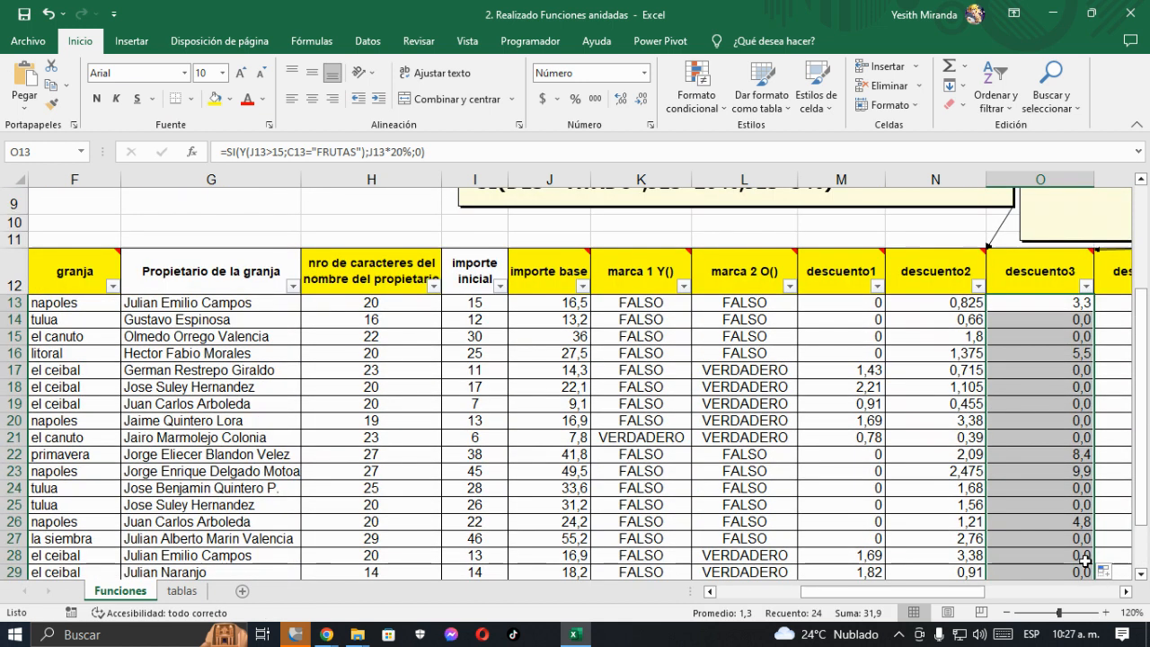
pyautogui.click(1127, 594)
pyautogui.click(1127, 594)
pyautogui.click(1126, 595)
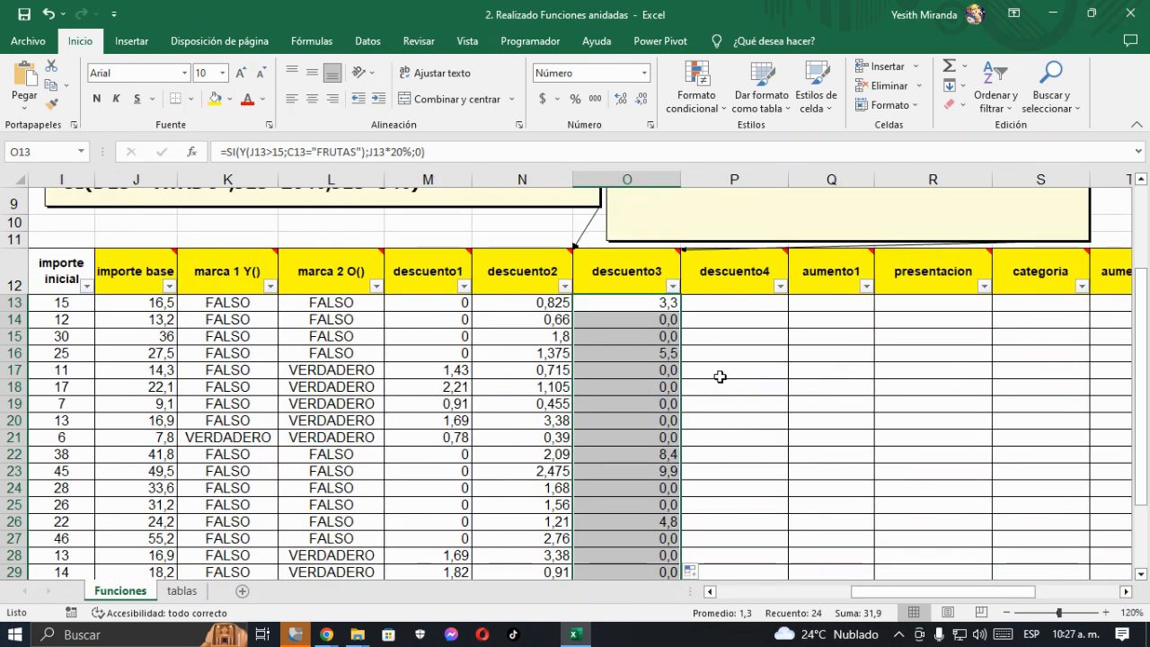
pyautogui.scroll(1, 719, 377)
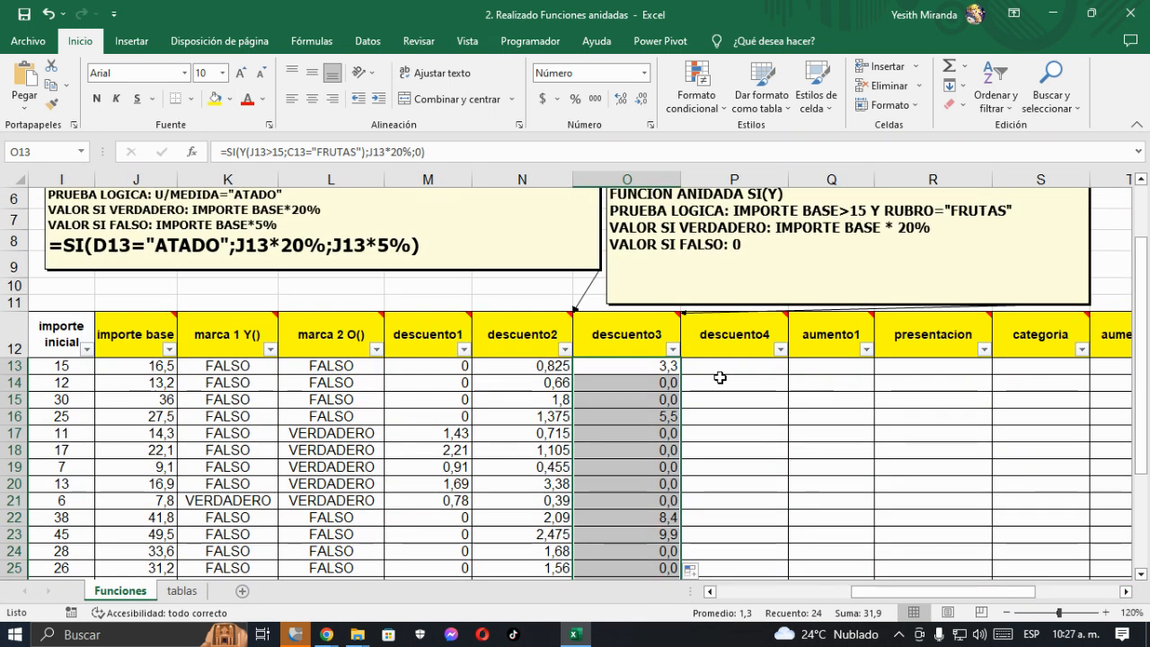
pyautogui.scroll(1, 720, 377)
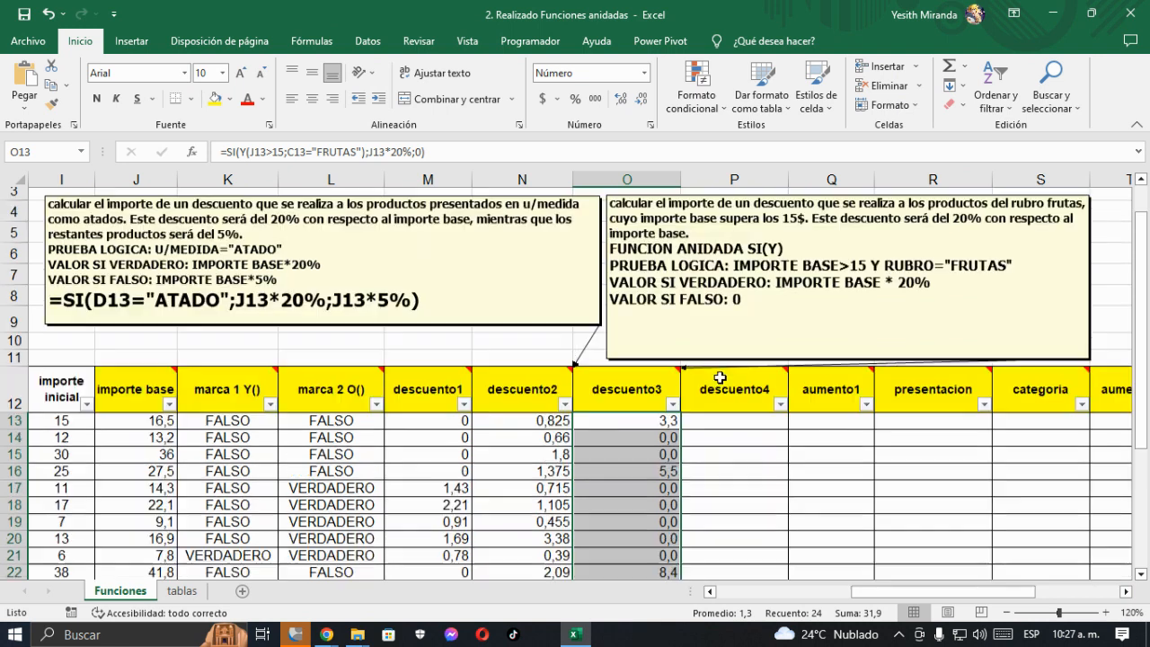
pyautogui.scroll(1, 719, 378)
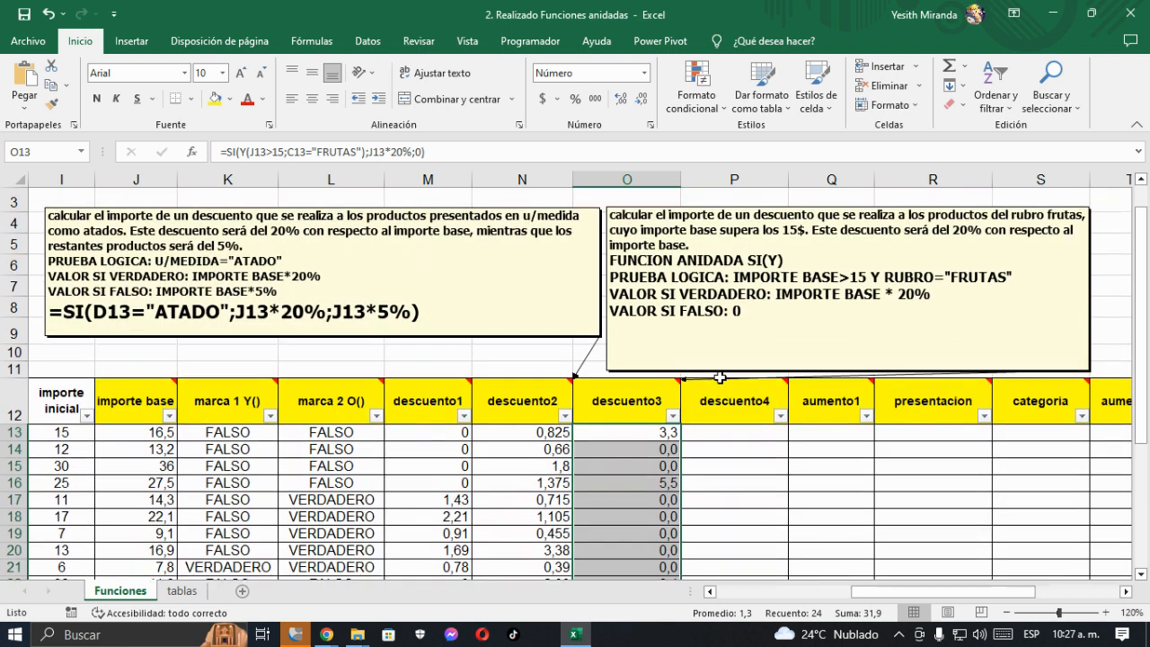
# - Filter the descuento3 column to exclude the 0,0 values
pyautogui.click(626, 408)
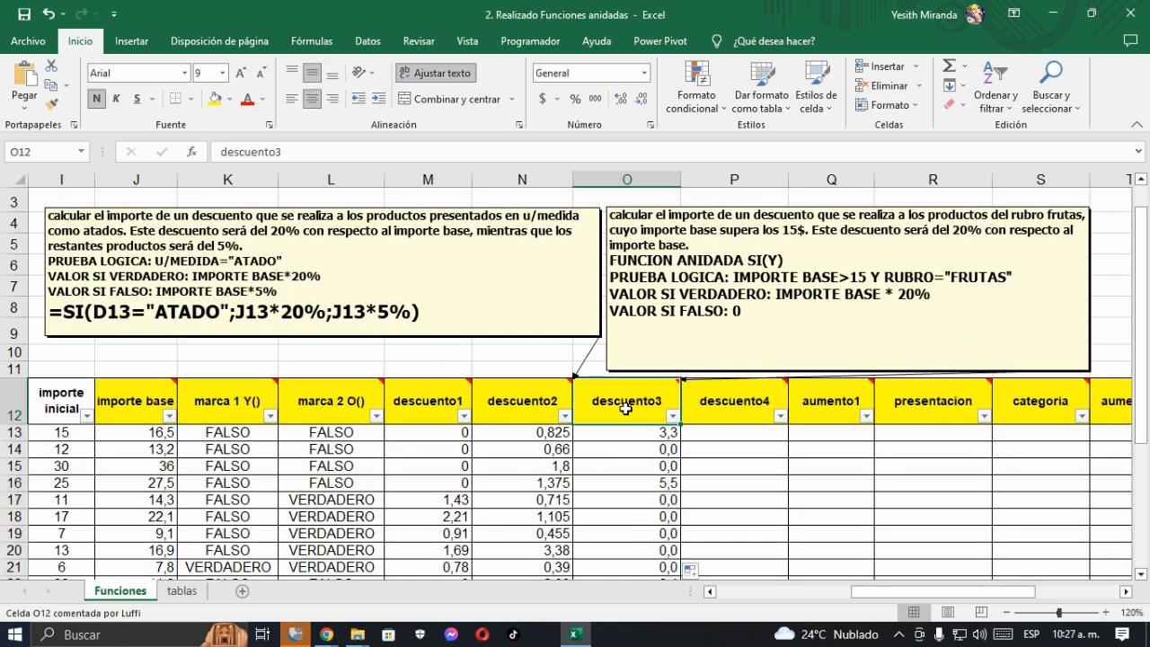
pyautogui.click(672, 416)
pyautogui.click(506, 247)
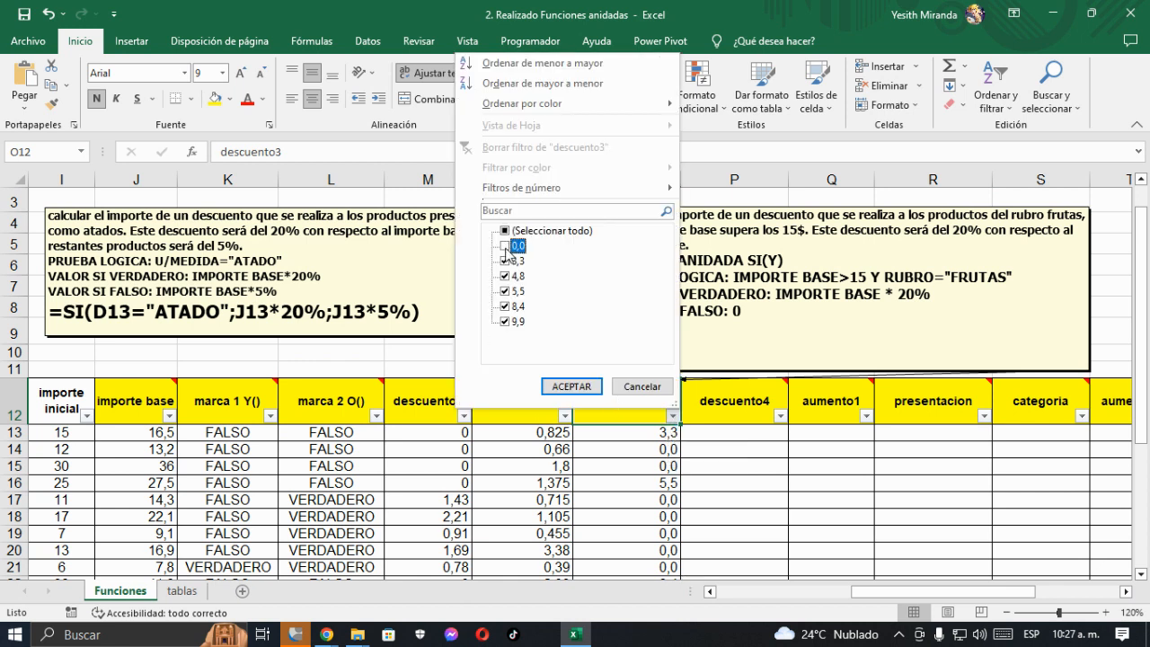
pyautogui.click(571, 386)
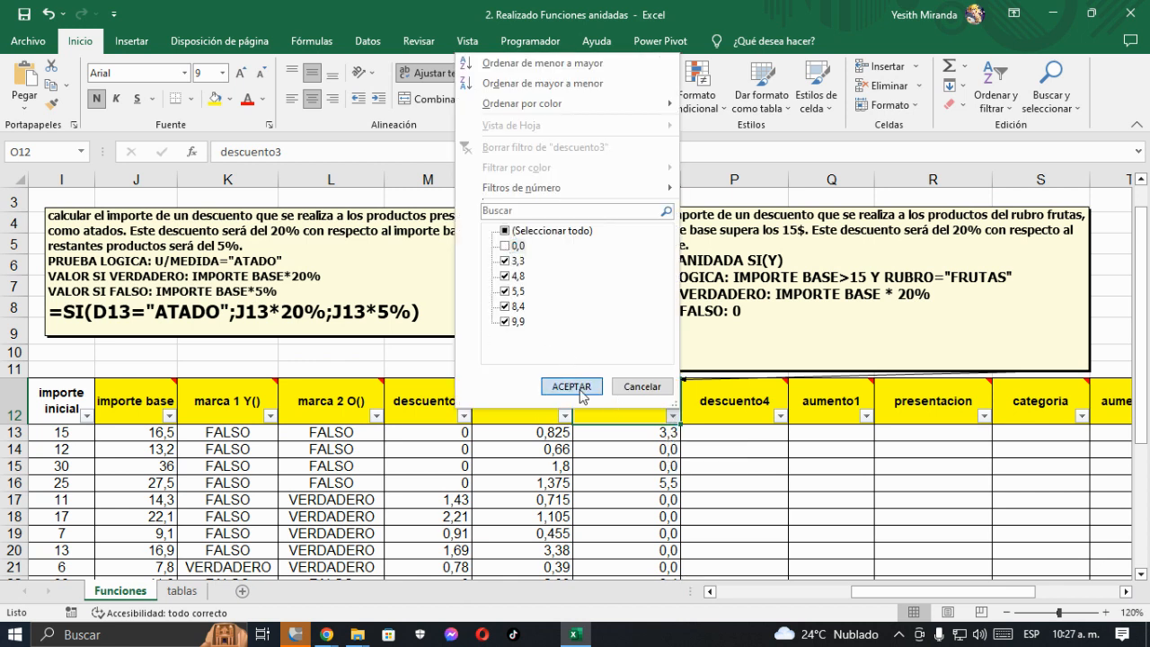
# - Examine the importe base and rubro of the filtered rows against the descuento3 conditions
pyautogui.click(648, 436)
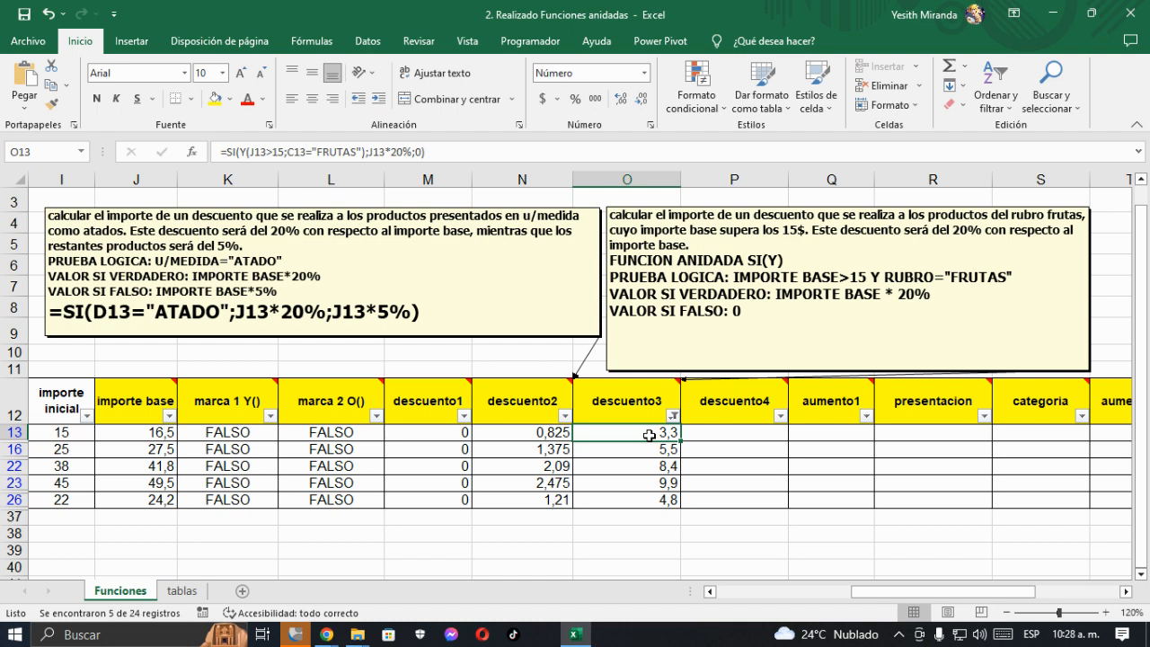
pyautogui.press('Left')
pyautogui.press('Left')
pyautogui.press('Left')
pyautogui.press('Left')
pyautogui.press('Left')
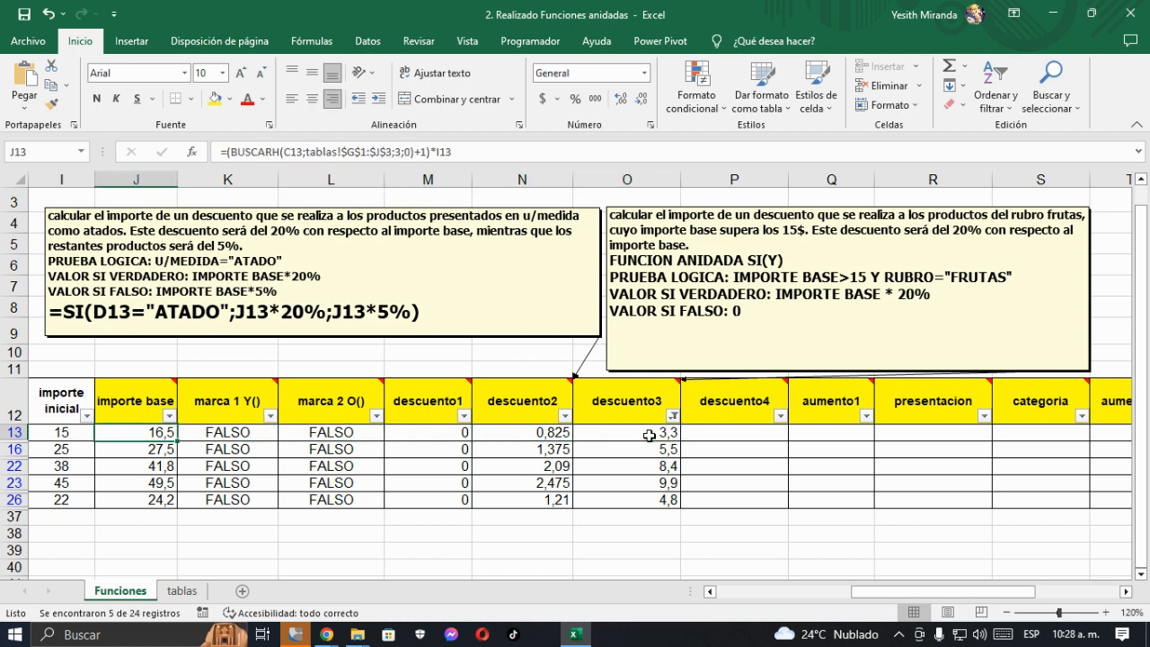
pyautogui.press('Down')
pyautogui.press('Down')
pyautogui.press('Down')
pyautogui.press('Down')
pyautogui.press('Left')
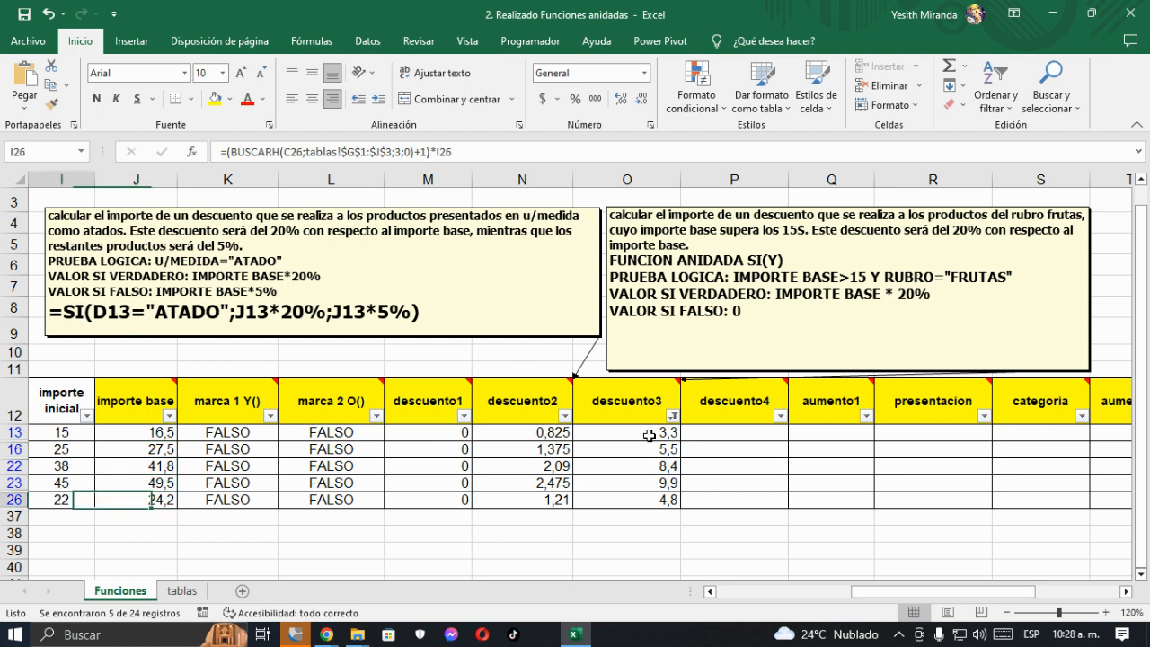
pyautogui.press('Left')
pyautogui.press('Left')
pyautogui.press('Left')
pyautogui.press('Left')
pyautogui.press('Left')
pyautogui.press('Left')
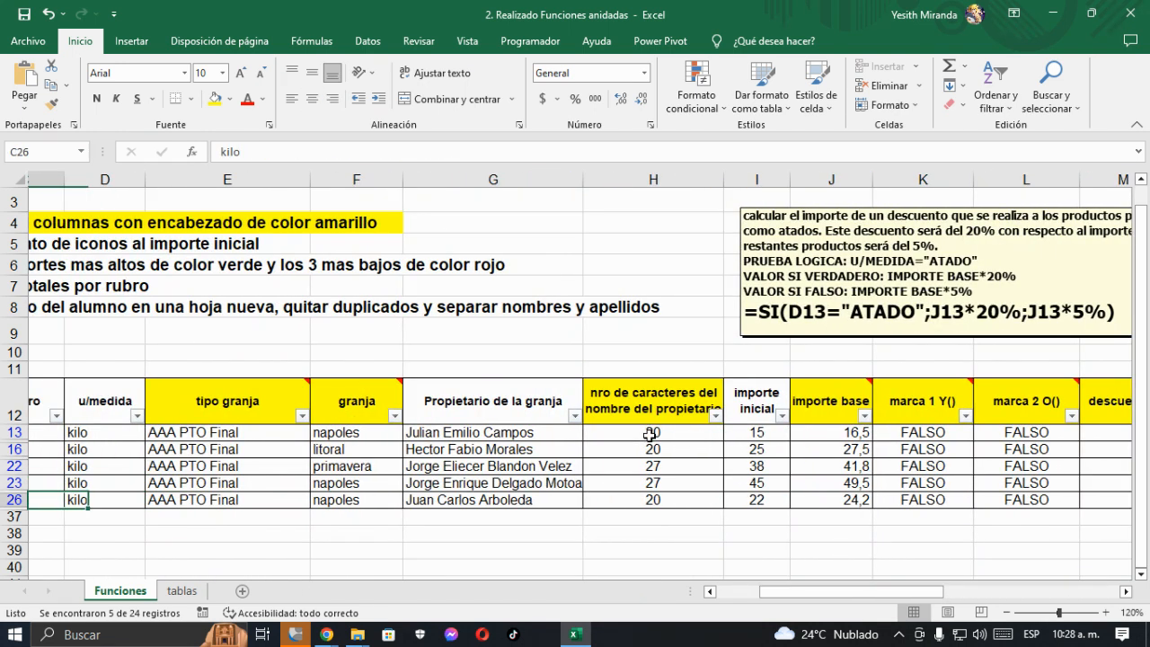
pyautogui.press('Left')
pyautogui.press('Left')
pyautogui.press('Right')
pyautogui.press('Up')
pyautogui.press('Up')
pyautogui.press('Up')
pyautogui.press('Up')
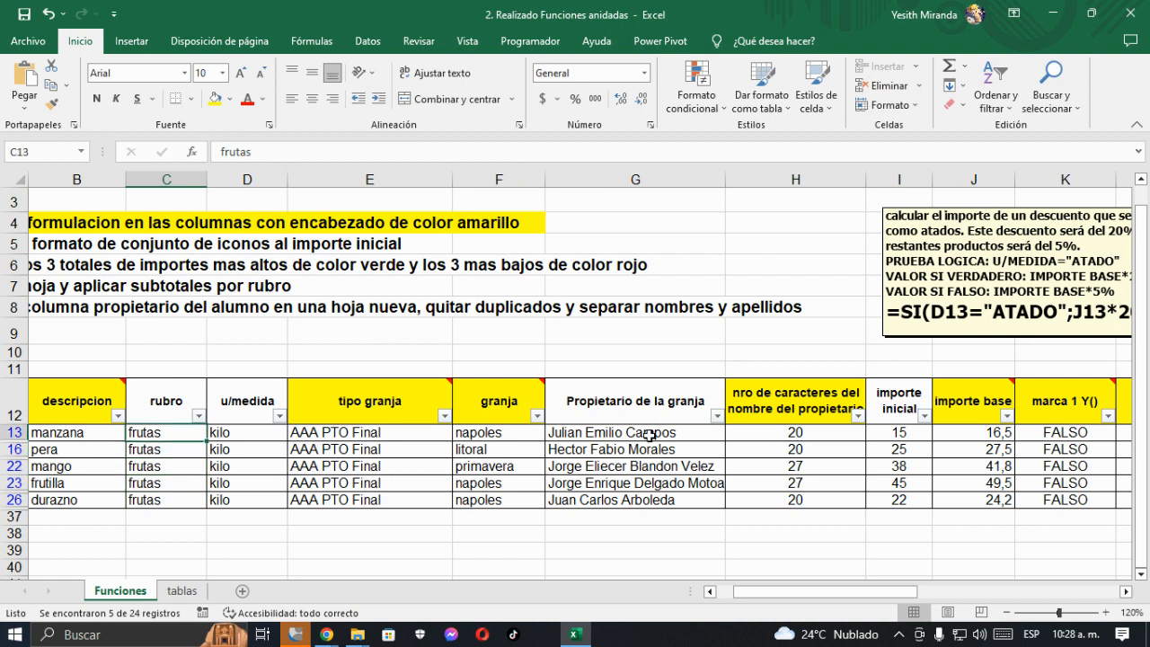
pyautogui.press('Right')
pyautogui.press('Right')
pyautogui.press('Right')
pyautogui.press('Right')
pyautogui.press('Right')
pyautogui.press('Right')
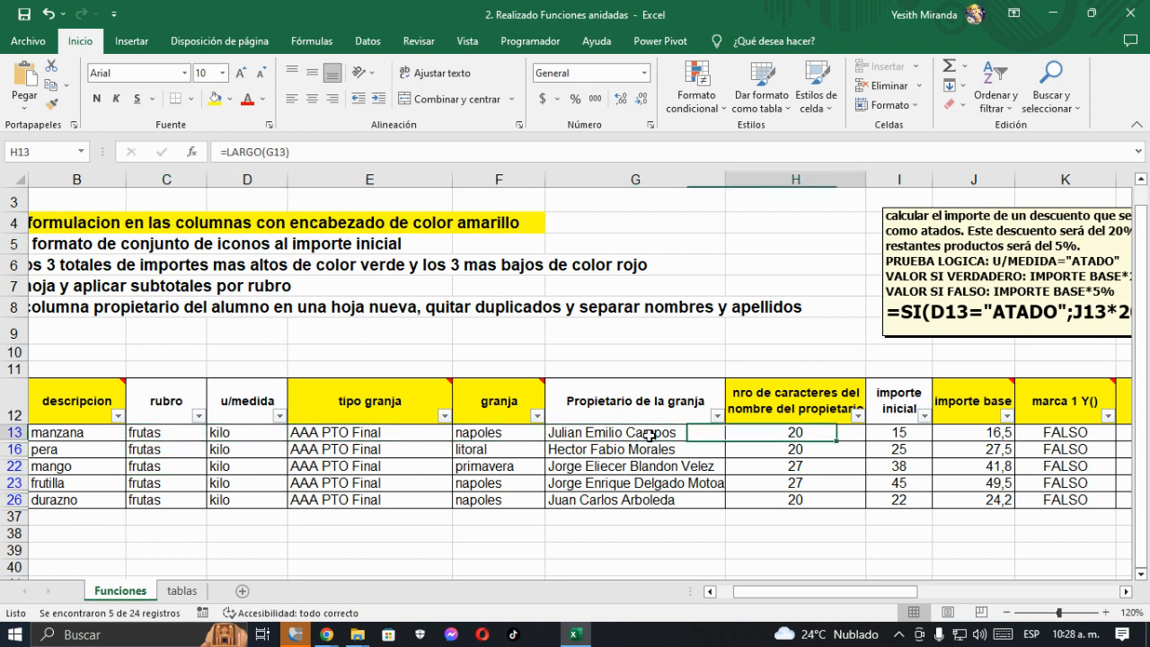
pyautogui.press('Right')
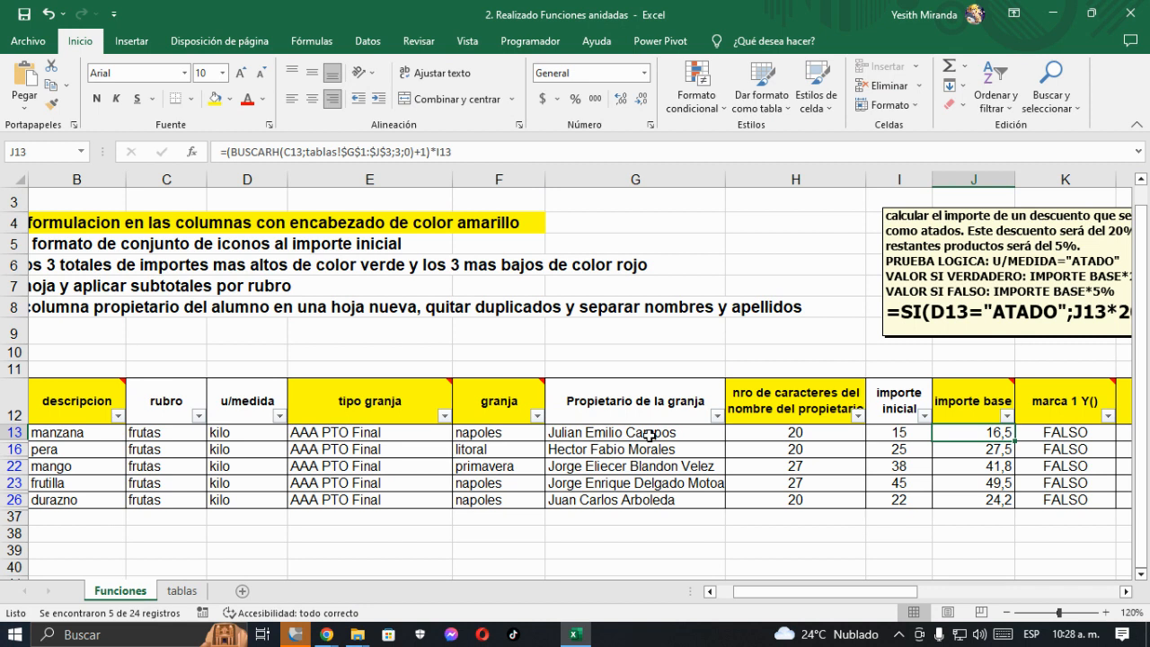
pyautogui.press('Right')
pyautogui.press('Right')
pyautogui.press('Right')
pyautogui.press('Right')
pyautogui.press('Right')
pyautogui.press('Right')
pyautogui.press('Right')
pyautogui.press('Right')
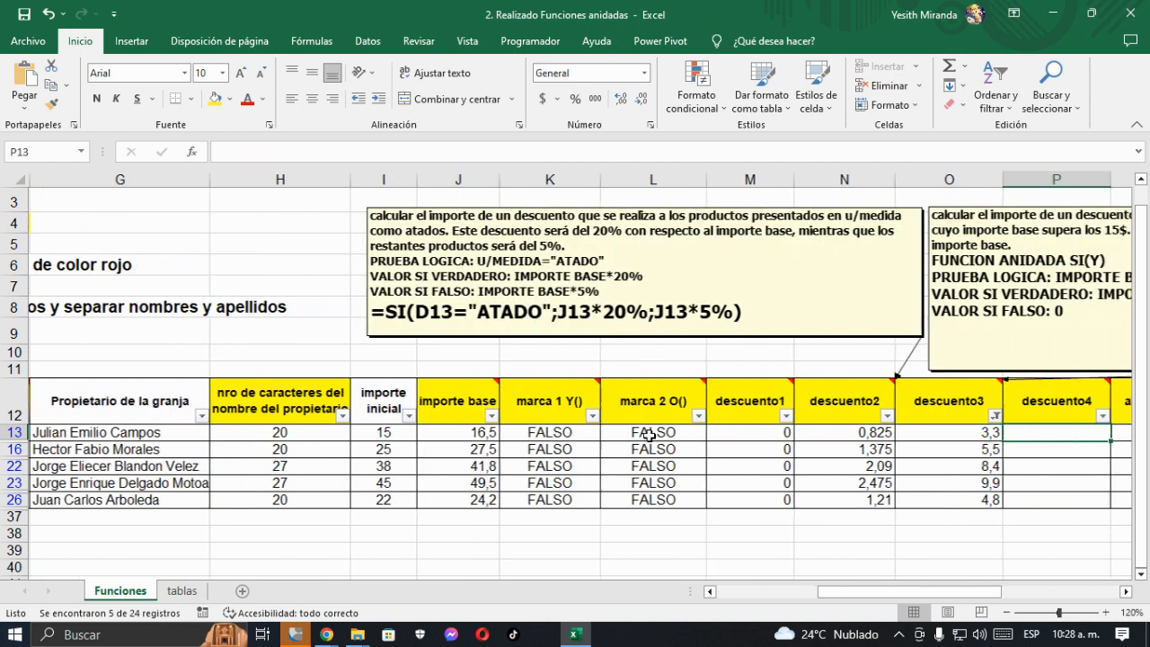
pyautogui.press('Left')
pyautogui.press('Left')
pyautogui.press('Left')
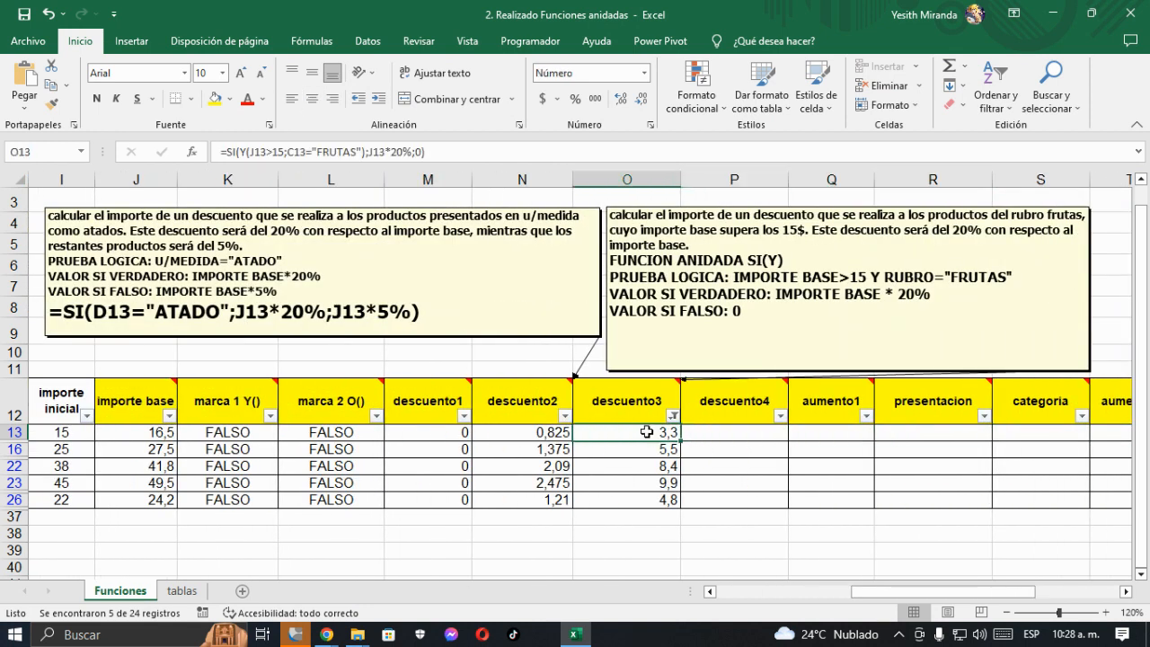
# - Clear the filter from the descuento3 column
pyautogui.click(670, 415)
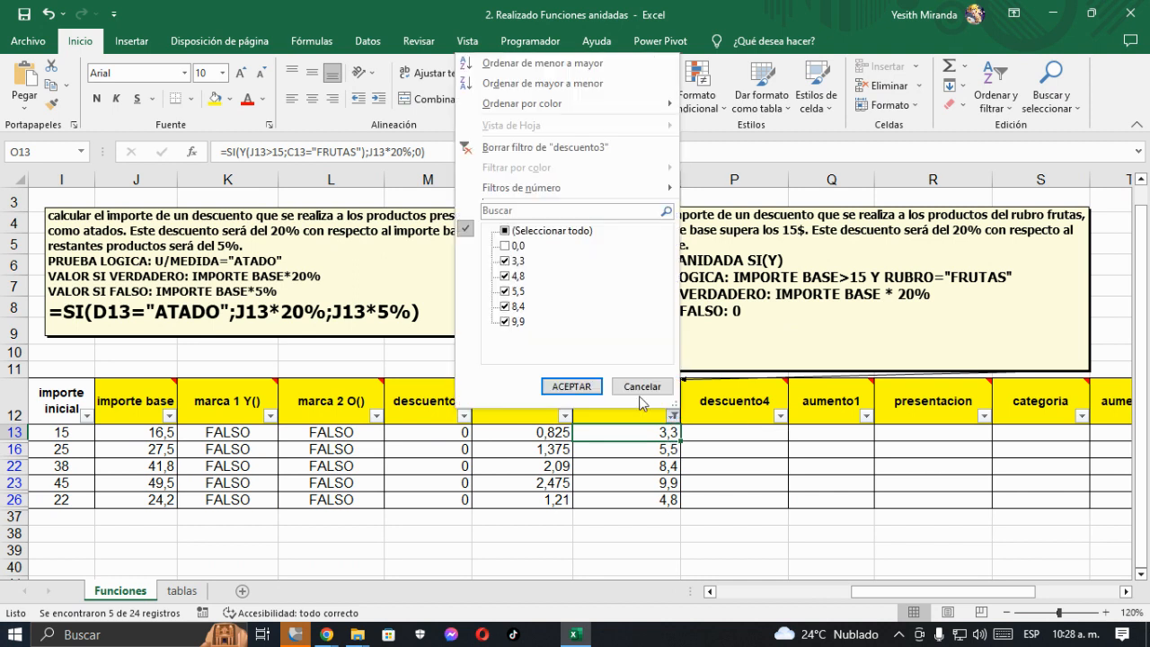
pyautogui.click(523, 151)
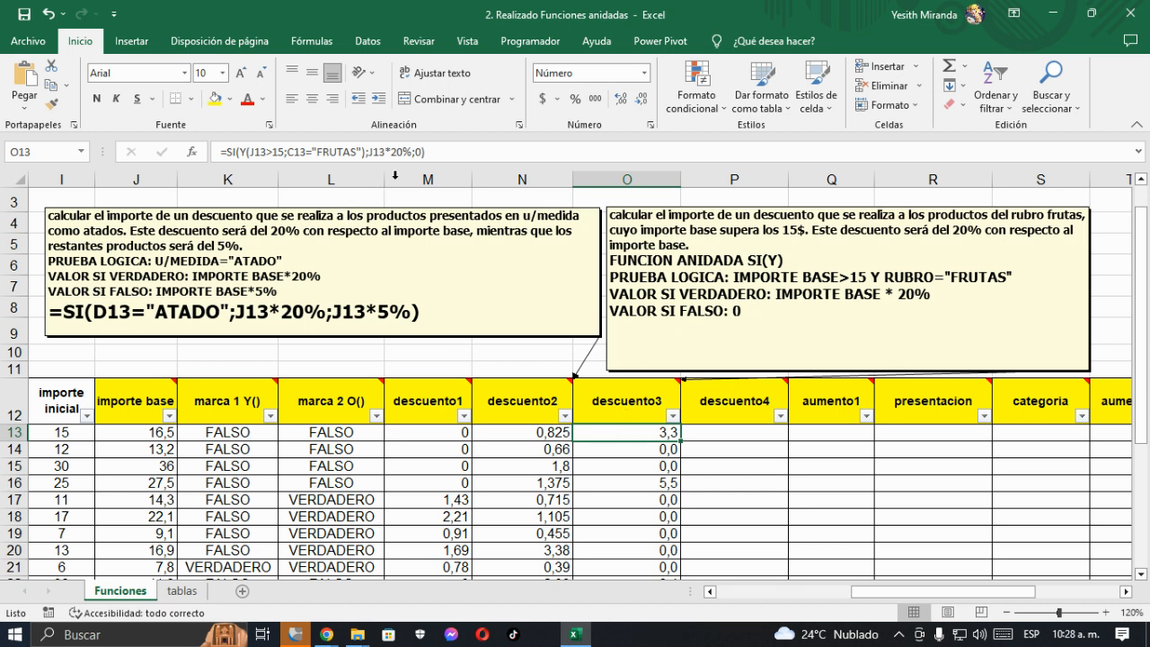
# - Copy the formula =SI(Y(J13>15;C13="FRUTAS");J13*20%;0) from O13 into the empty line below VALOR SI FALSO in the descuento3 comment
pyautogui.click(440, 153)
pyautogui.moveTo(440, 153); pyautogui.dragTo(193, 153)
pyautogui.hotkey('ctrl', 'c')
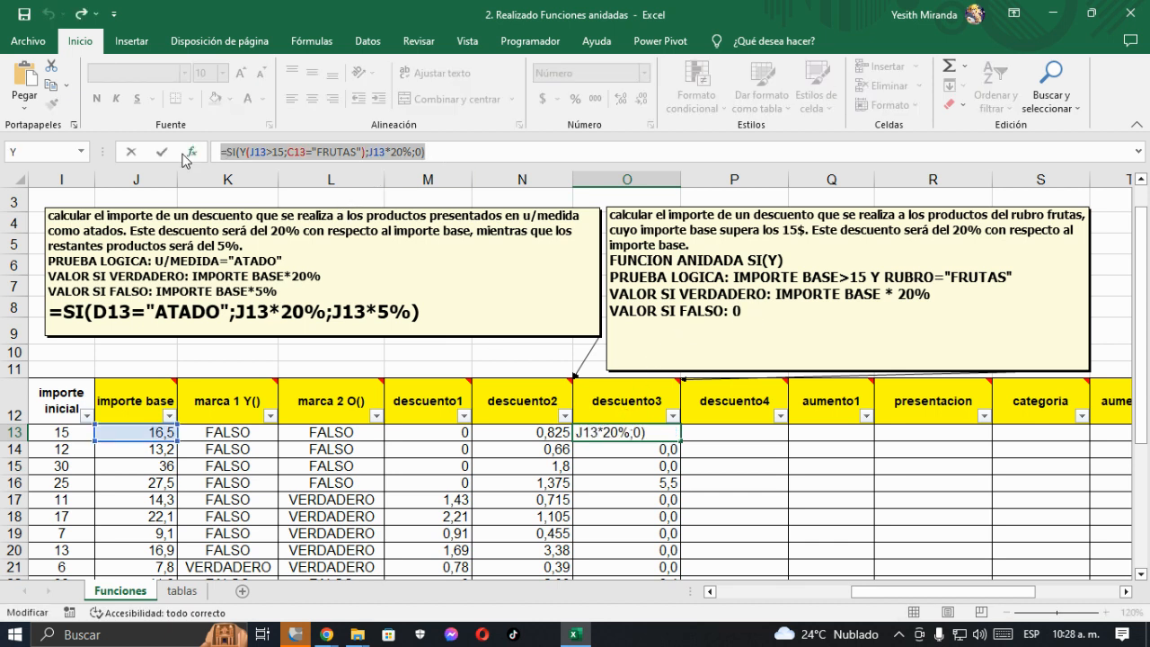
pyautogui.click(162, 153)
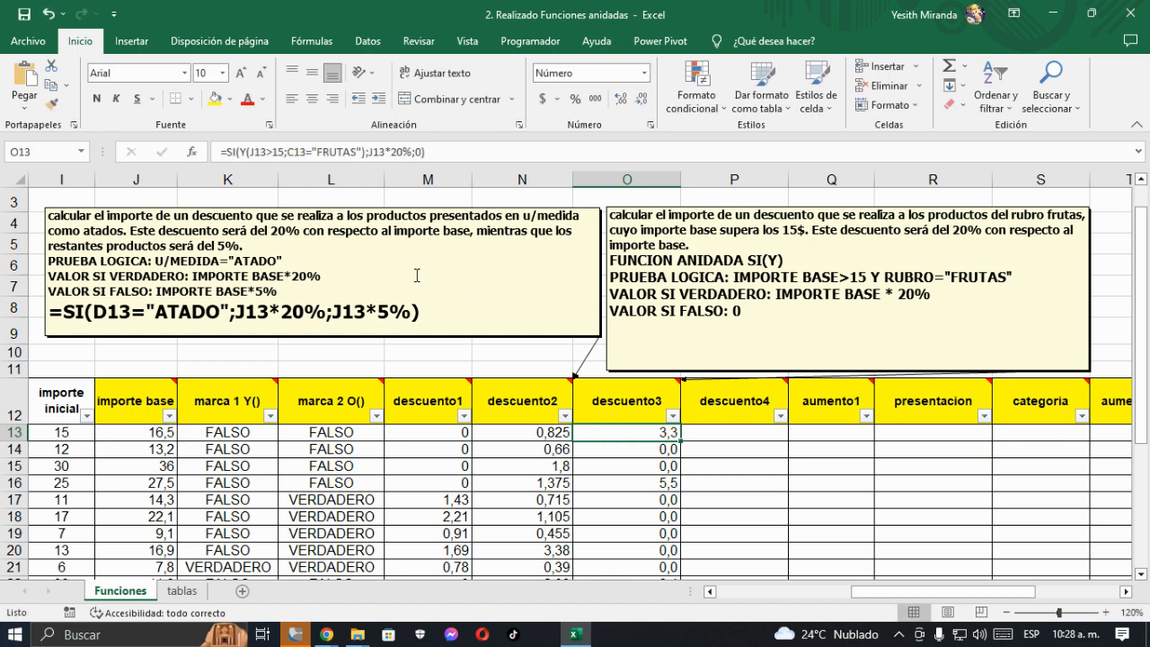
pyautogui.click(618, 337)
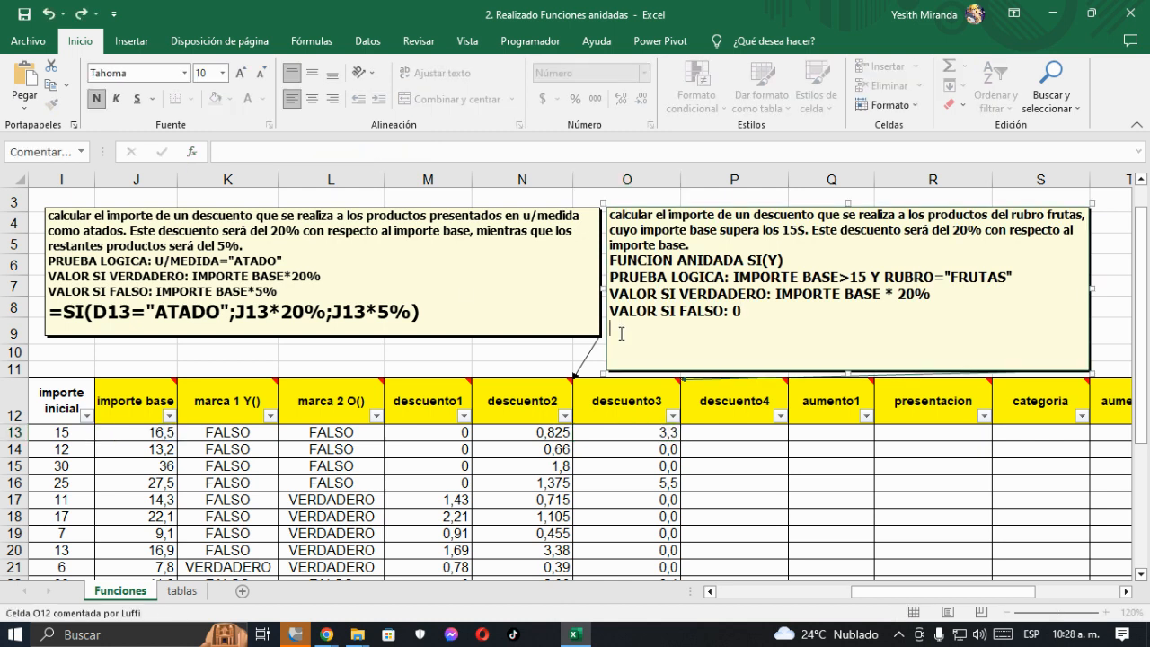
pyautogui.hotkey('ctrl', 'v')
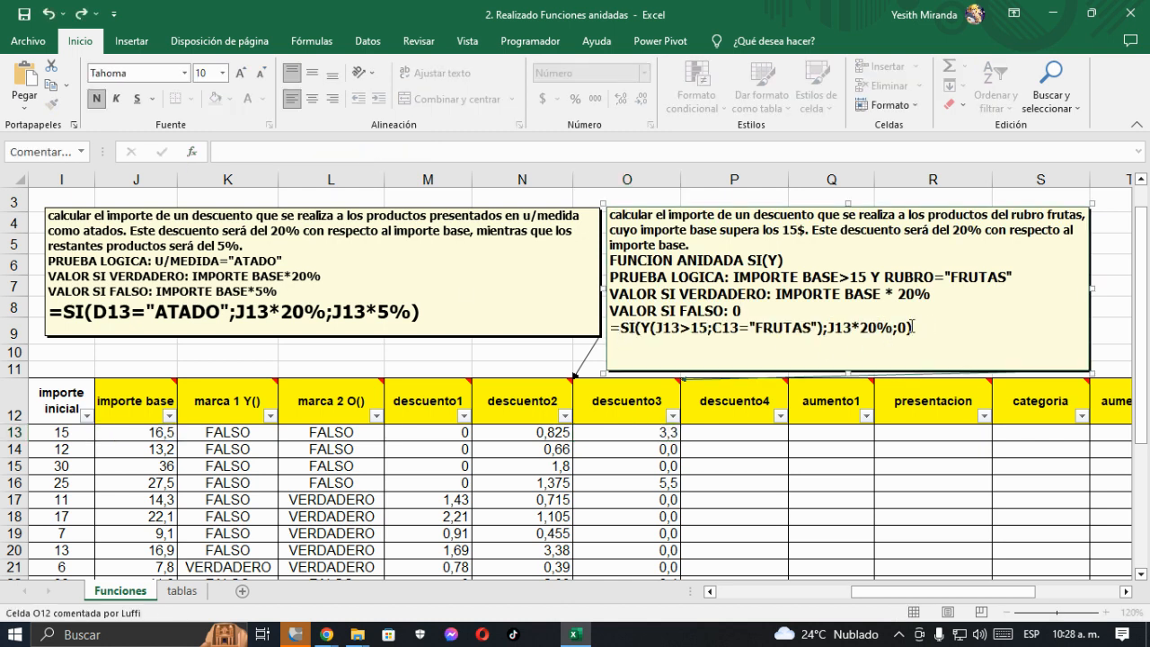
# - Enlarge the formula line in the descuento3 comment to font size 14
pyautogui.moveTo(912, 326); pyautogui.dragTo(585, 327)
pyautogui.click(244, 76)
pyautogui.click(245, 76)
pyautogui.click(244, 75)
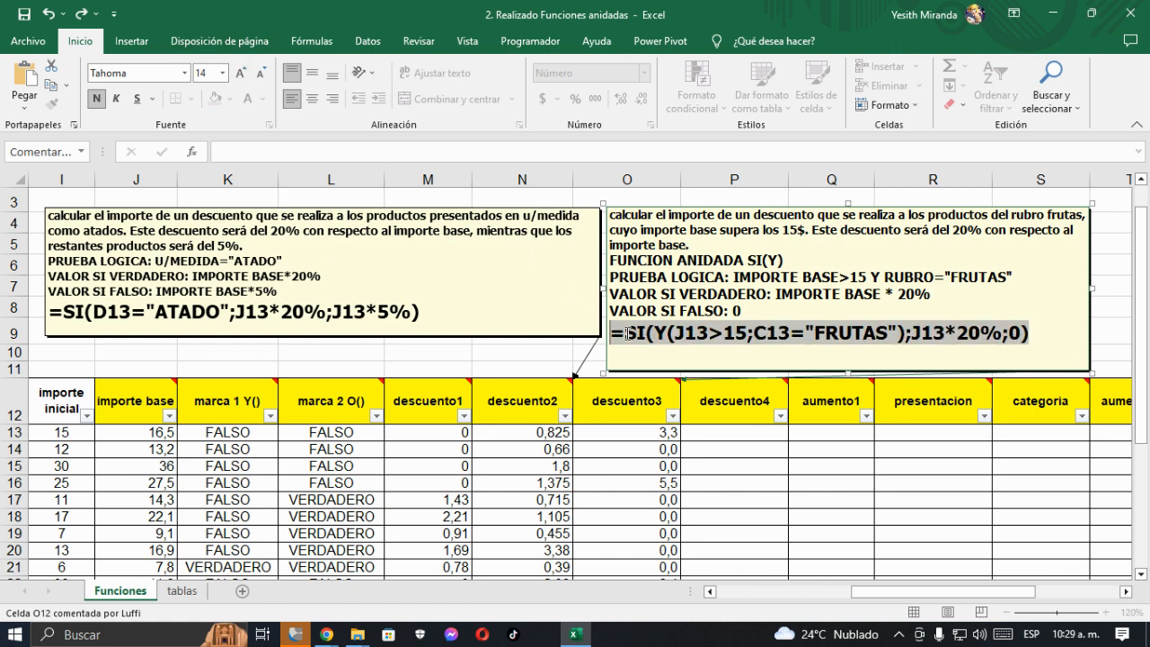
pyautogui.click(671, 346)
# - Colour the Y(J13>15;C13="FRUTAS") part of the comment's formula red
pyautogui.moveTo(655, 335); pyautogui.dragTo(907, 334)
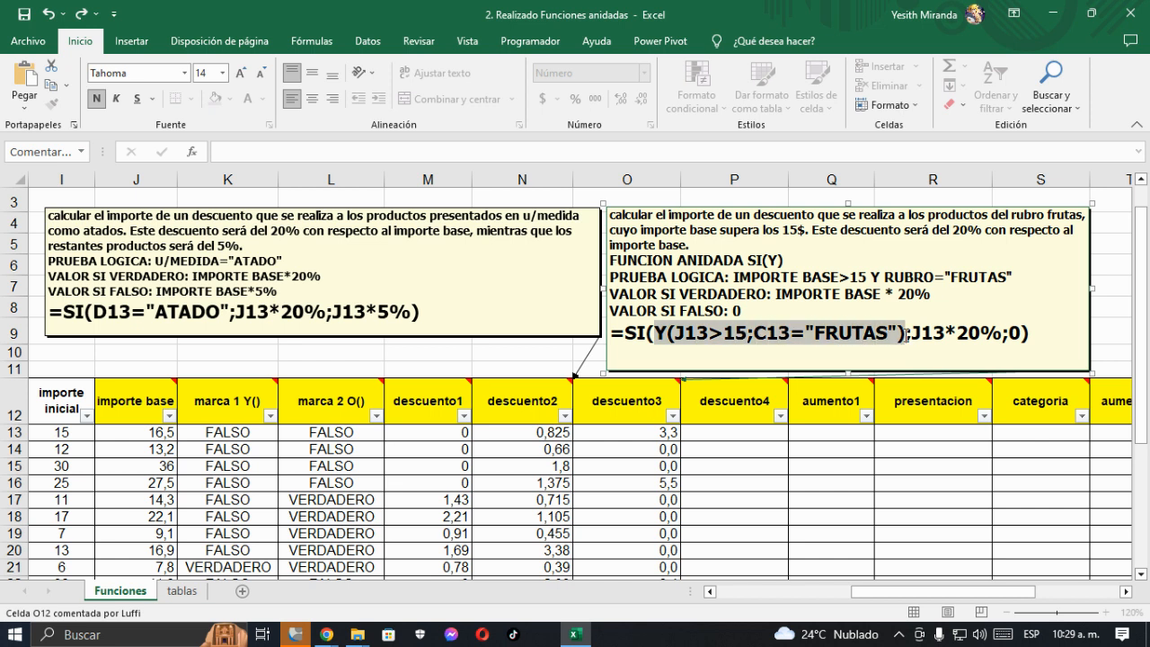
pyautogui.rightClick(813, 336)
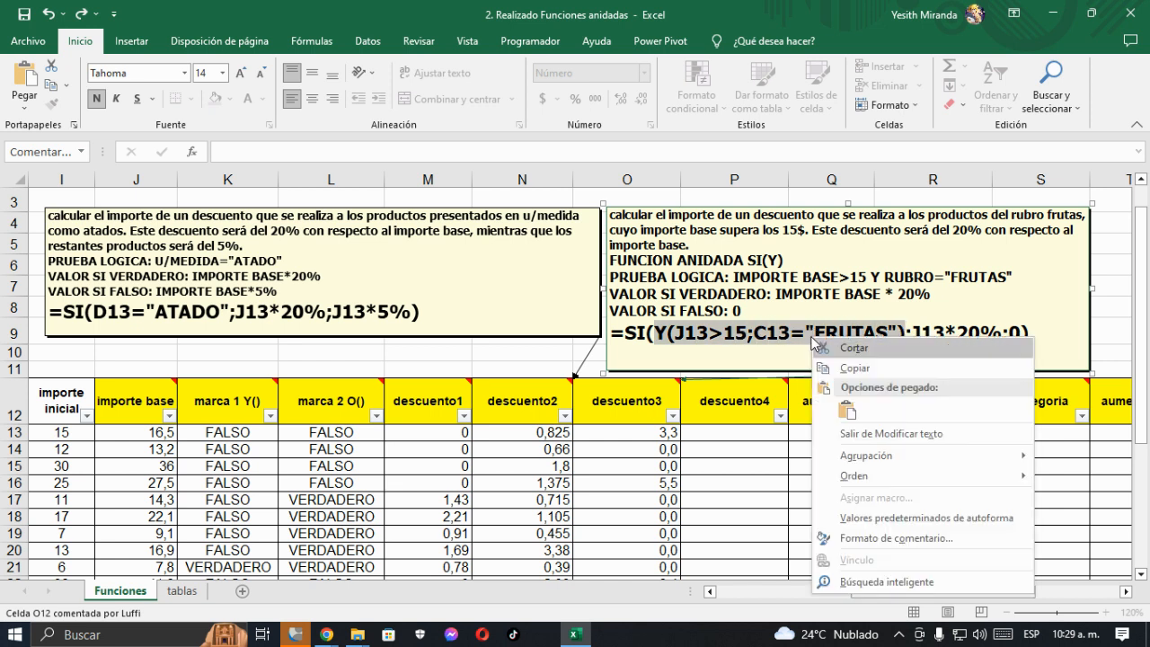
pyautogui.click(892, 546)
pyautogui.hotkey('ctrl', '1')
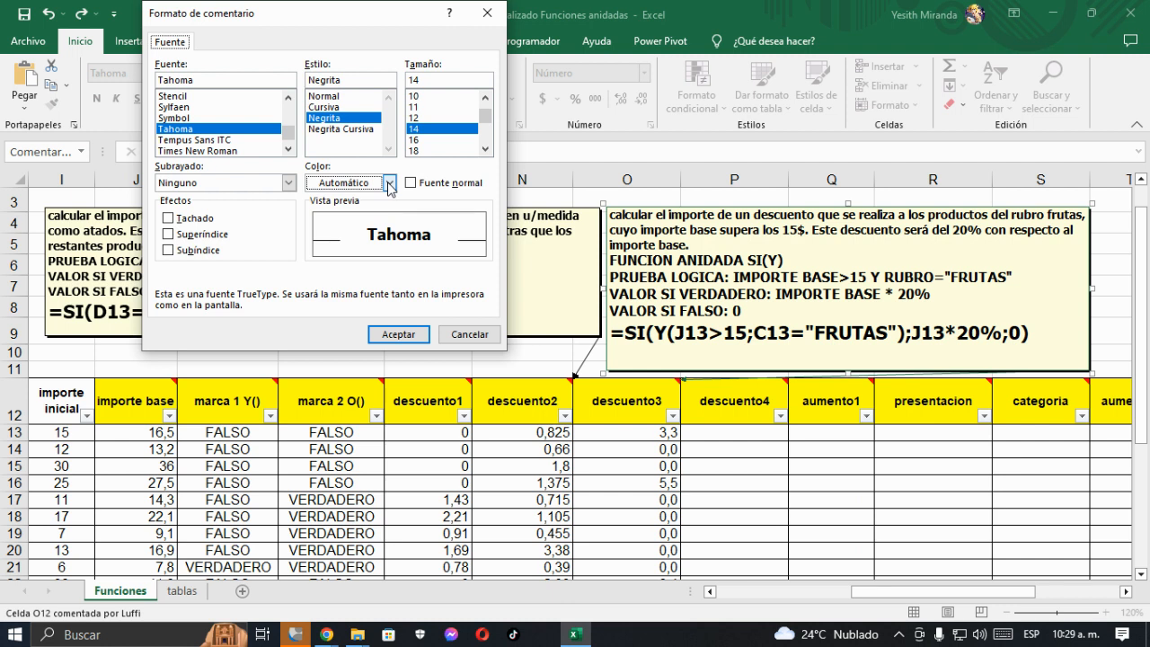
pyautogui.click(389, 182)
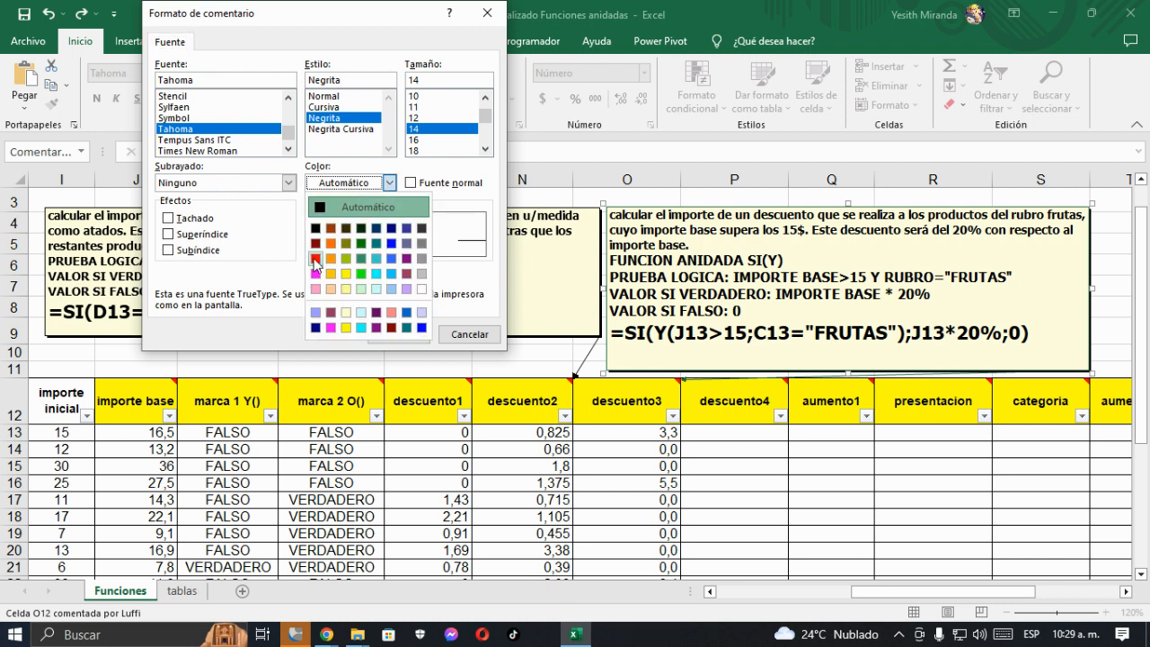
pyautogui.press('Escape')
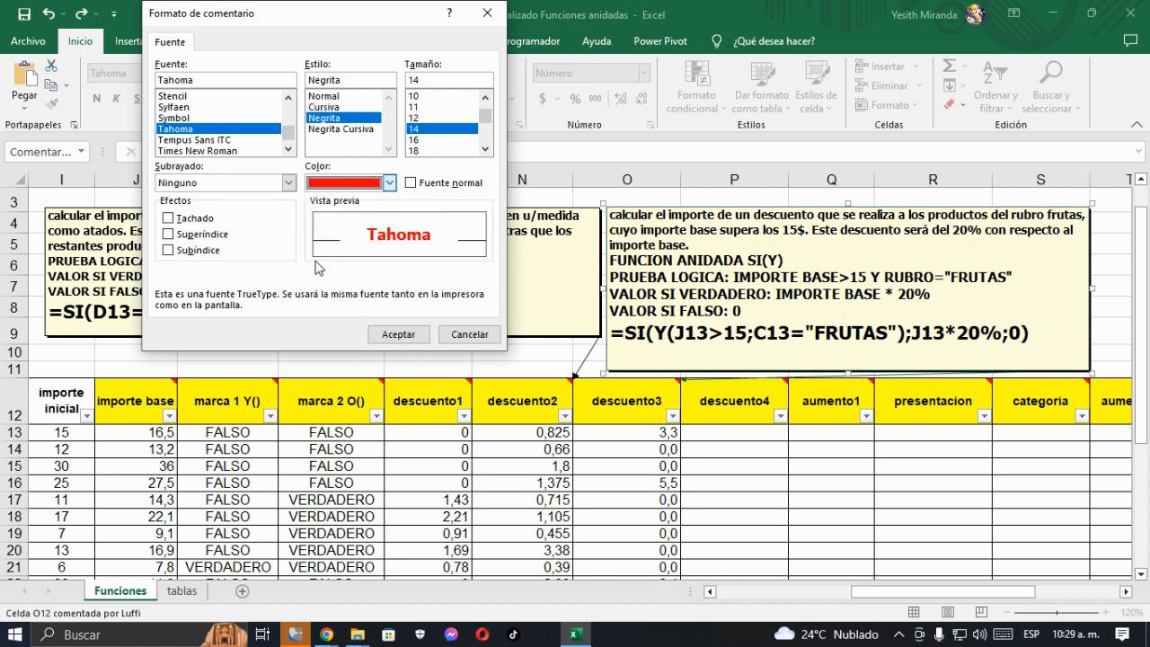
pyautogui.click(398, 333)
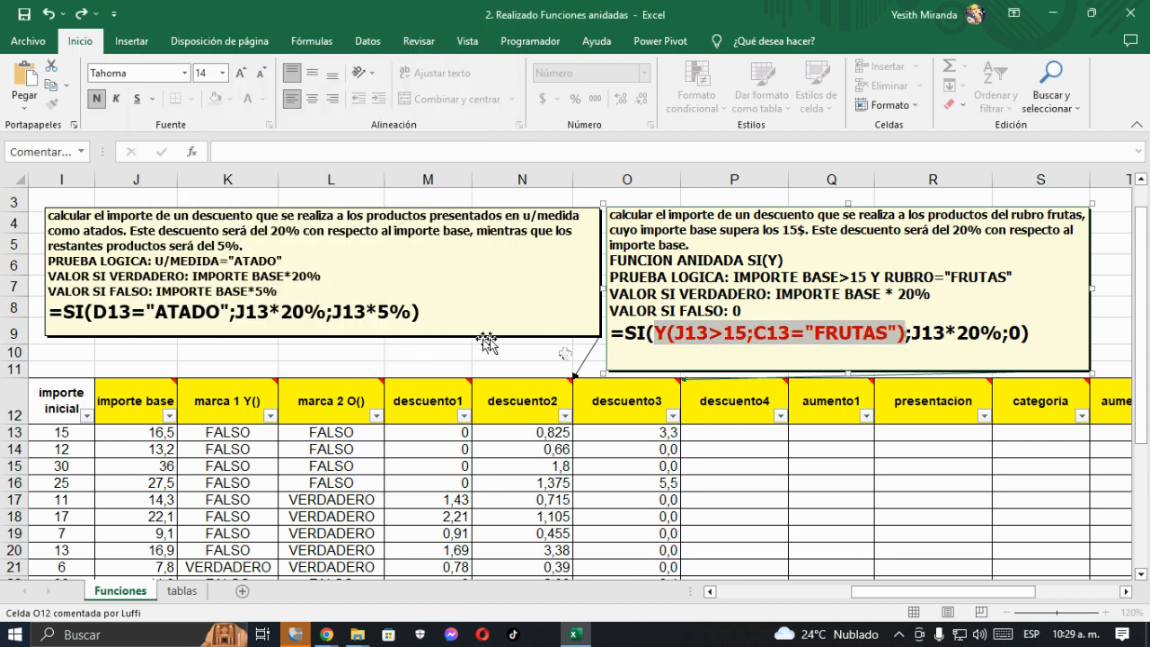
# - Add a syntax line below the comment's formula starting =SI(, with PL between dashes spanning the red condition and a closing semicolon
pyautogui.press('End')
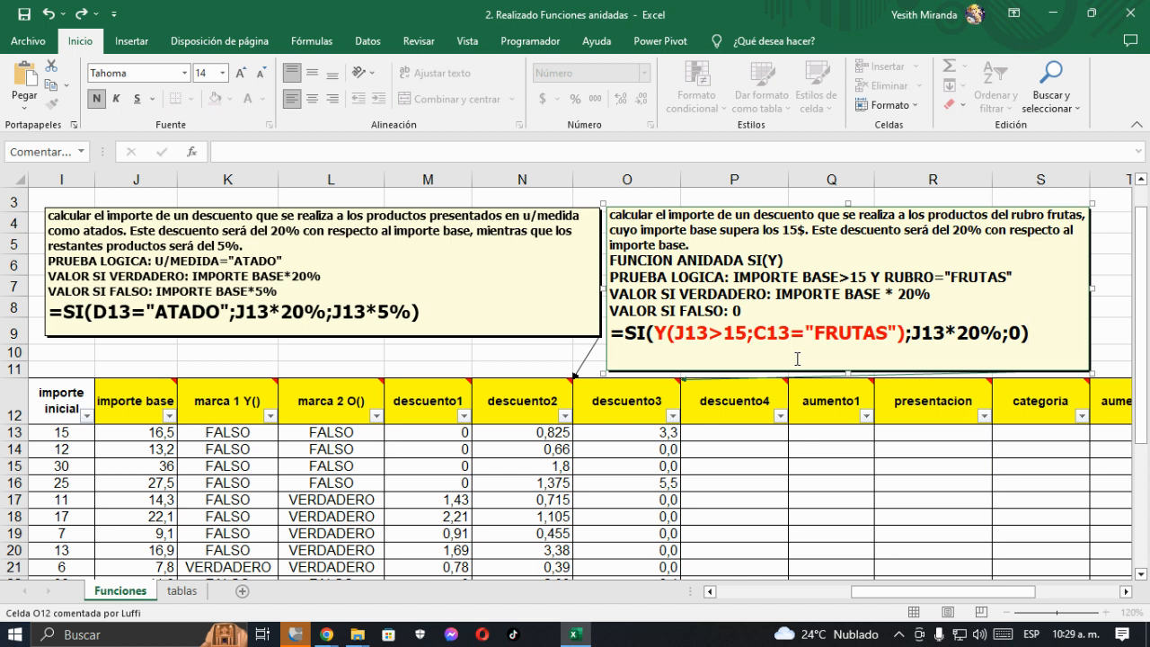
pyautogui.write('=SI(-----------PL')
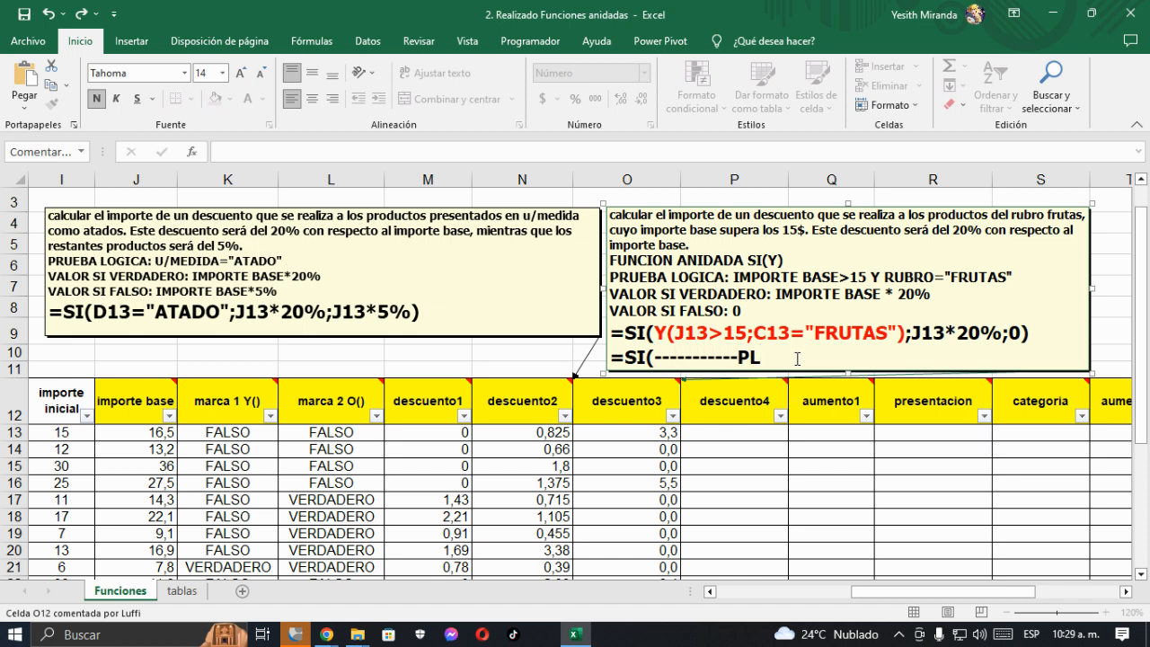
pyautogui.write('-------------------;--V-')
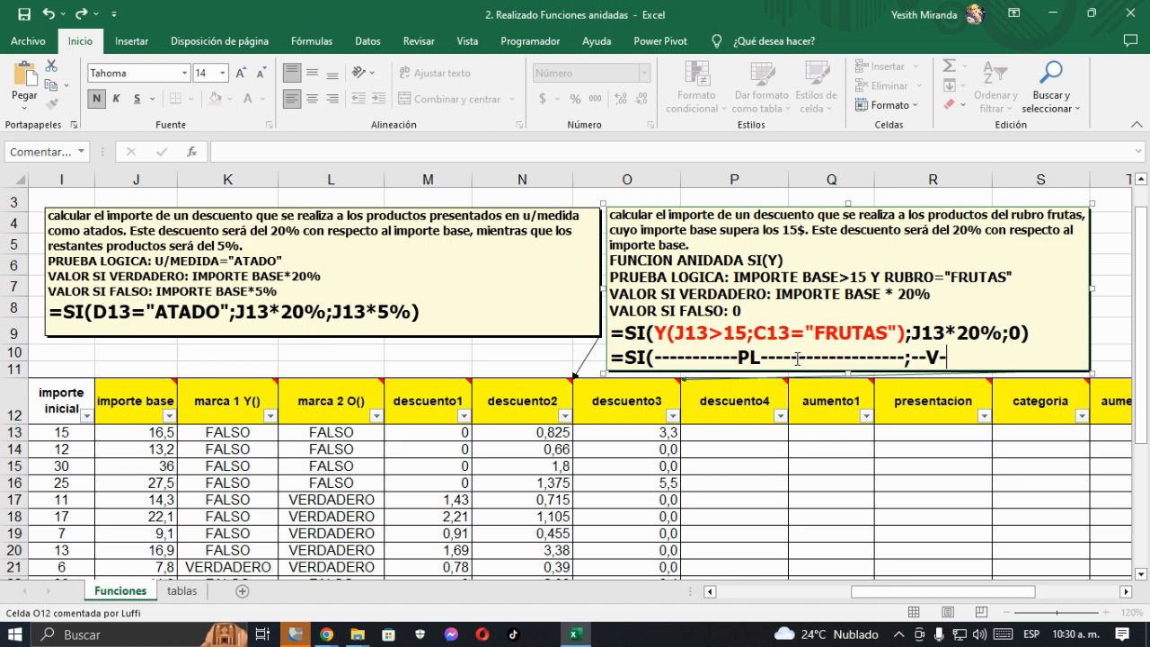
pyautogui.write('-------;F)')
# - Even out the dashes around V in the syntax line so that it reads ;-----V-----;F)
pyautogui.press('Left')
pyautogui.press('Left')
pyautogui.press('Left')
pyautogui.press('Left')
pyautogui.press('Left')
pyautogui.press('Left')
pyautogui.press('Left')
pyautogui.press('Left')
pyautogui.press('Left')
pyautogui.press('Left')
pyautogui.press('Left')
pyautogui.press('Left')
pyautogui.press('Left')
# - Complete the syntax line with V between dashes for the true value, then ;F) for the false value
pyautogui.write('--')
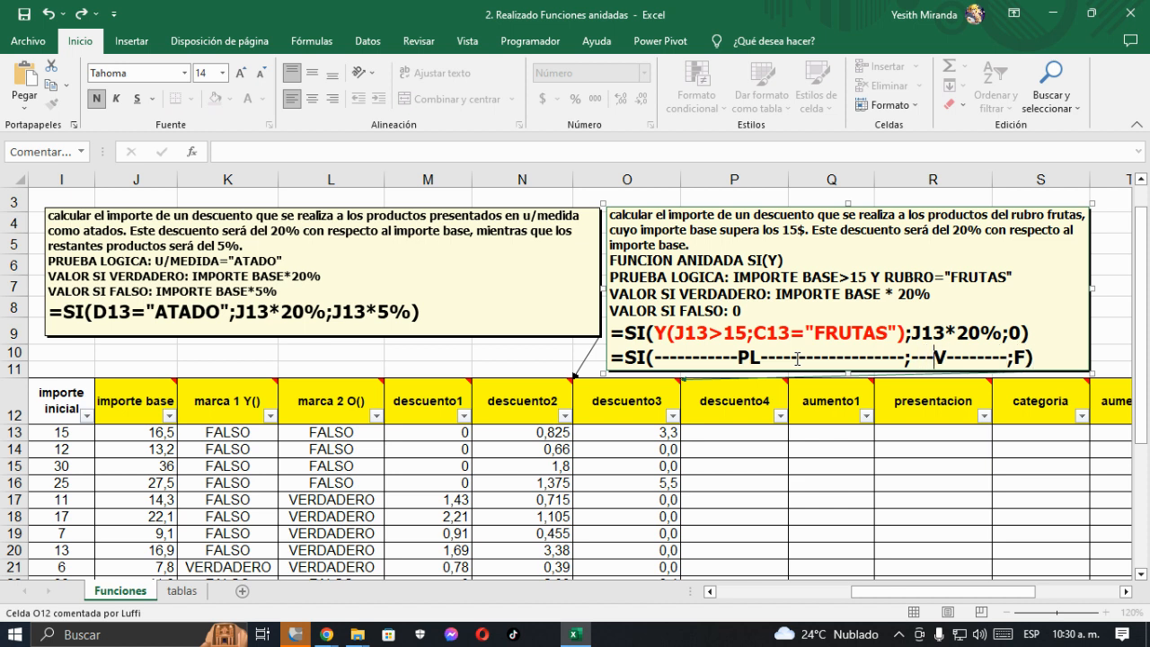
pyautogui.write('--')
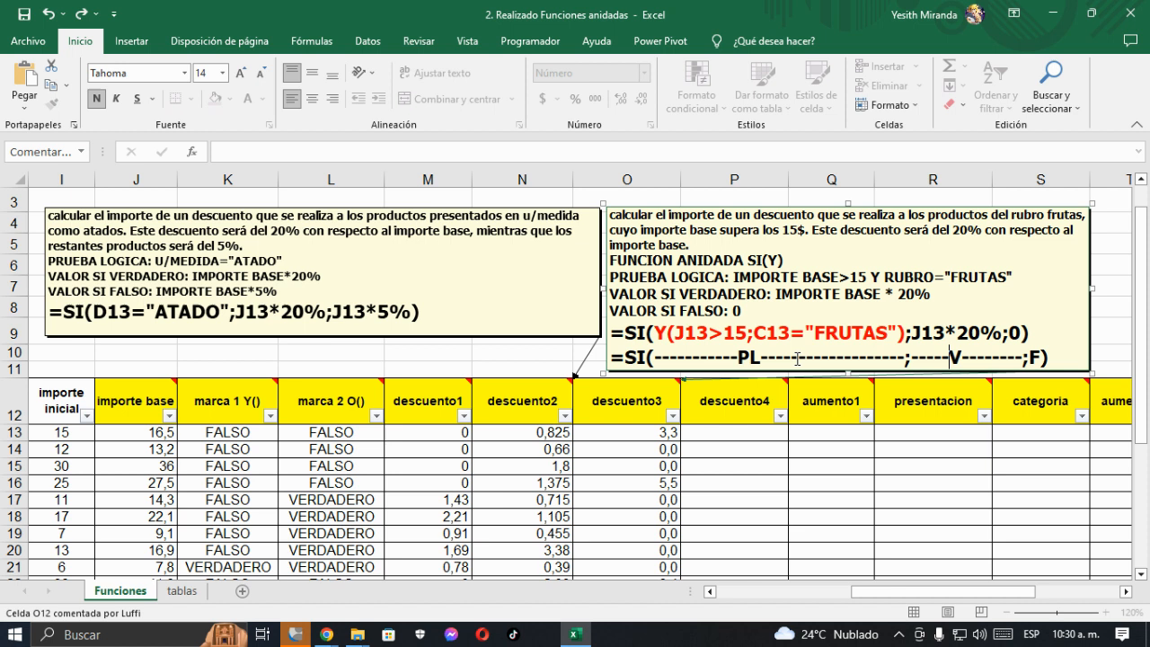
pyautogui.press('Right')
pyautogui.press('Delete')
pyautogui.press('Delete')
pyautogui.press('Delete')
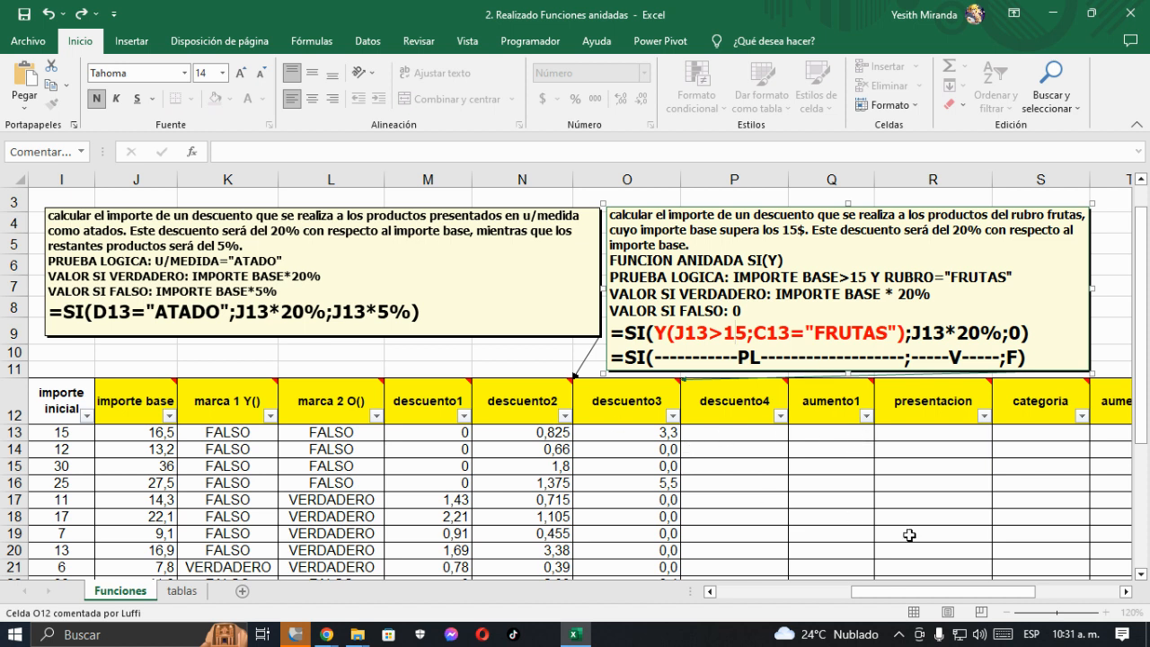
# - Move the descuento3 comment box slightly upwards, clear of the table's header row
pyautogui.click(1125, 592)
pyautogui.click(1125, 592)
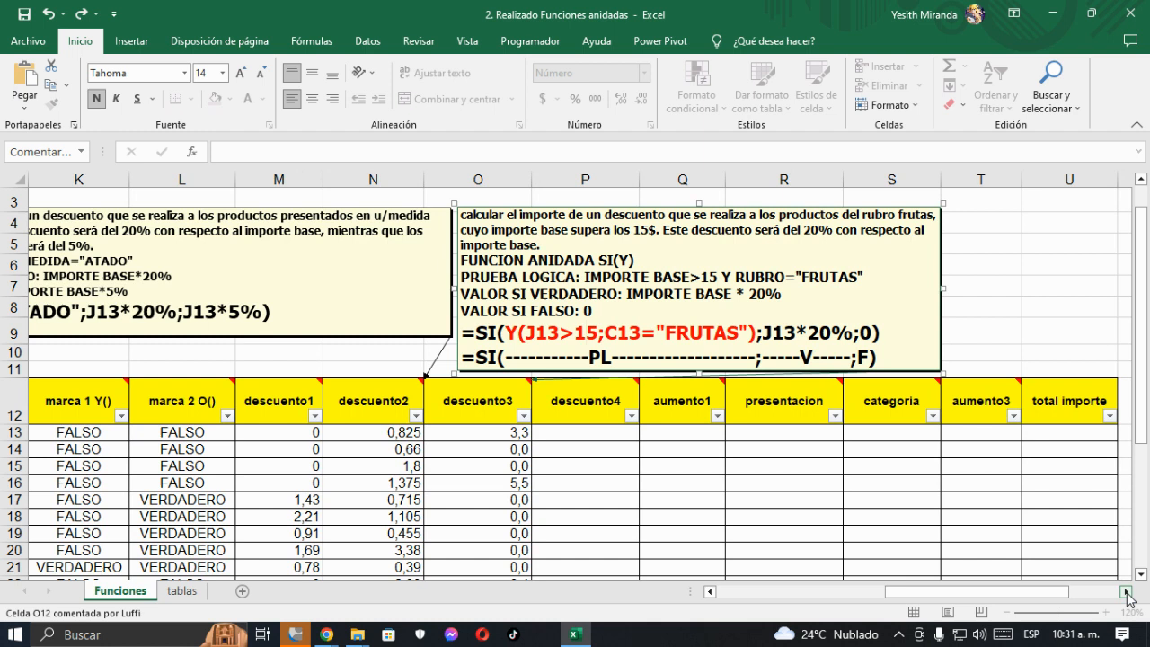
pyautogui.click(1125, 592)
pyautogui.scroll(1, 547, 272)
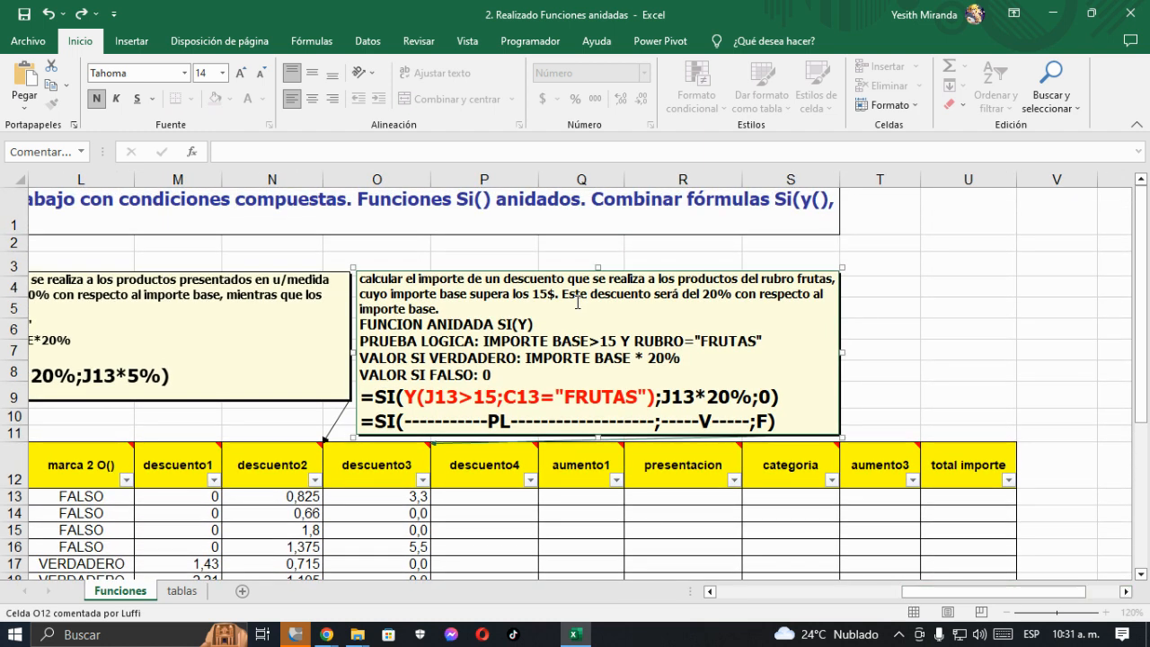
pyautogui.moveTo(547, 271); pyautogui.dragTo(547, 249)
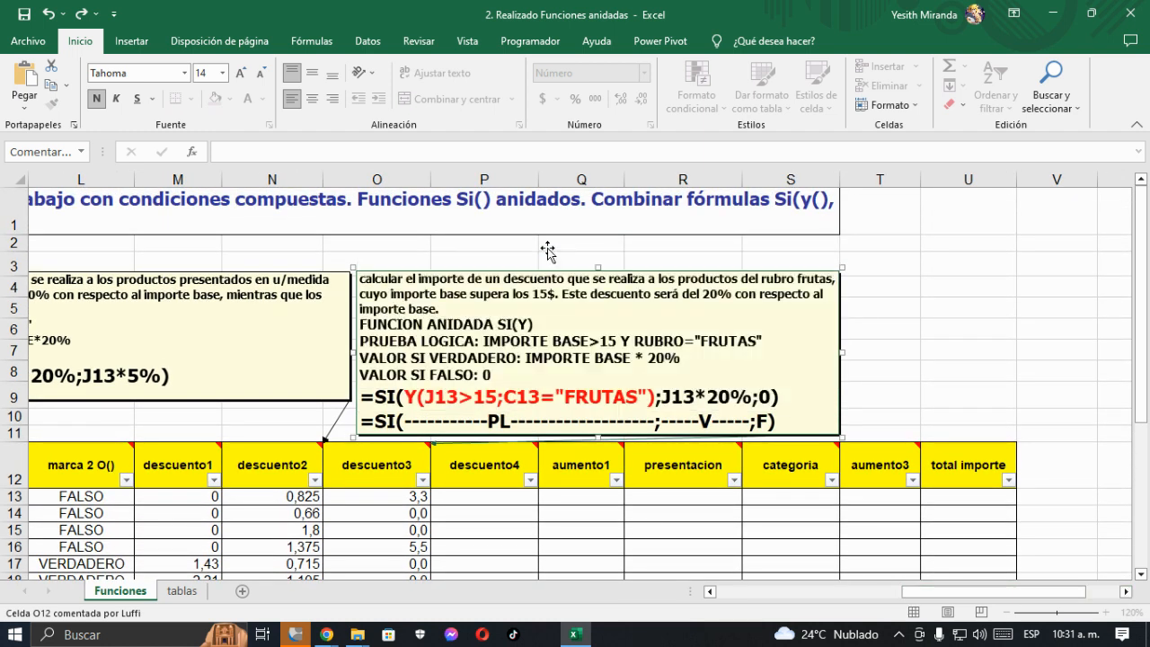
# - Hide the comment attached to the descuento2 header in N12
pyautogui.click(398, 462)
pyautogui.click(286, 469)
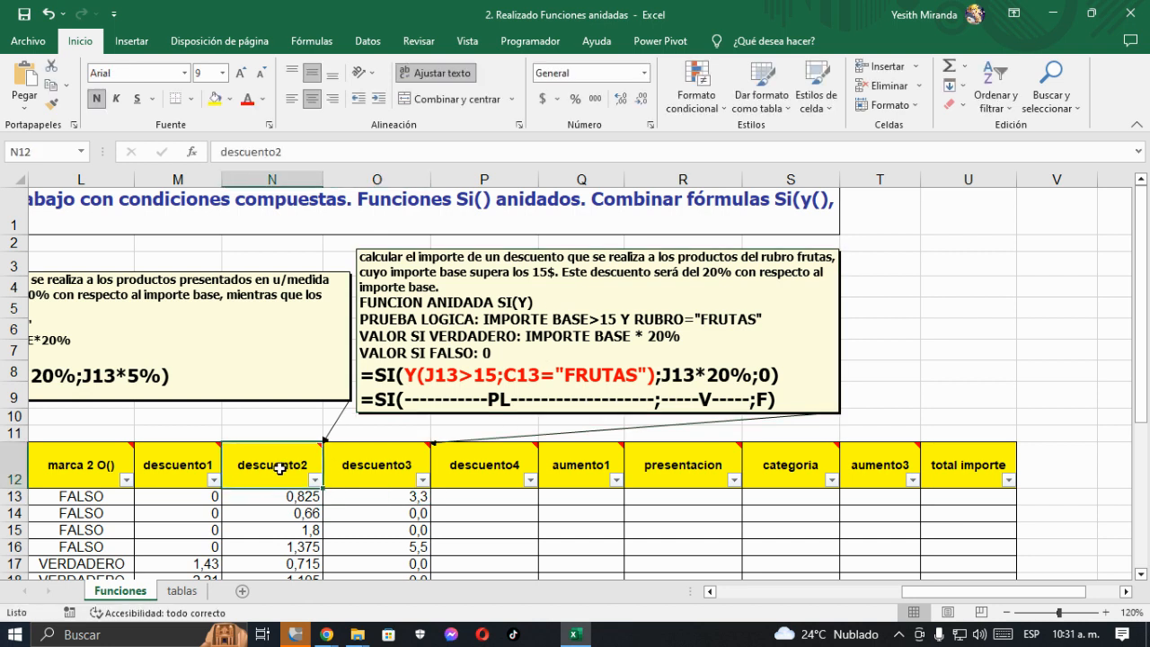
pyautogui.rightClick(283, 473)
pyautogui.click(350, 521)
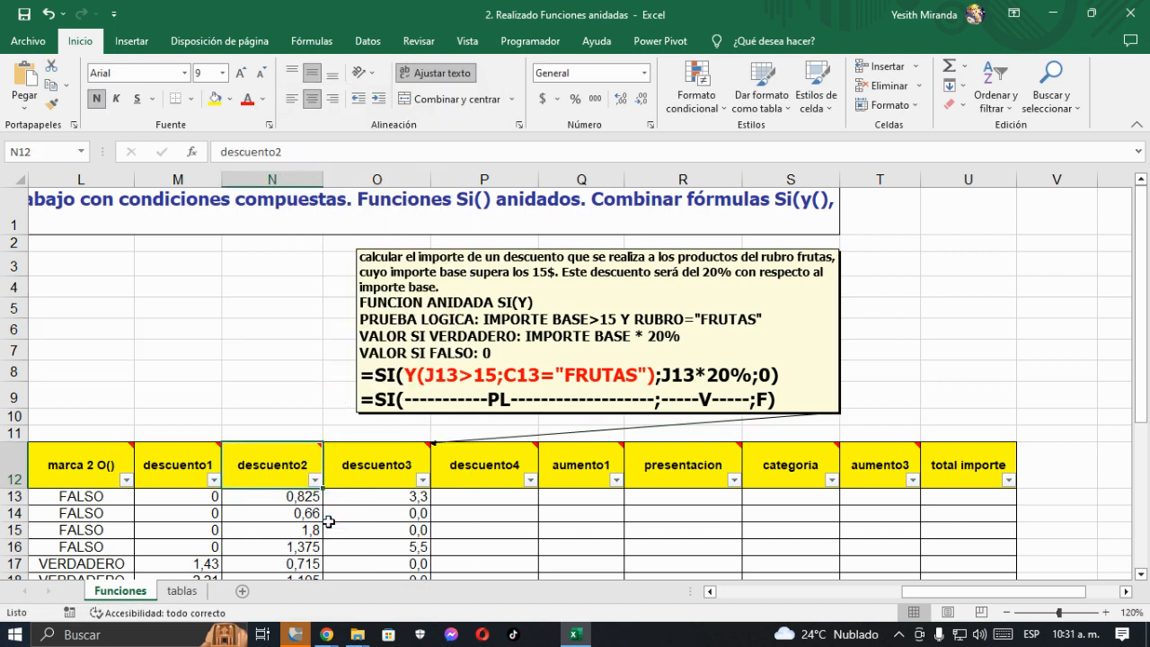
# - Move the descuento3 comment box over columns J to O, above the importe base to descuento3 headers
pyautogui.click(709, 591)
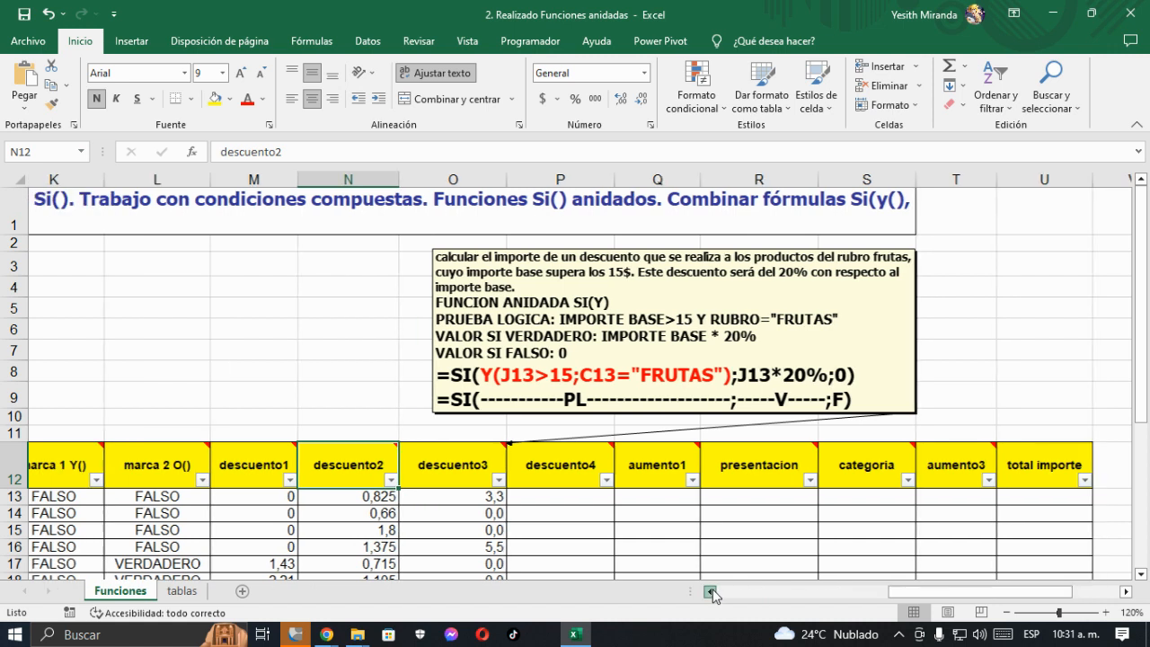
pyautogui.click(709, 591)
pyautogui.moveTo(644, 414); pyautogui.dragTo(205, 415)
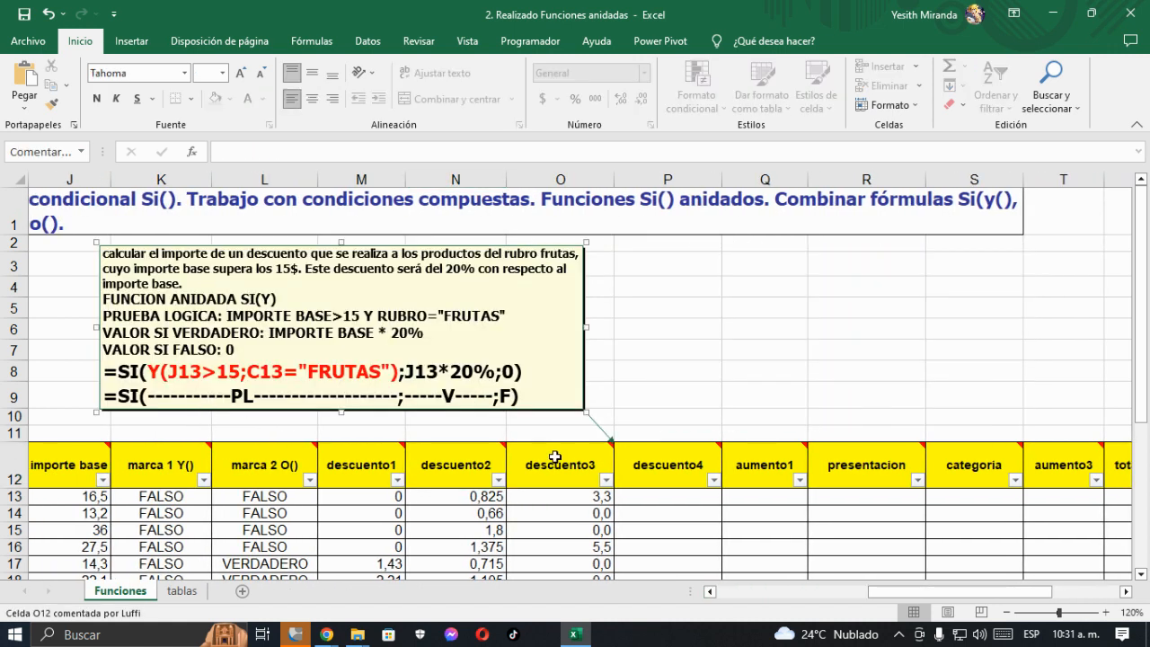
# - Select the aumento1 header in Q12 and save the workbook
pyautogui.click(671, 457)
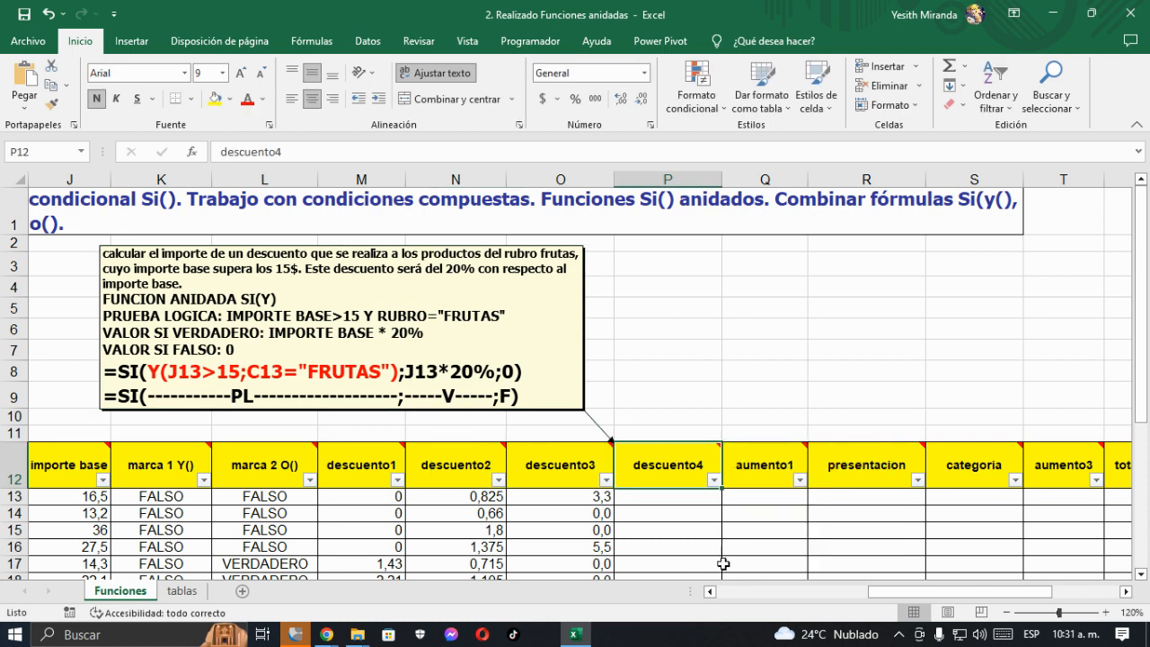
pyautogui.click(768, 475)
pyautogui.moveTo(670, 478)
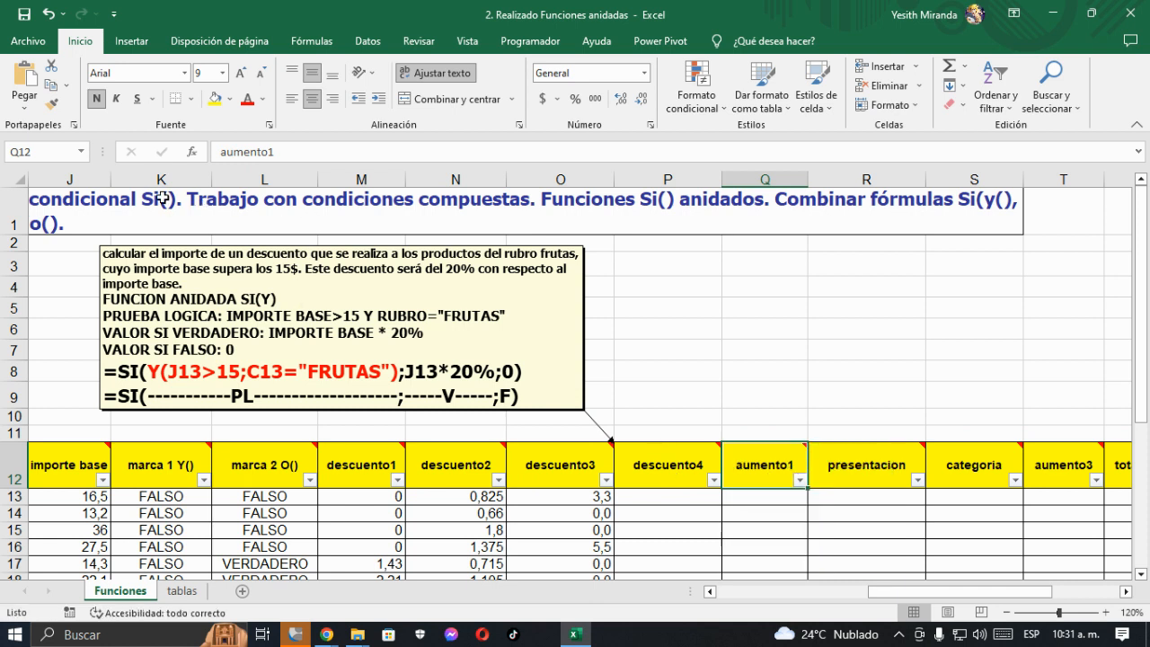
pyautogui.click(25, 20)
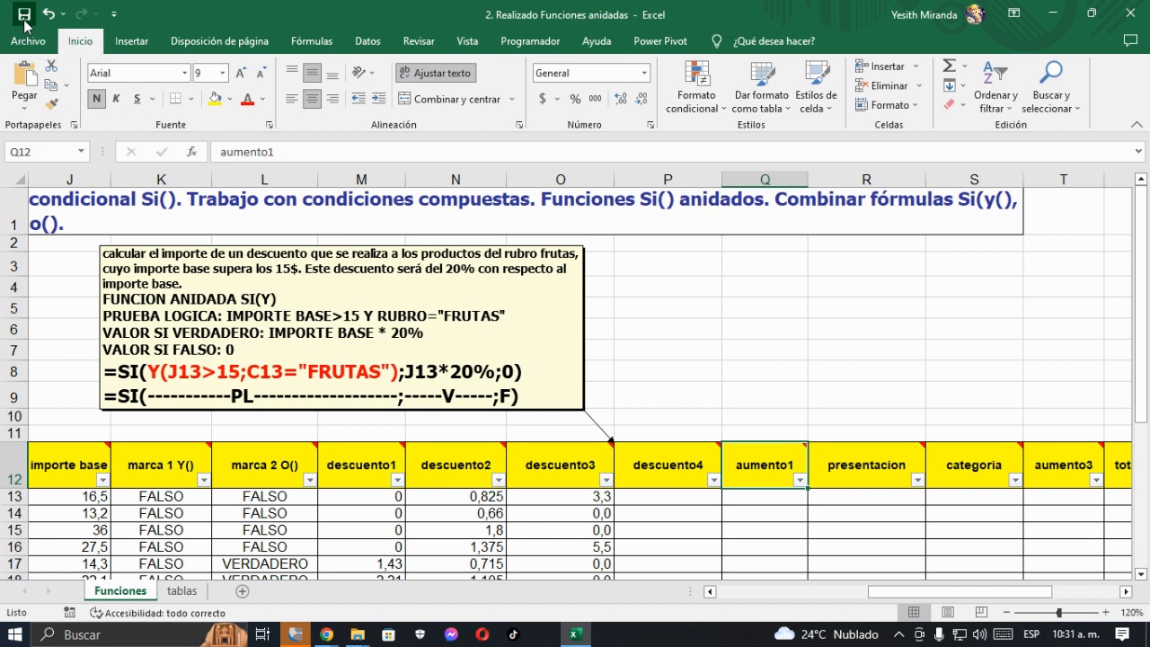